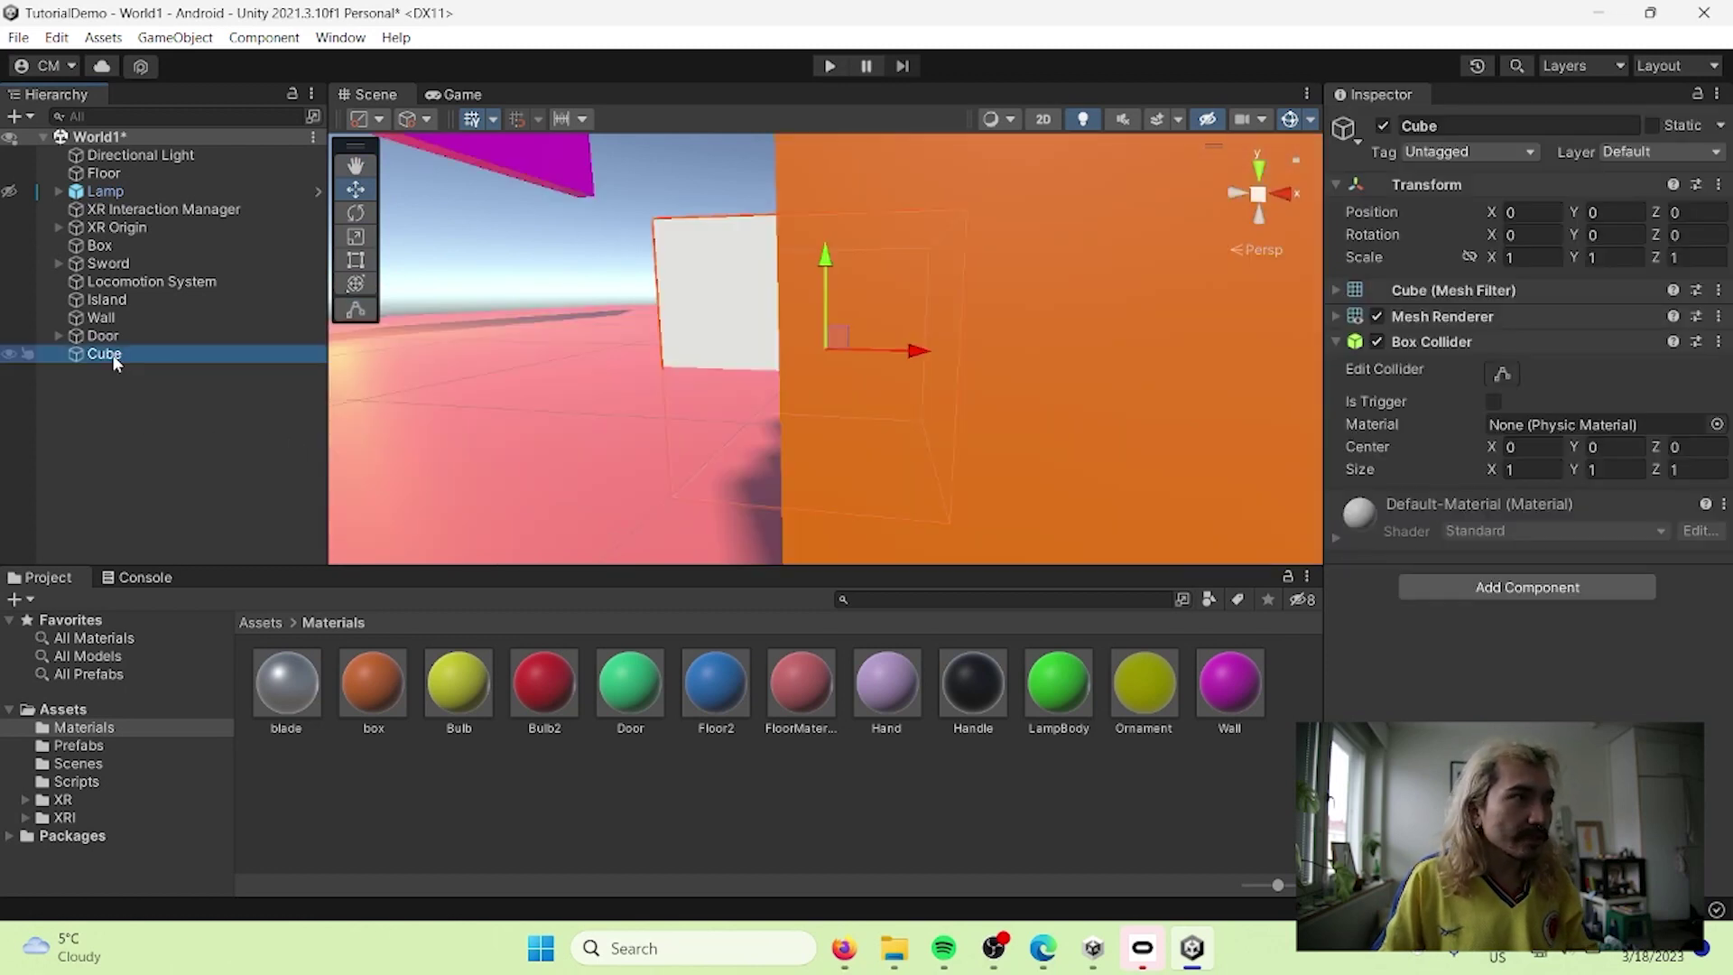
Step: Rename the cube to SceneTrigger and move it into the doorway
text(Scene)
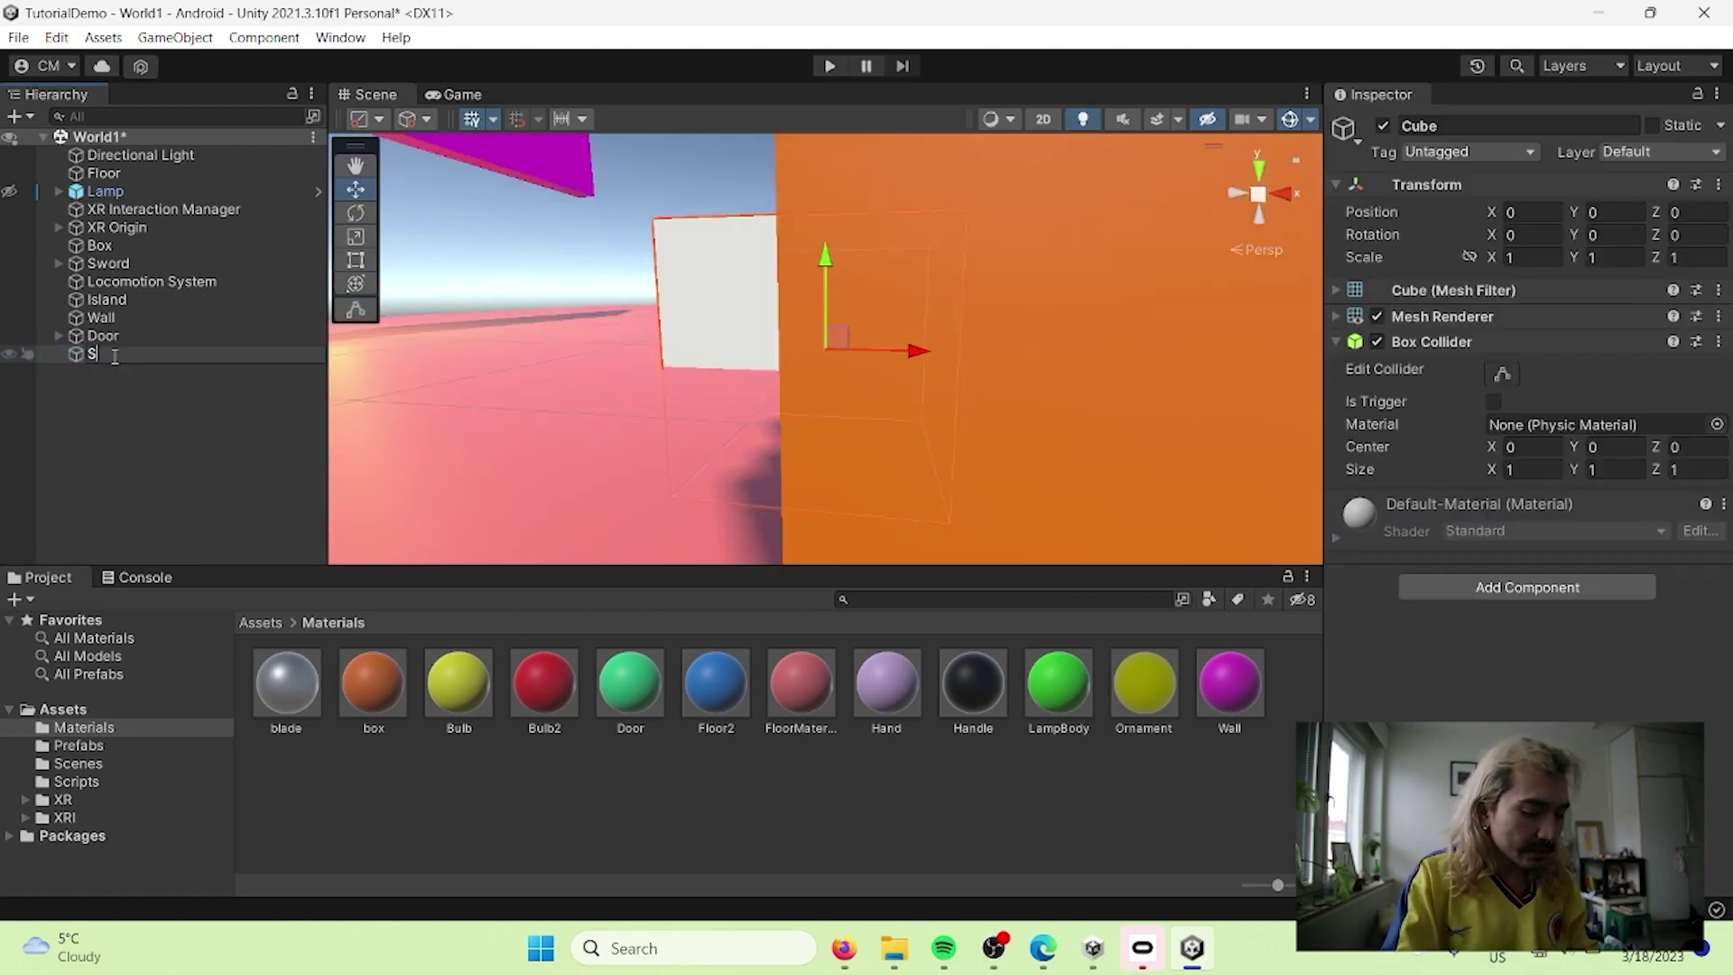
text(Trigger)
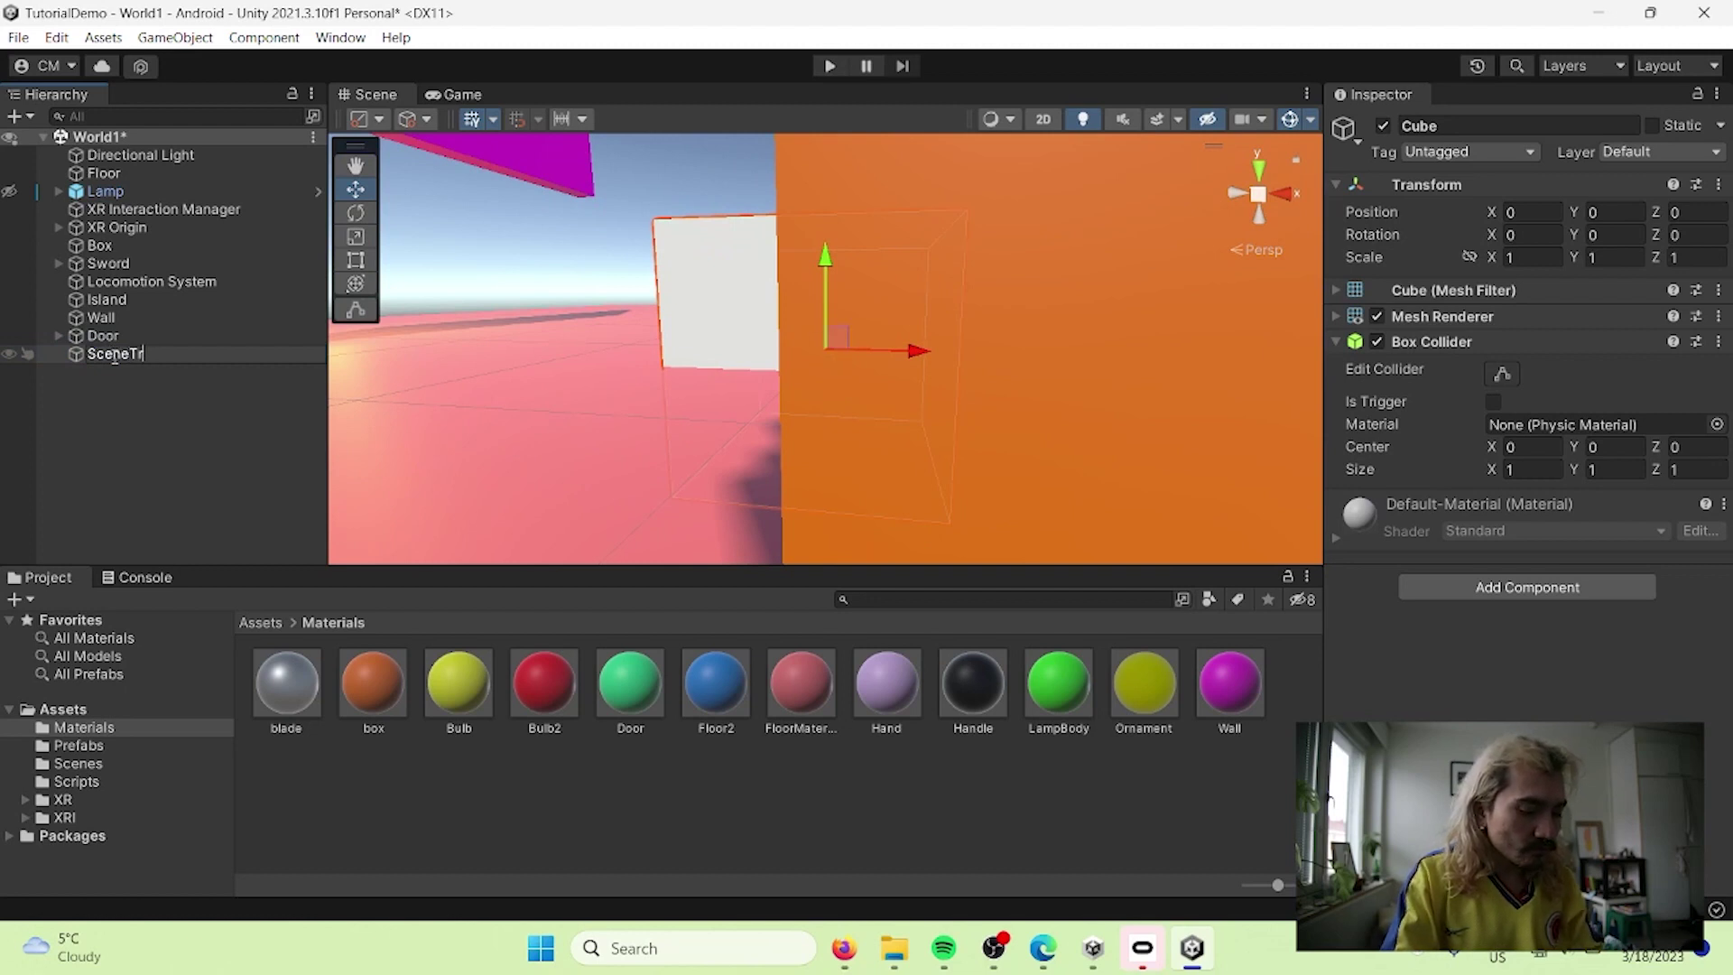
key(Return)
scroll(665, 443, down, 3)
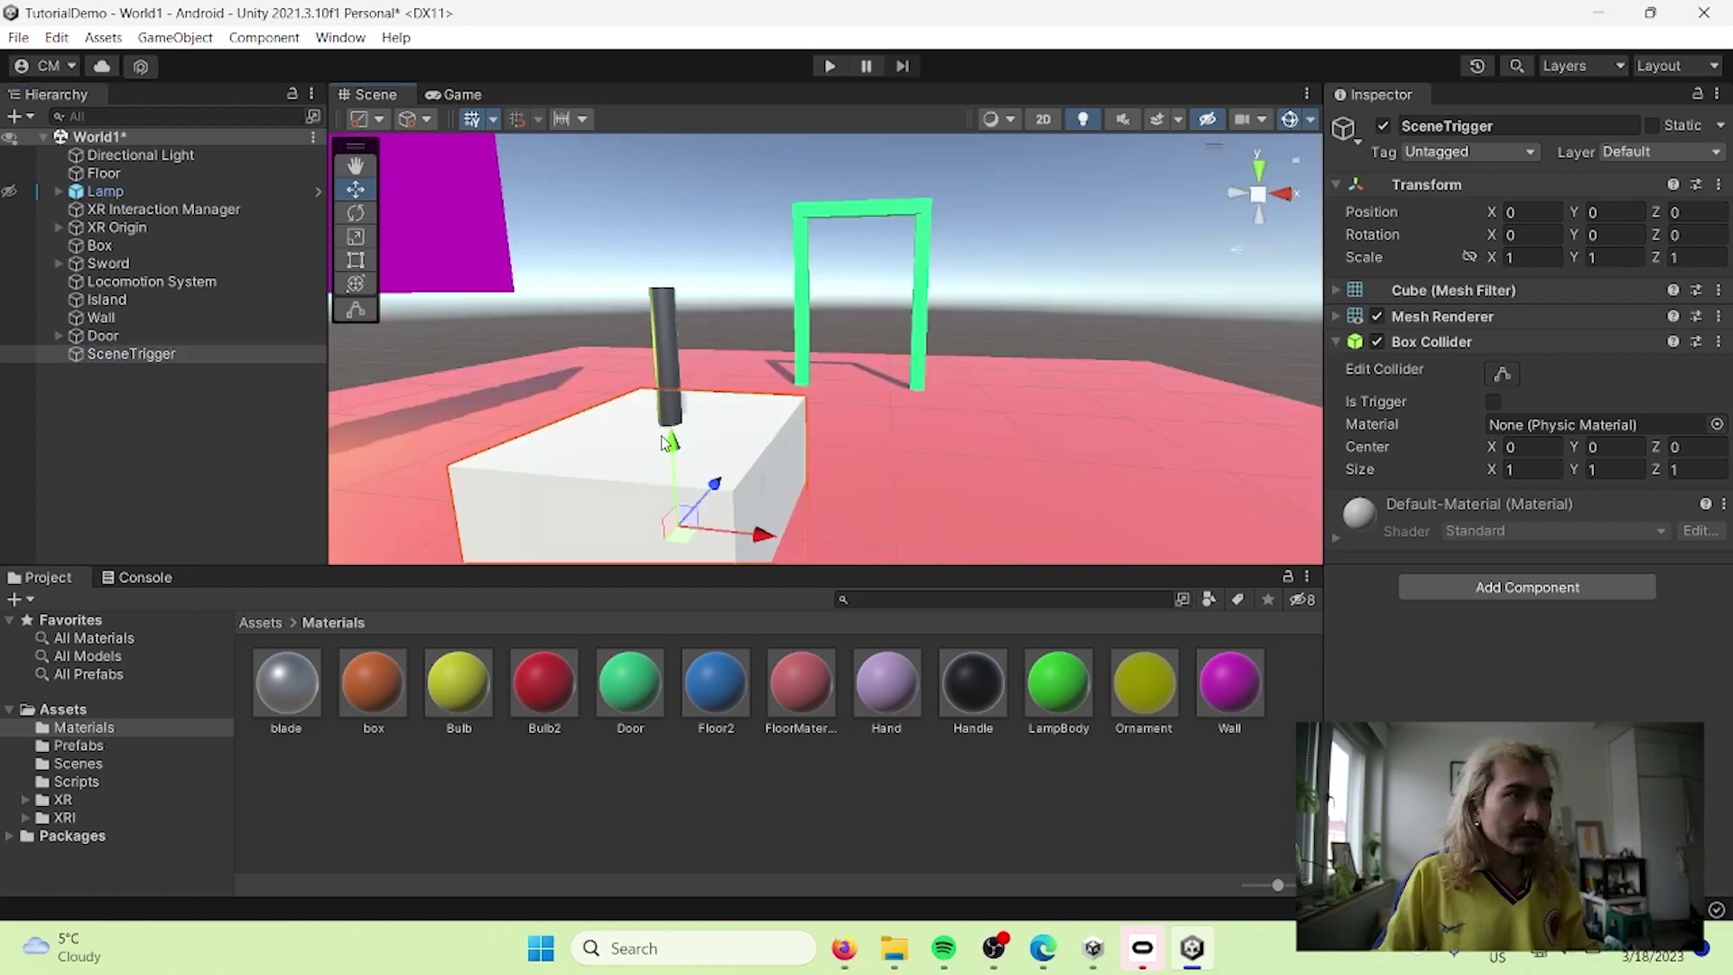
drag(713, 485, 867, 419)
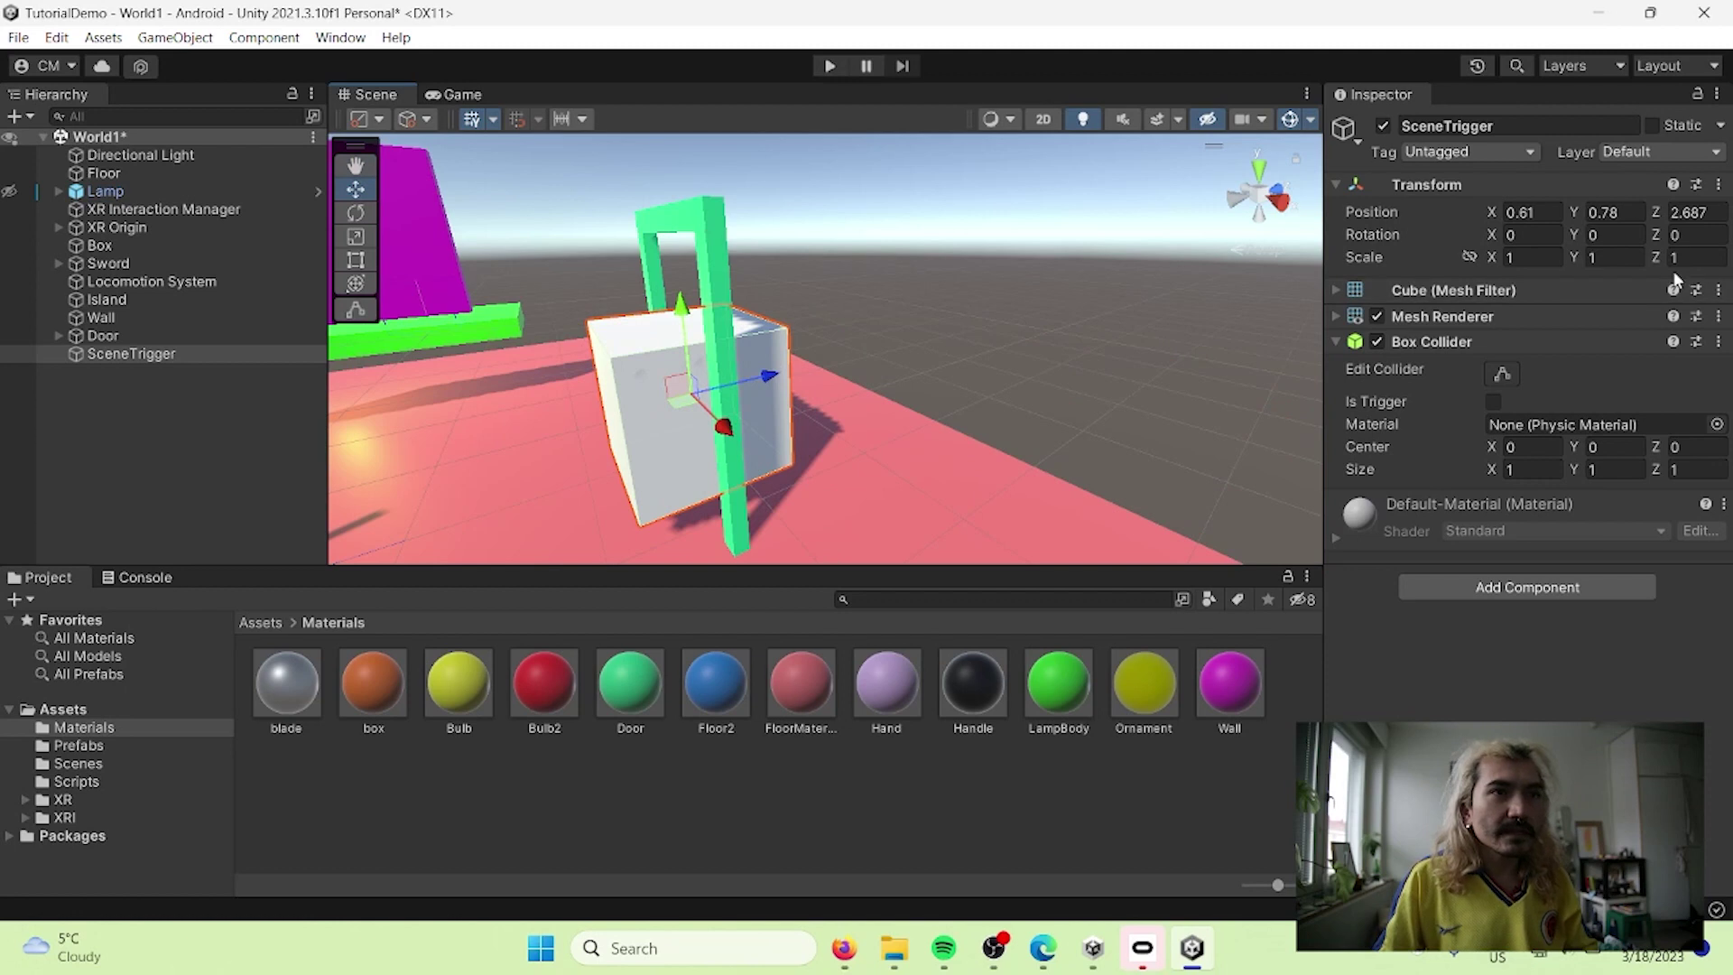
Step: Resize SceneTrigger into a thin door panel with depth scale 0.02 and height about 2.2
click(1687, 257)
text(0.24)
key(BackSpace)
key(BackSpace)
text(15)
key(BackSpace)
key(BackSpace)
text(02)
click(1627, 259)
text(2.2)
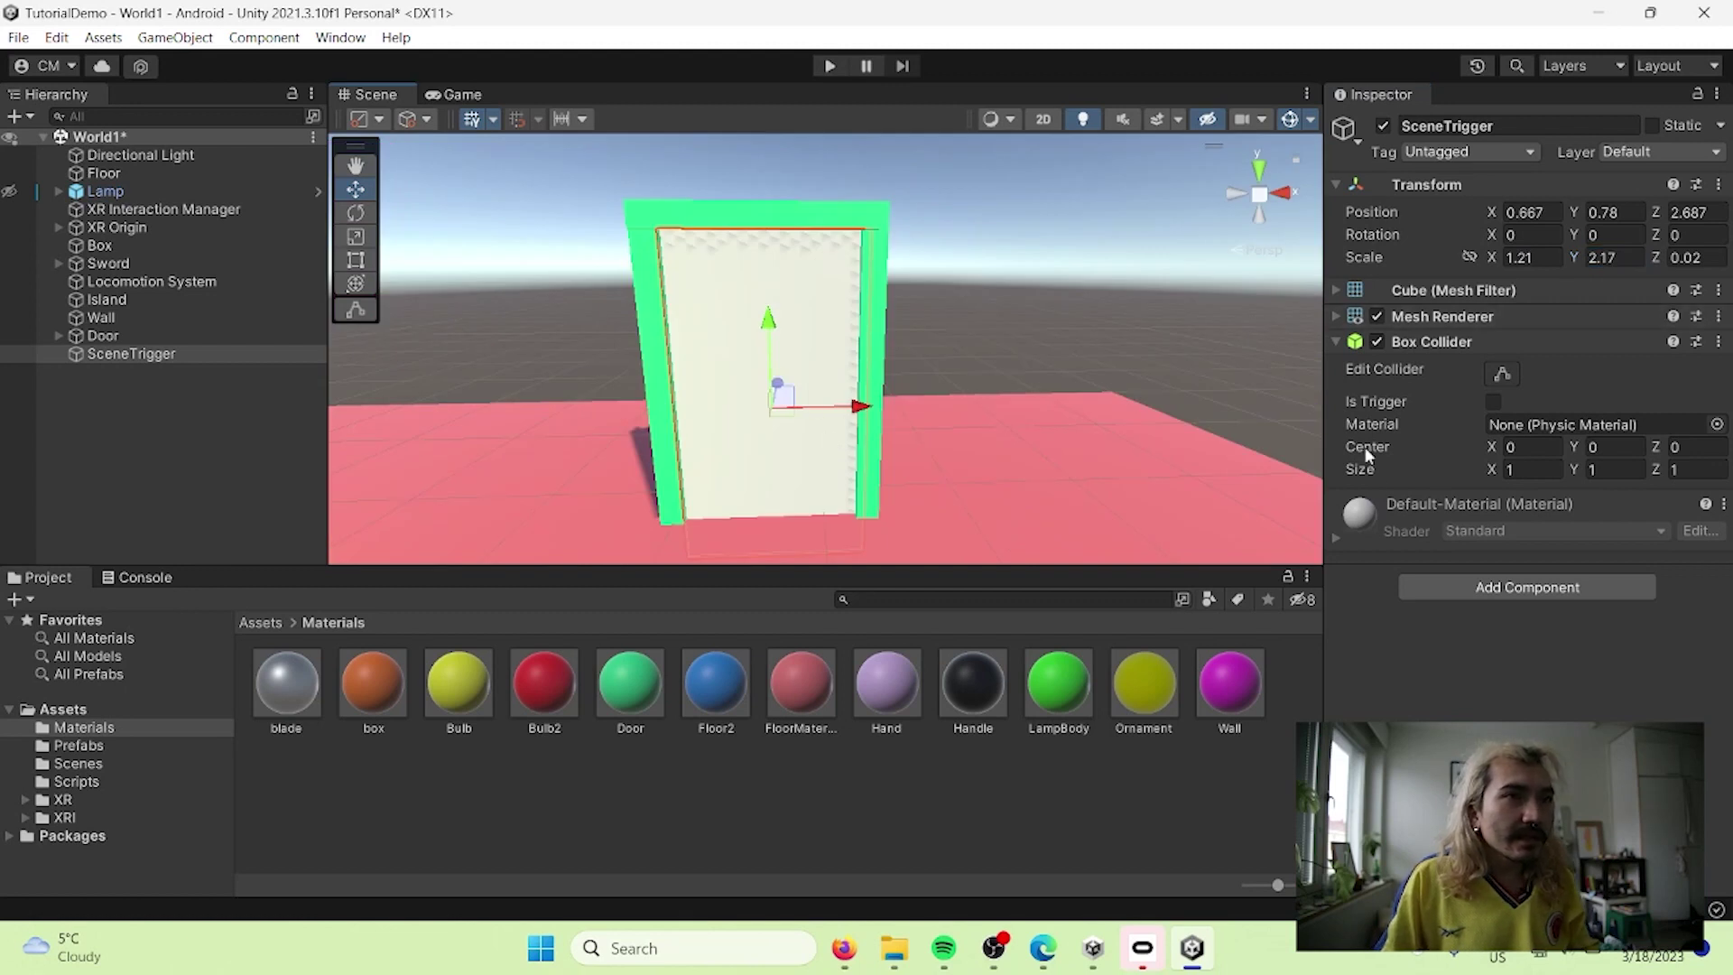
Step: Toggle SceneTrigger's Mesh Renderer to check the fit, leaving the panel visible and selected
click(1378, 315)
click(1378, 315)
click(1378, 315)
click(1378, 315)
click(1378, 315)
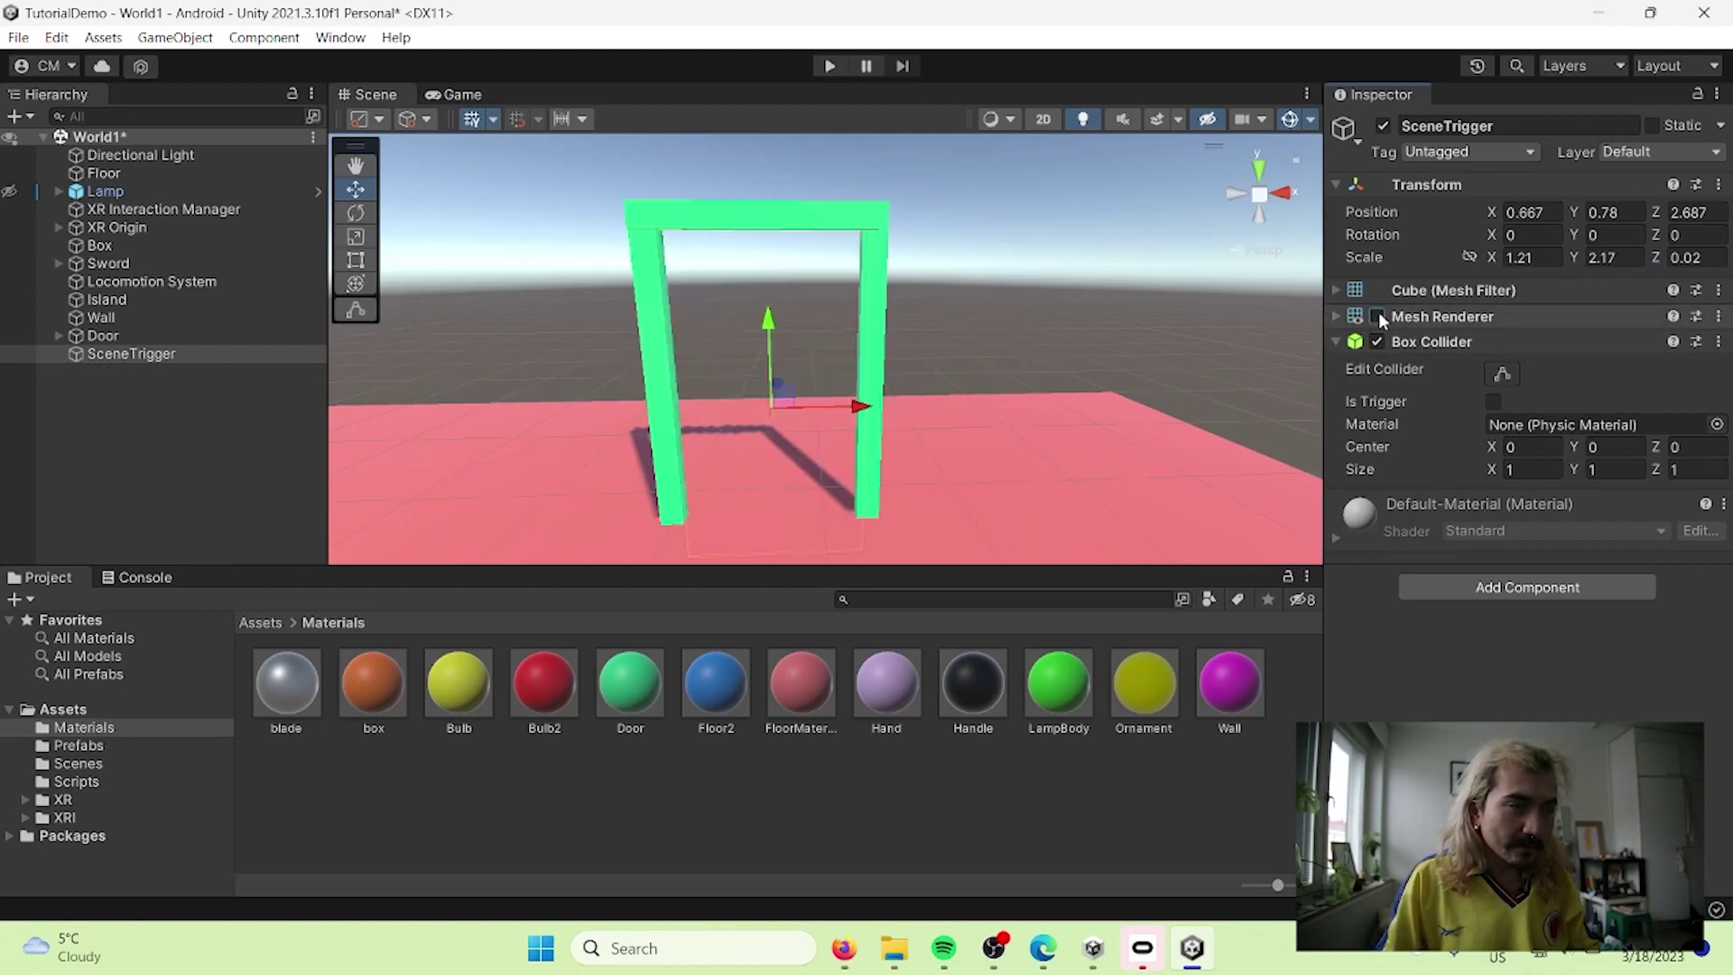
click(1379, 315)
scroll(862, 406, down, 3)
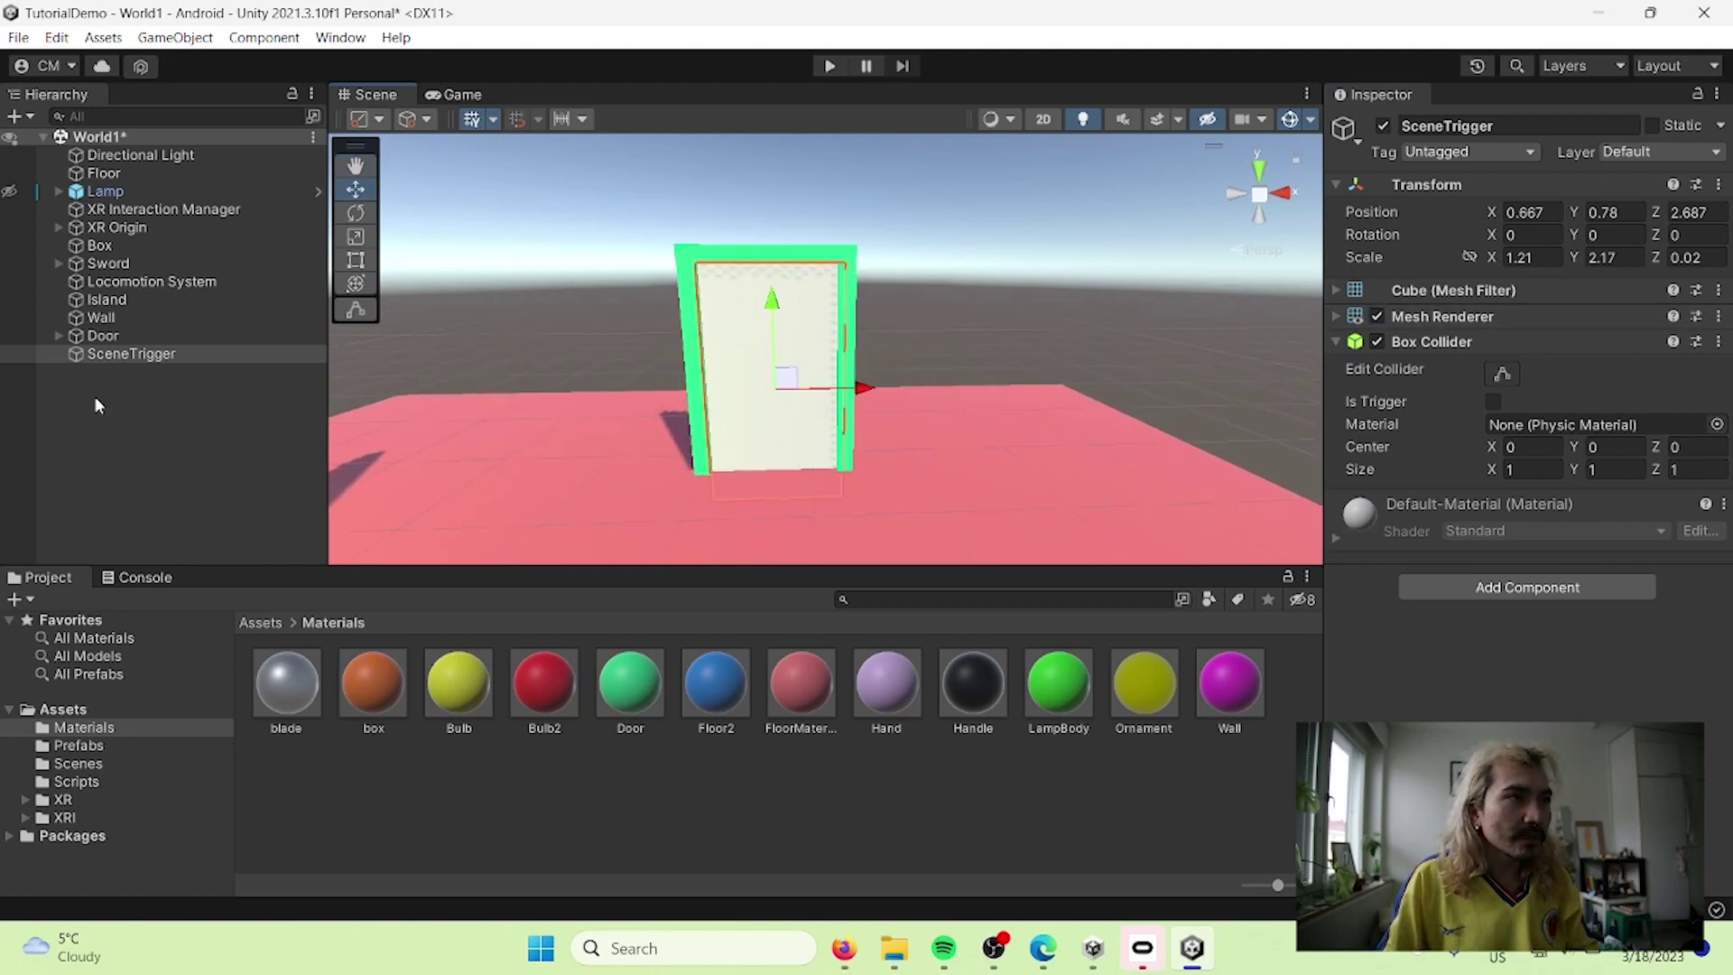
click(118, 355)
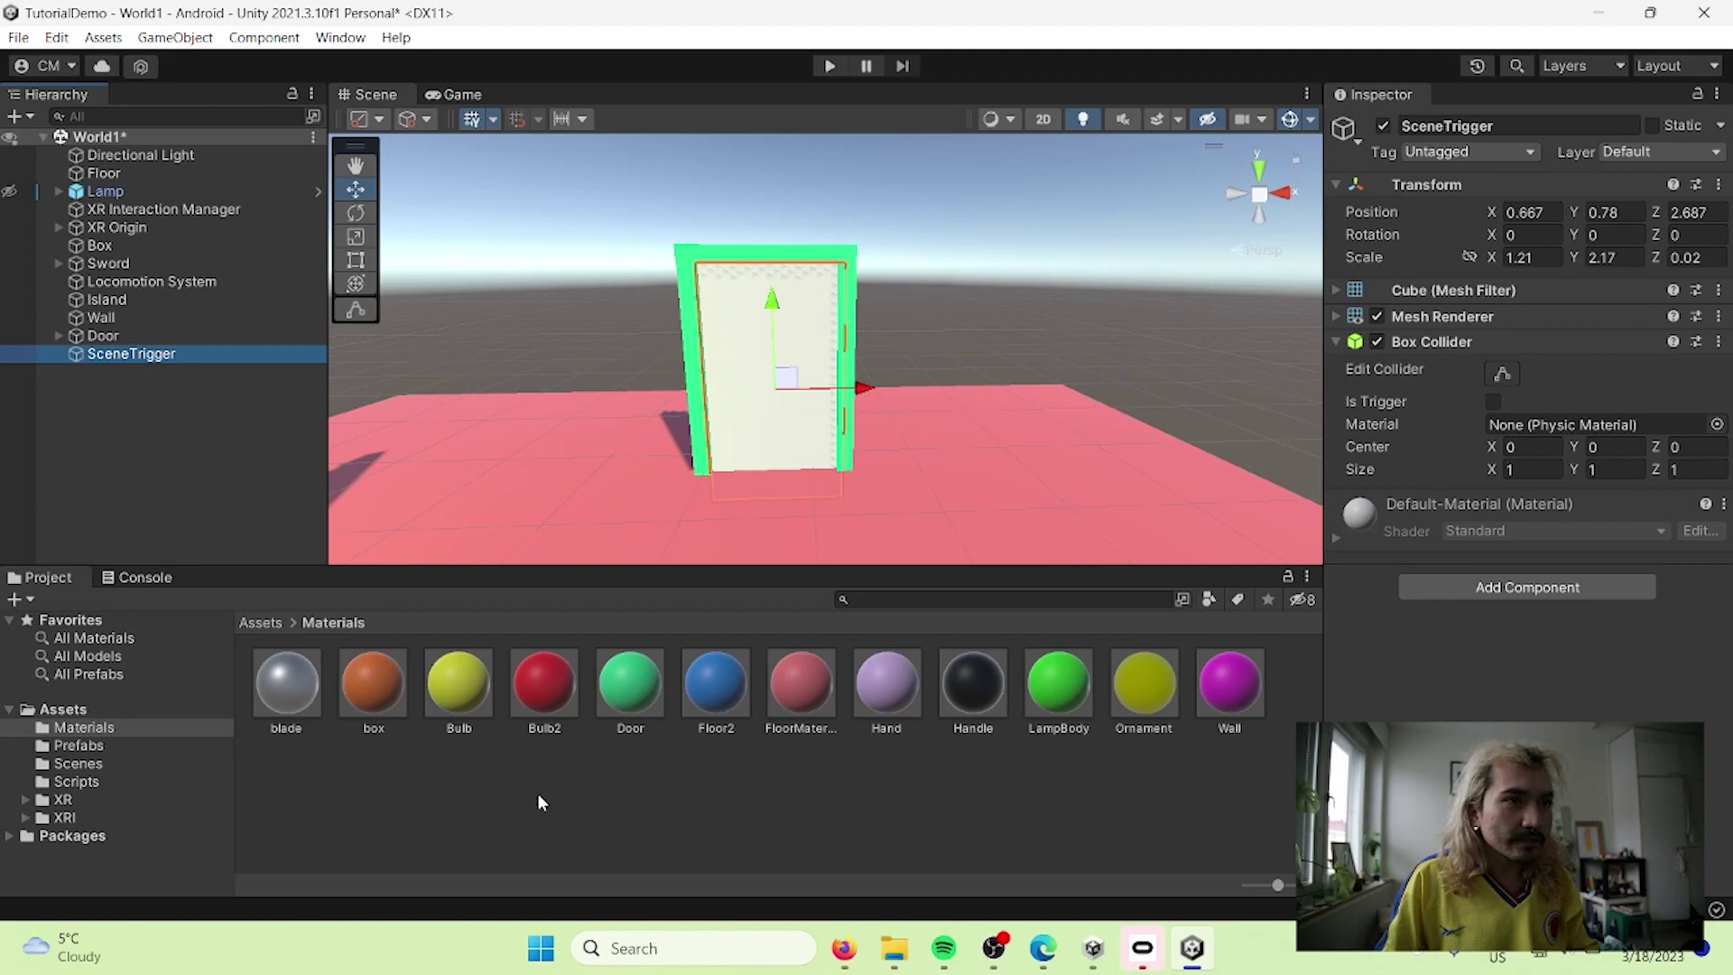
Step: Add the Scene Switch script to SceneTrigger via a 'sce' search, and show the Scenes folder
click(1567, 588)
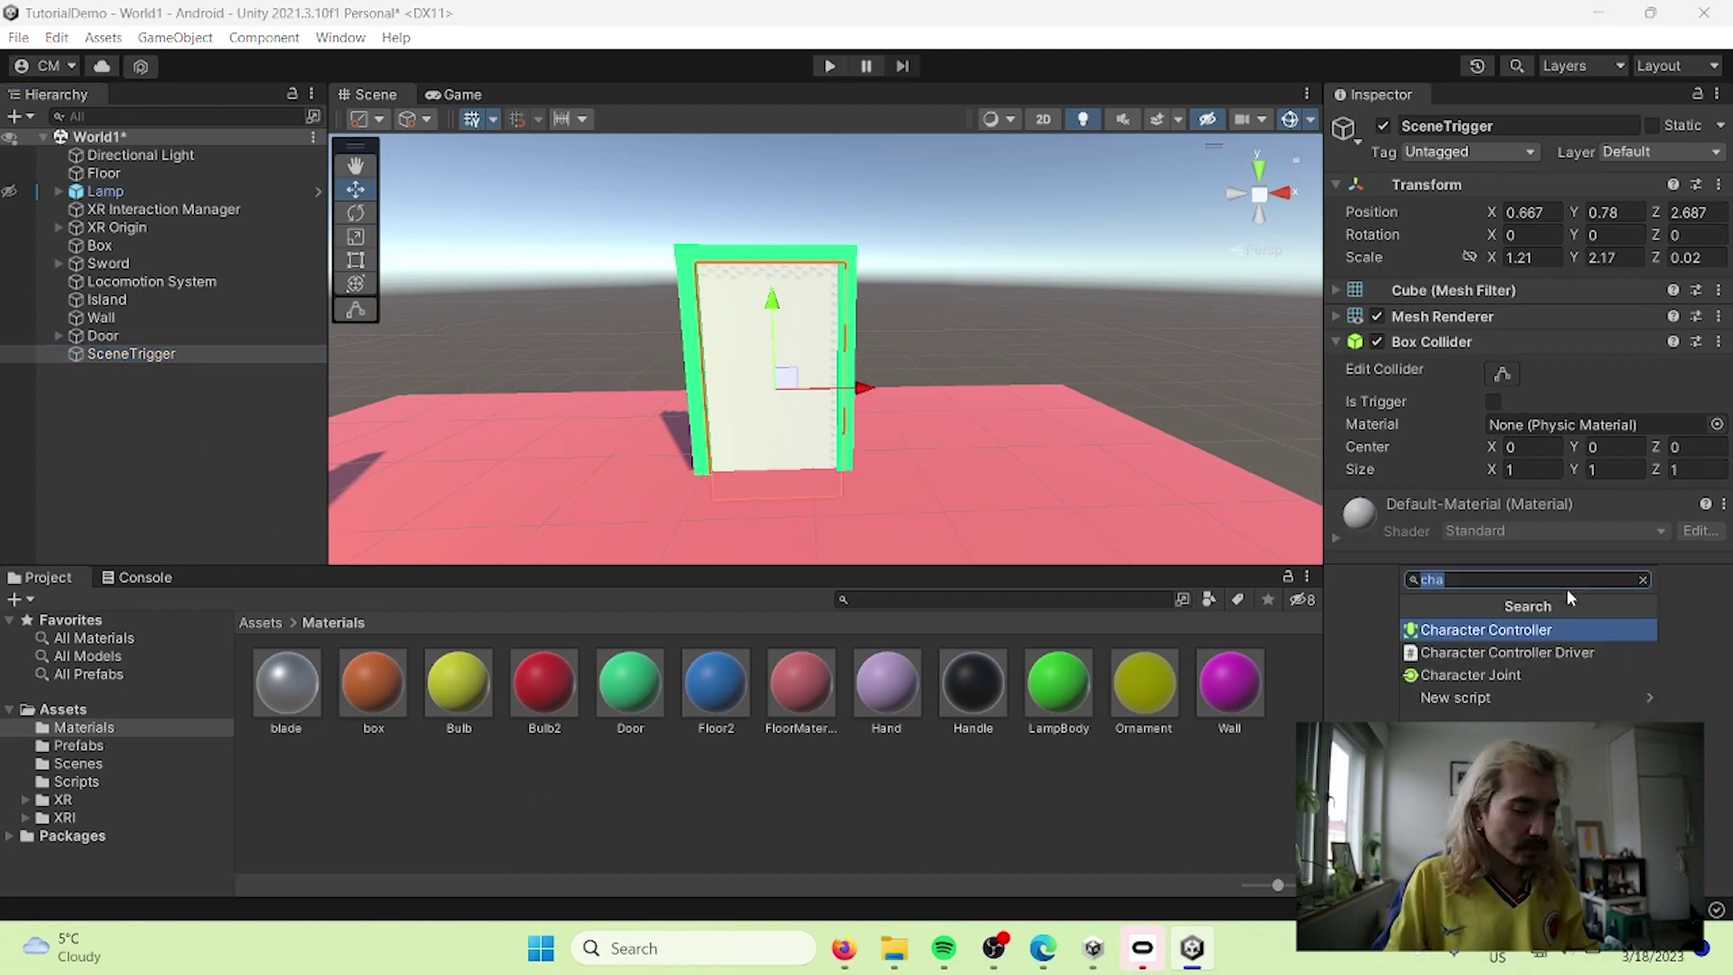
text(sce)
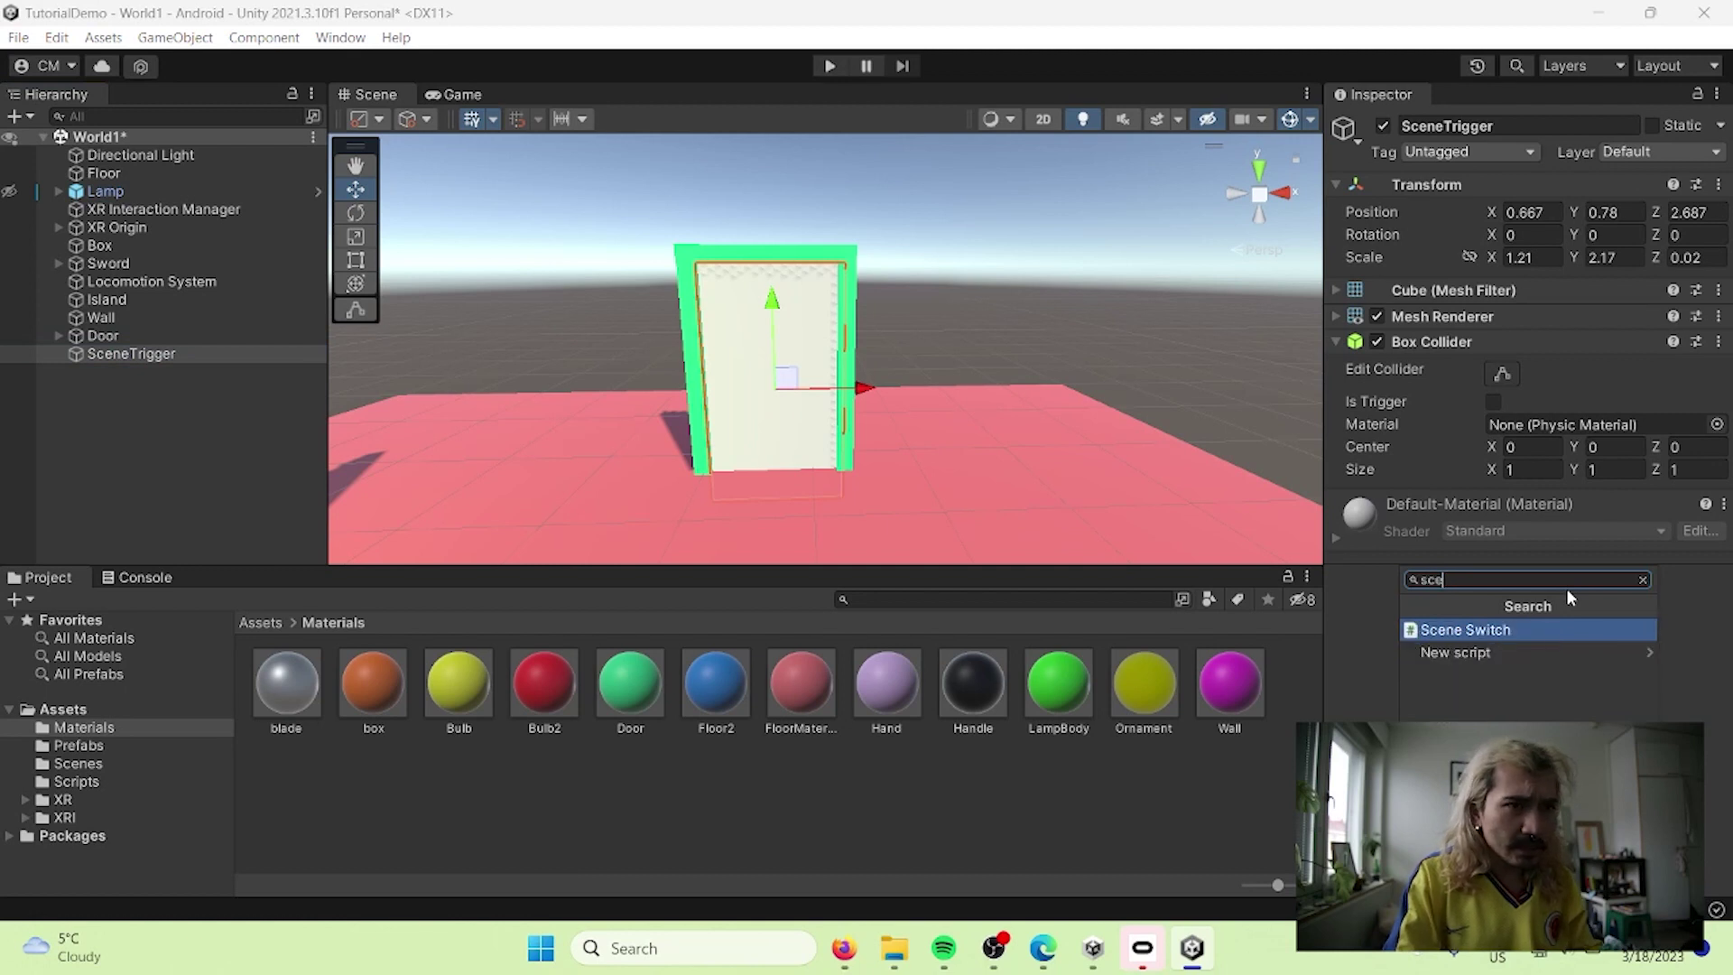
key(Return)
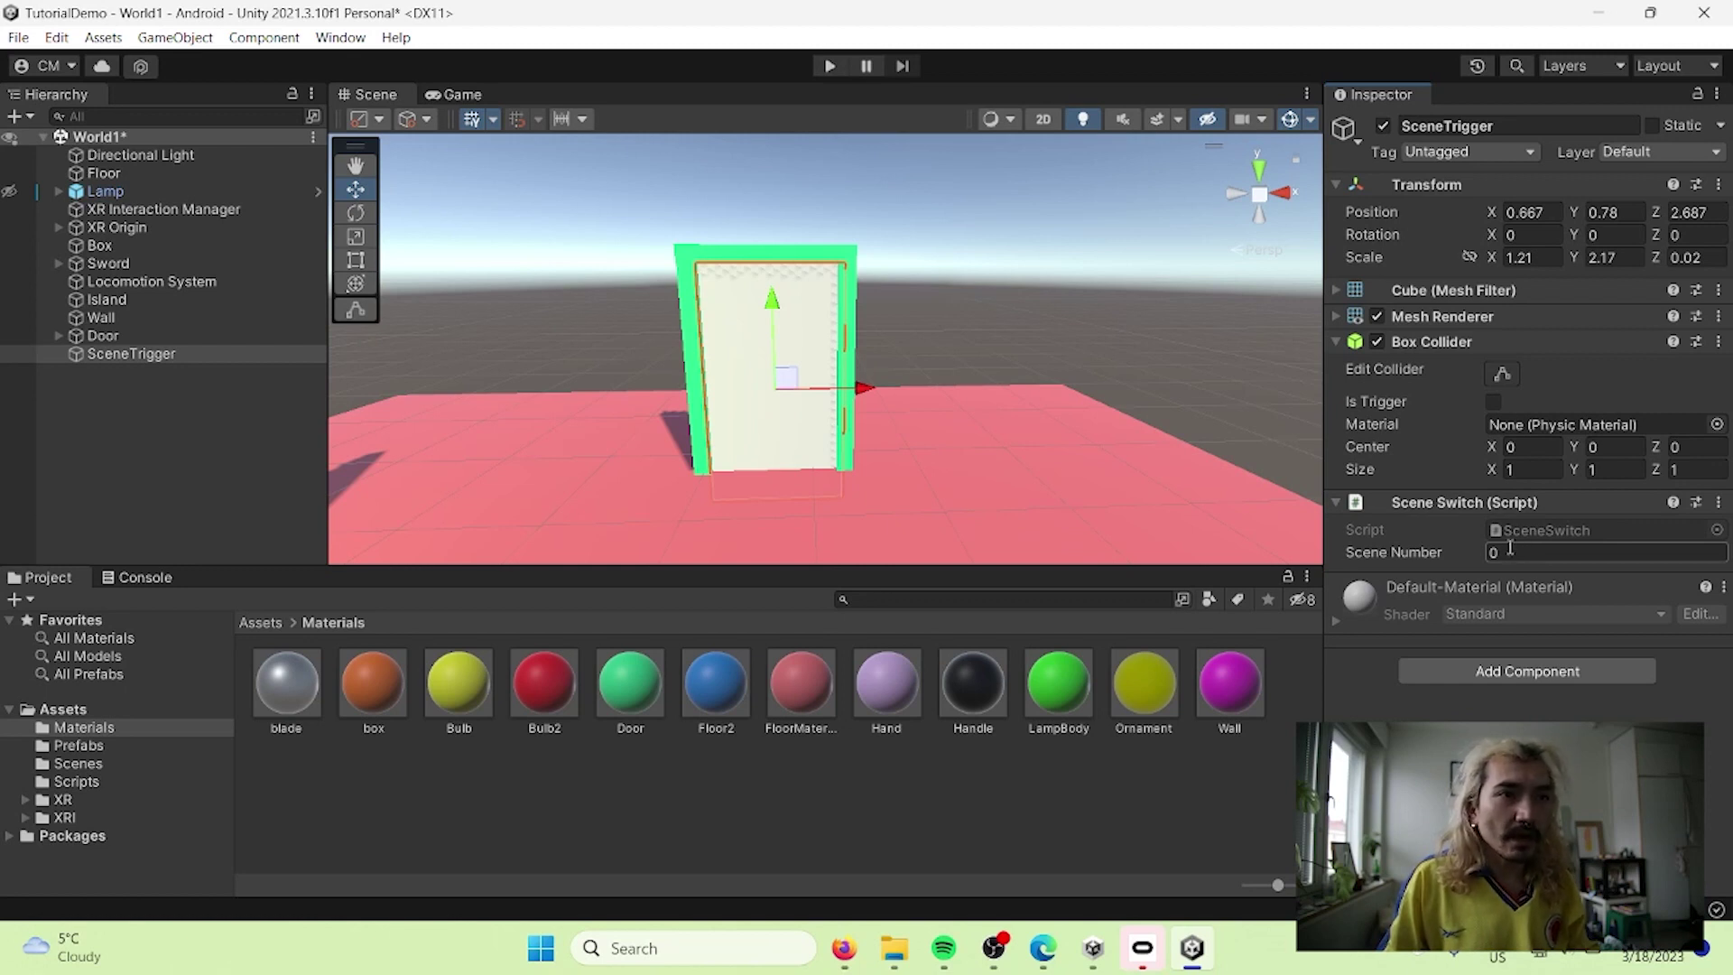
click(78, 762)
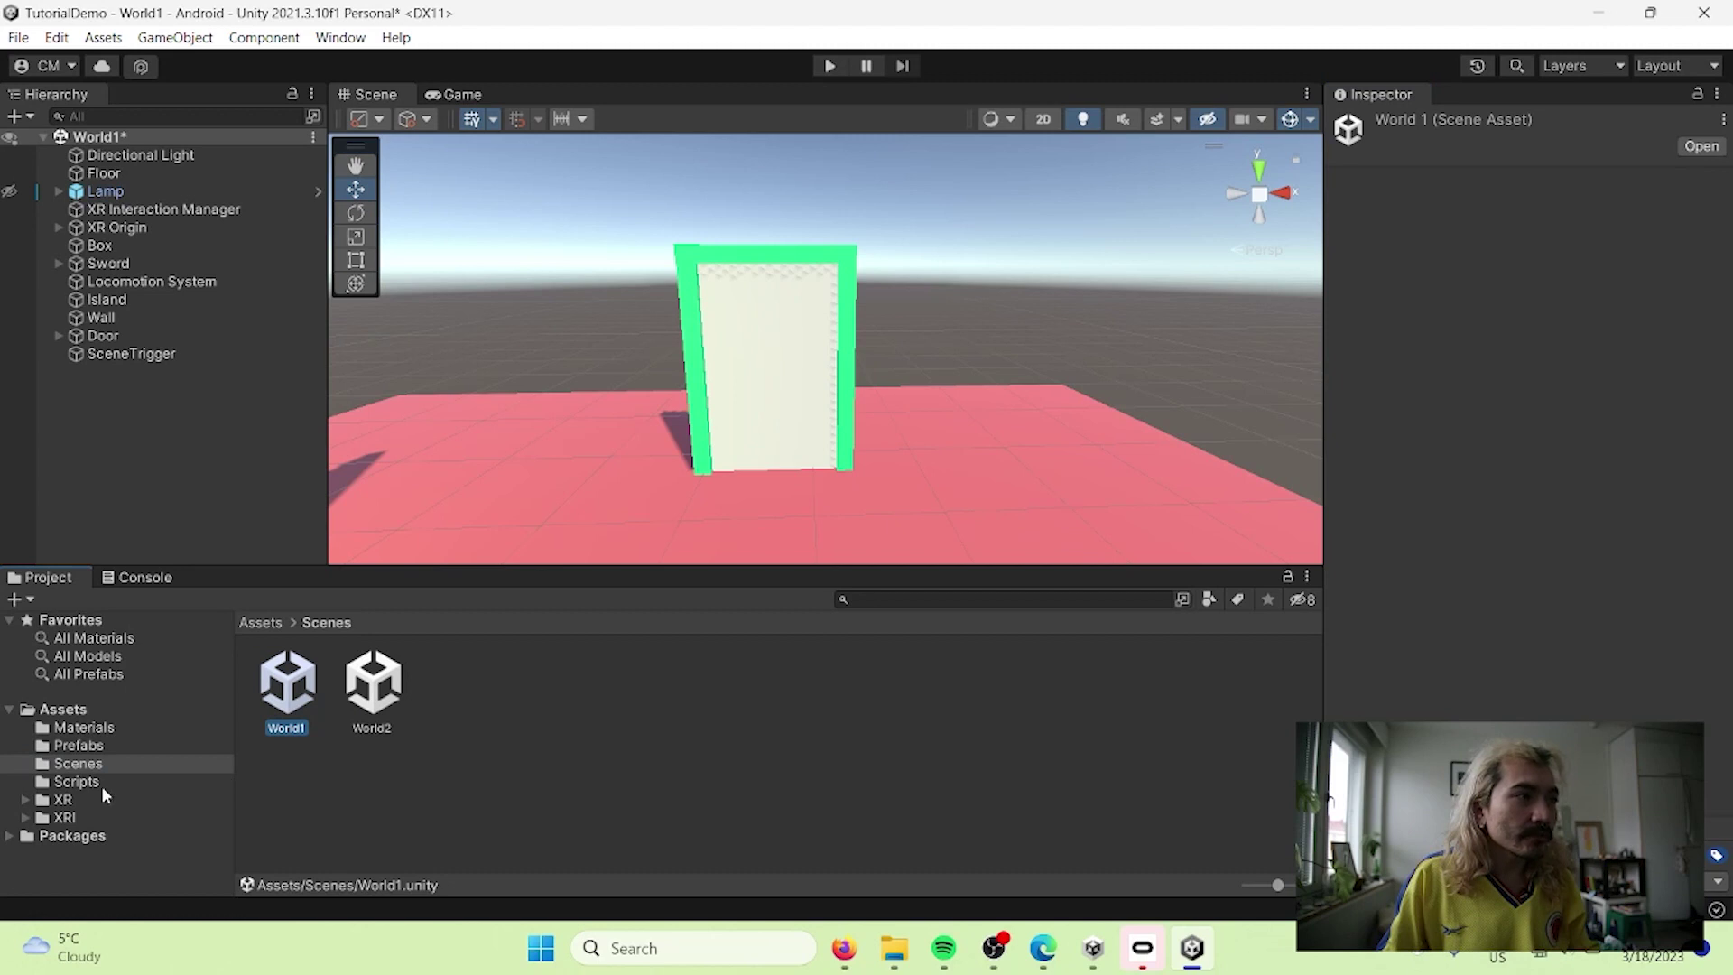
Step: Add the open World1 scene to Build Settings as scene 0
click(19, 41)
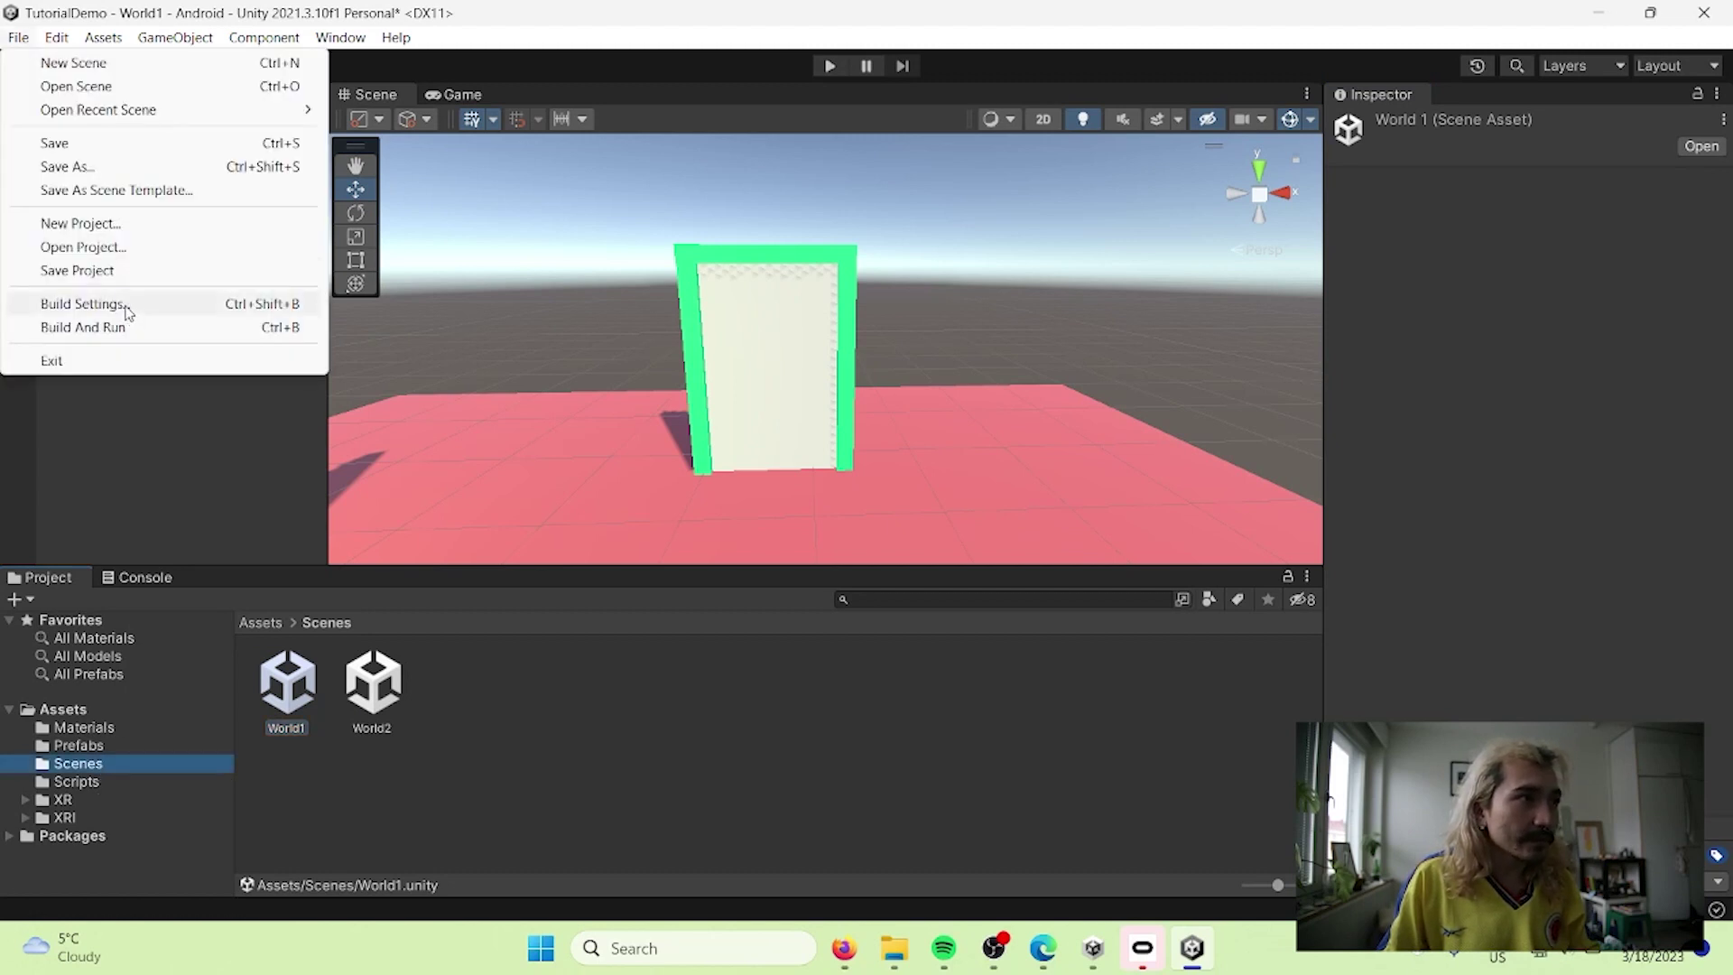
click(83, 304)
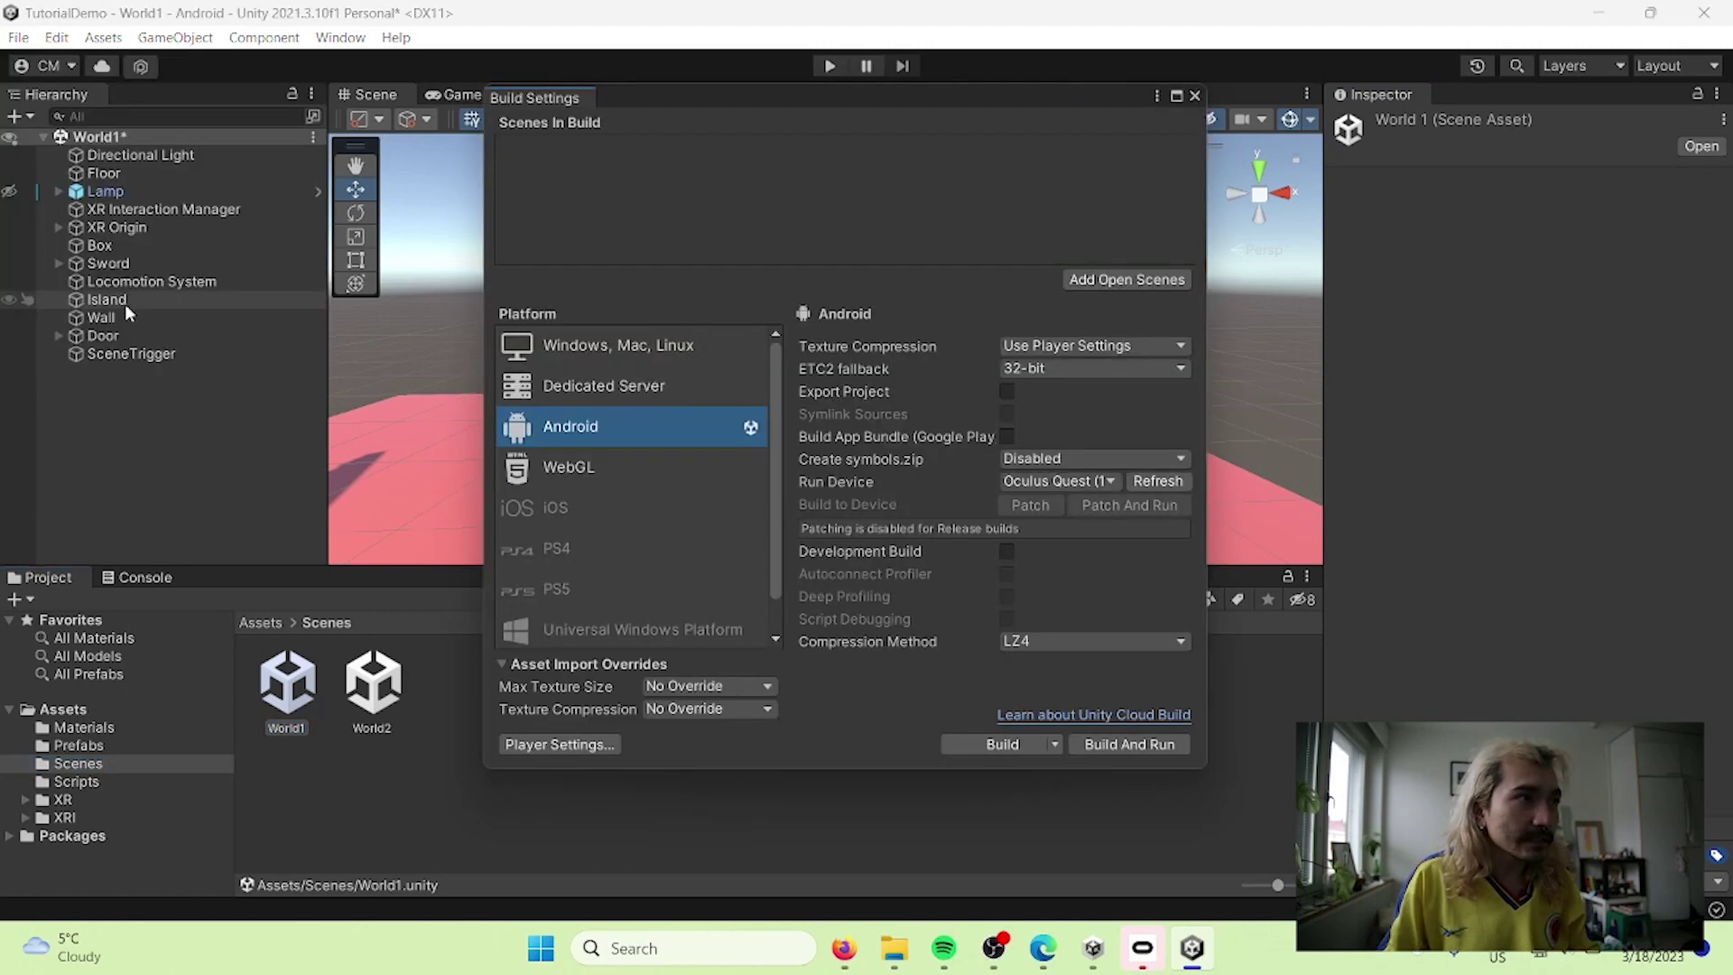
click(1146, 280)
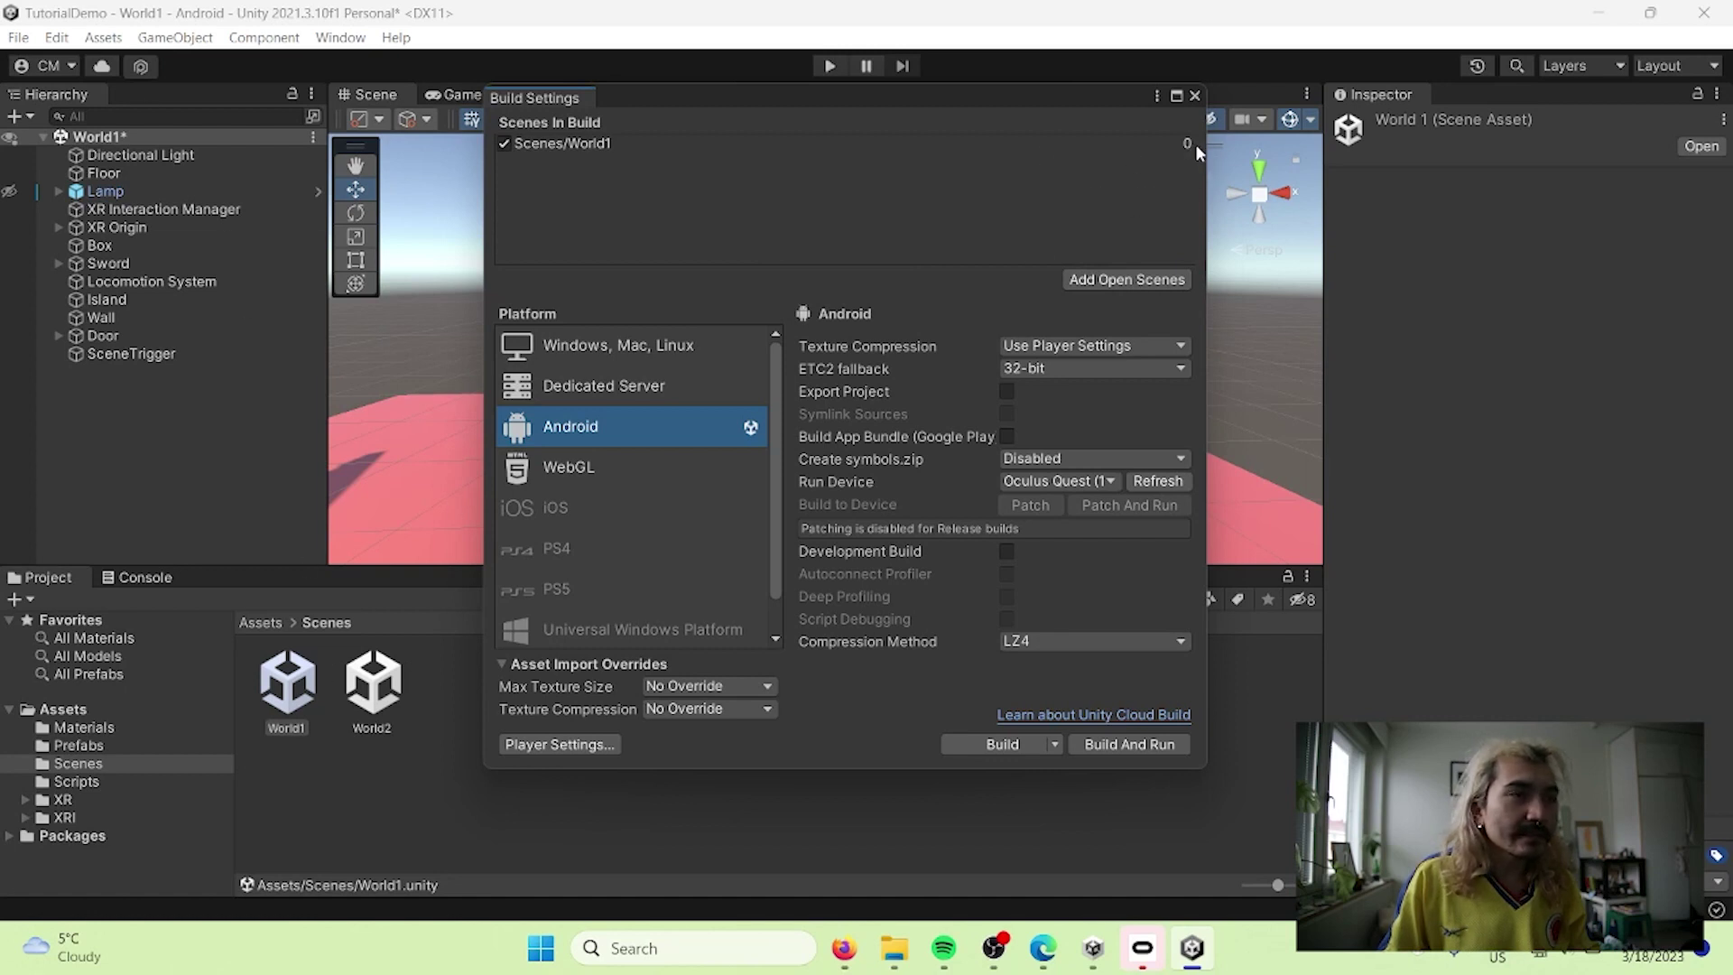
click(1194, 95)
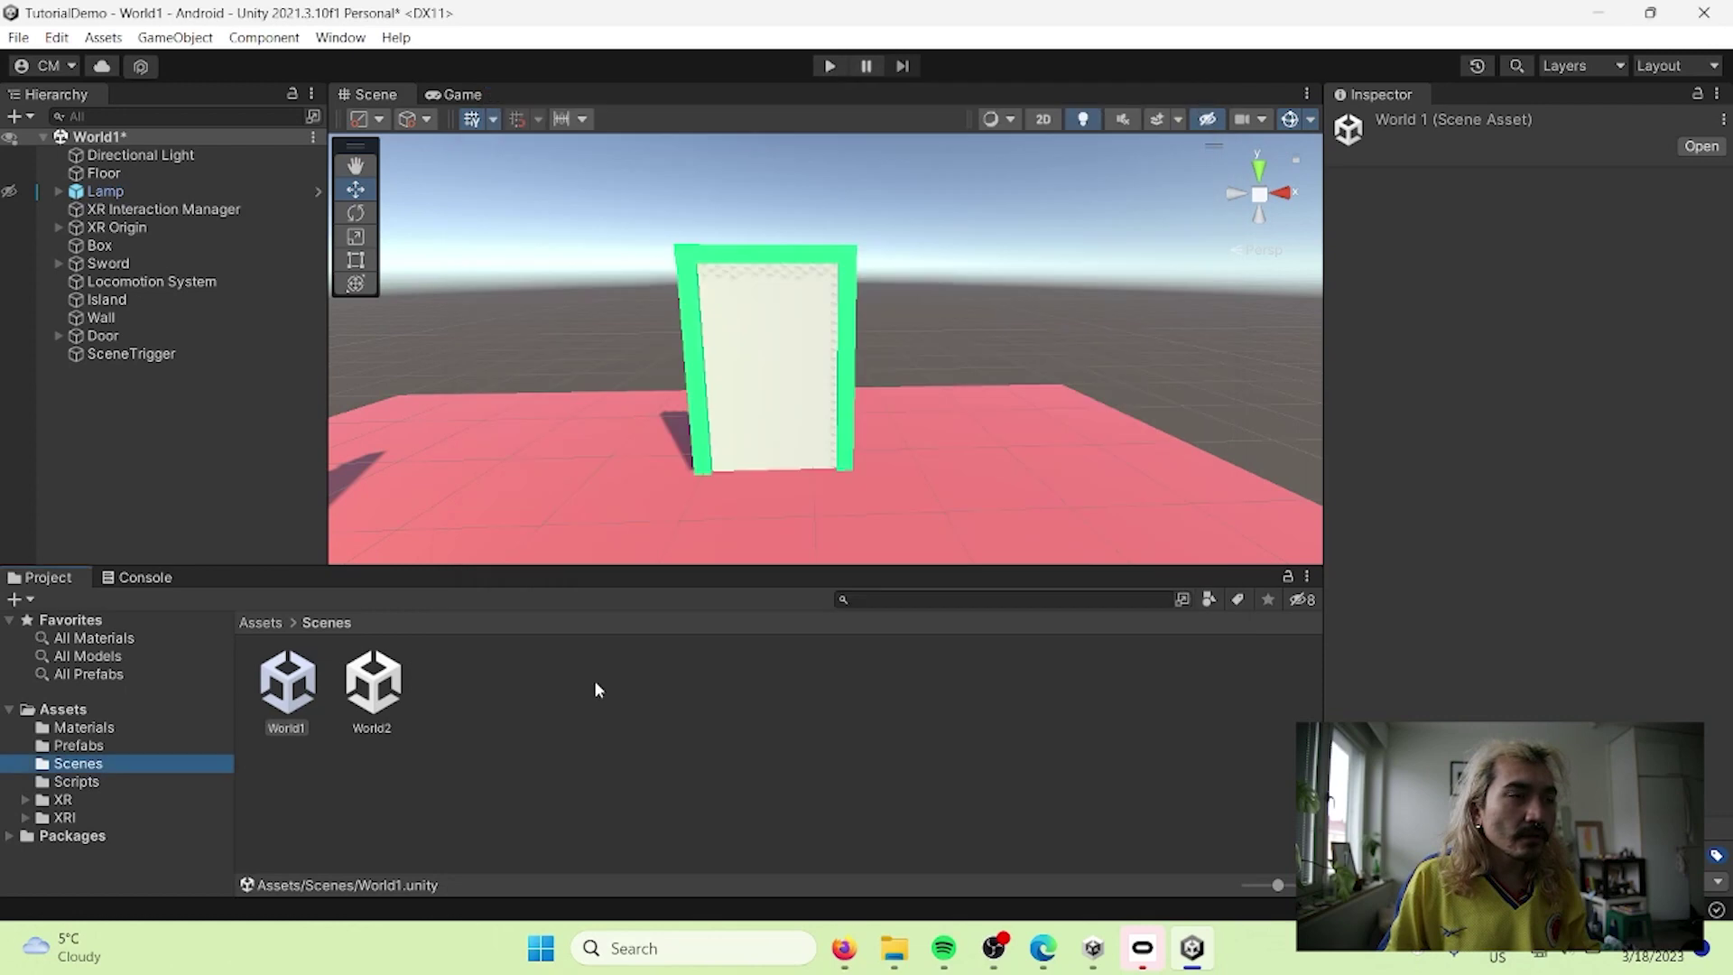
click(549, 492)
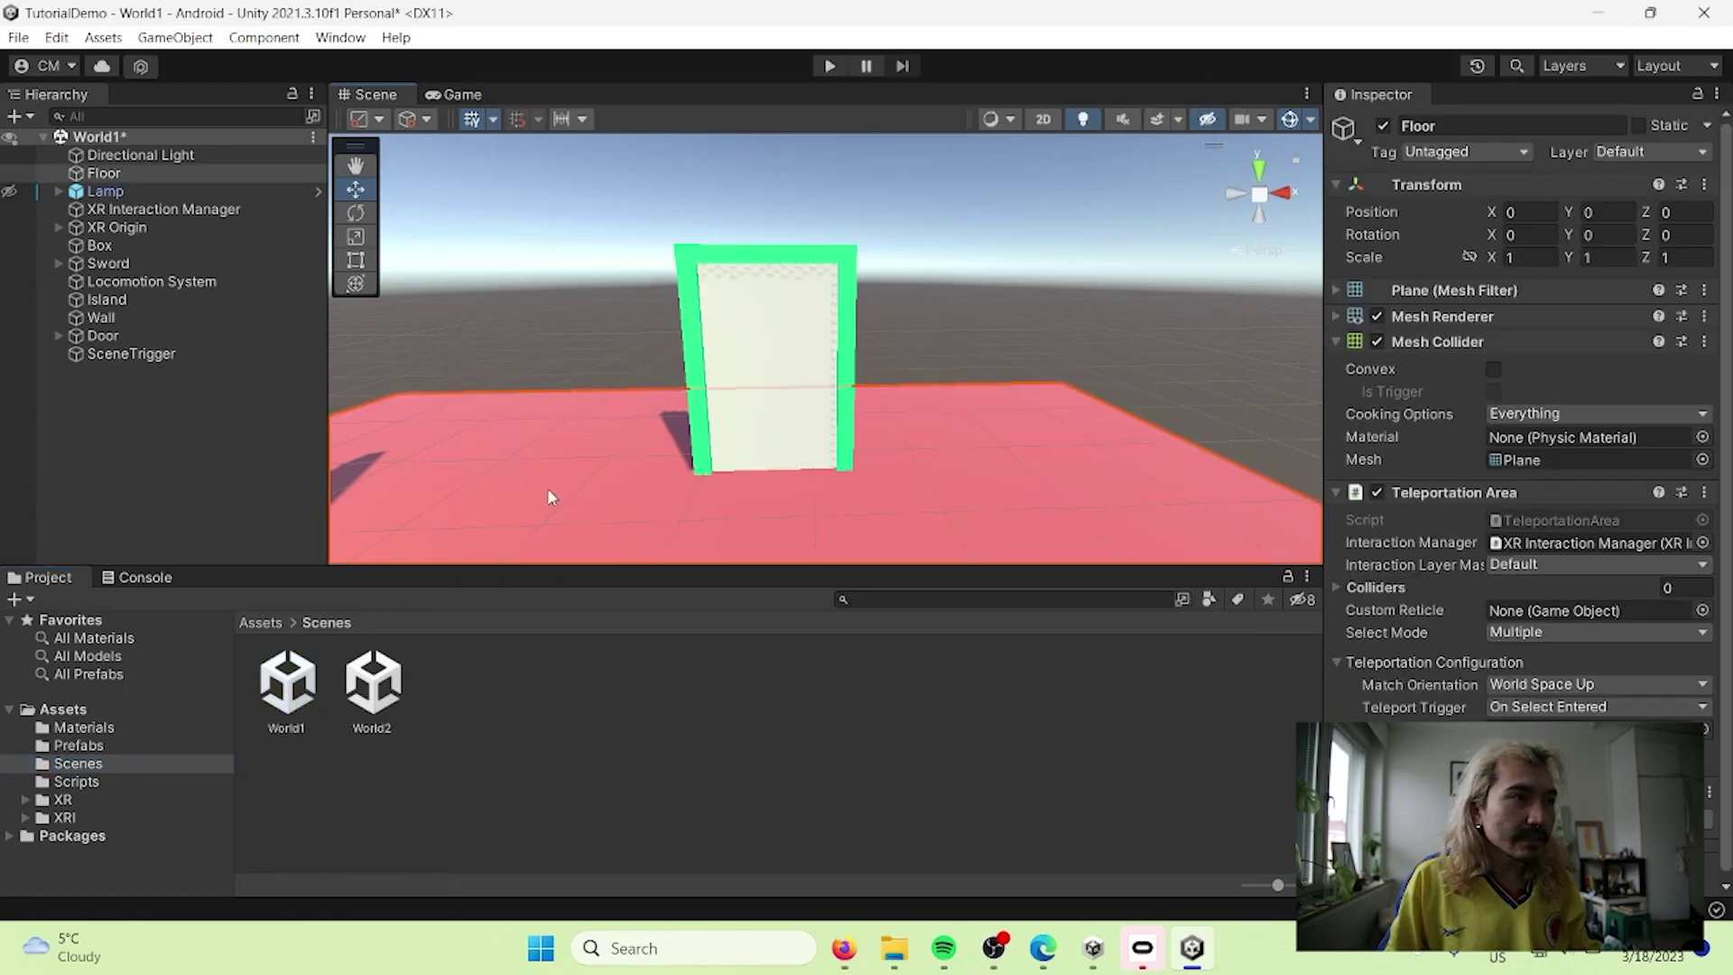
Step: Open World2 and add it to Build Settings as scene 1
double_click(373, 686)
click(18, 37)
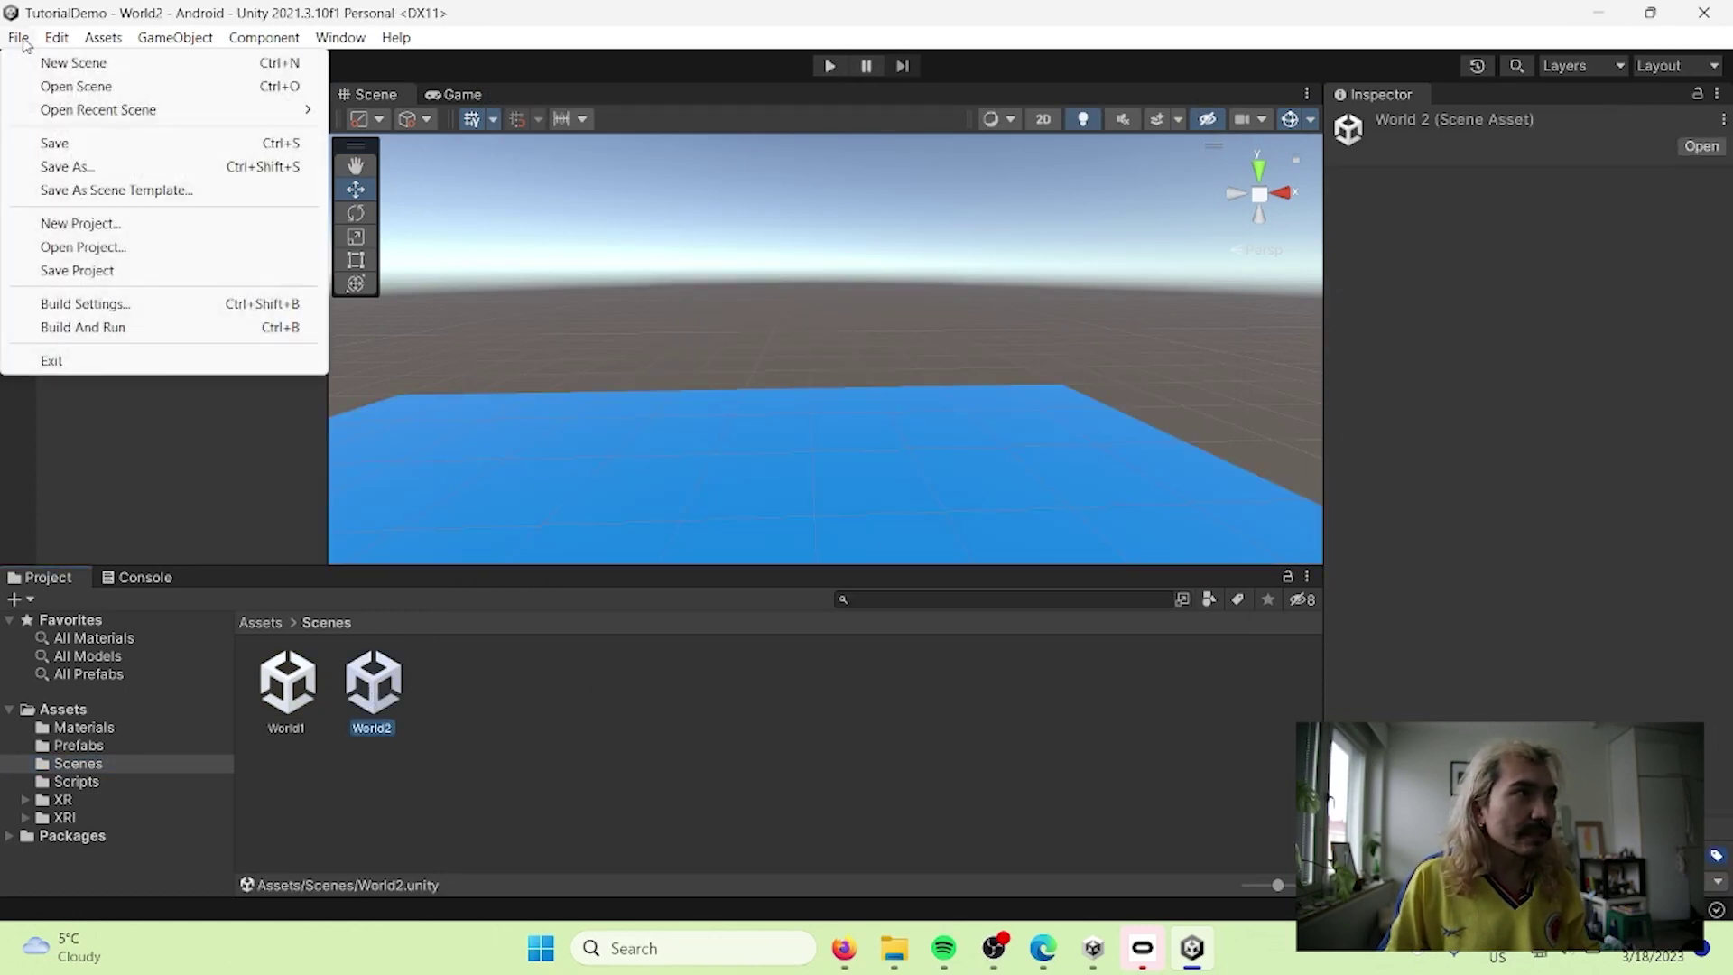
click(136, 301)
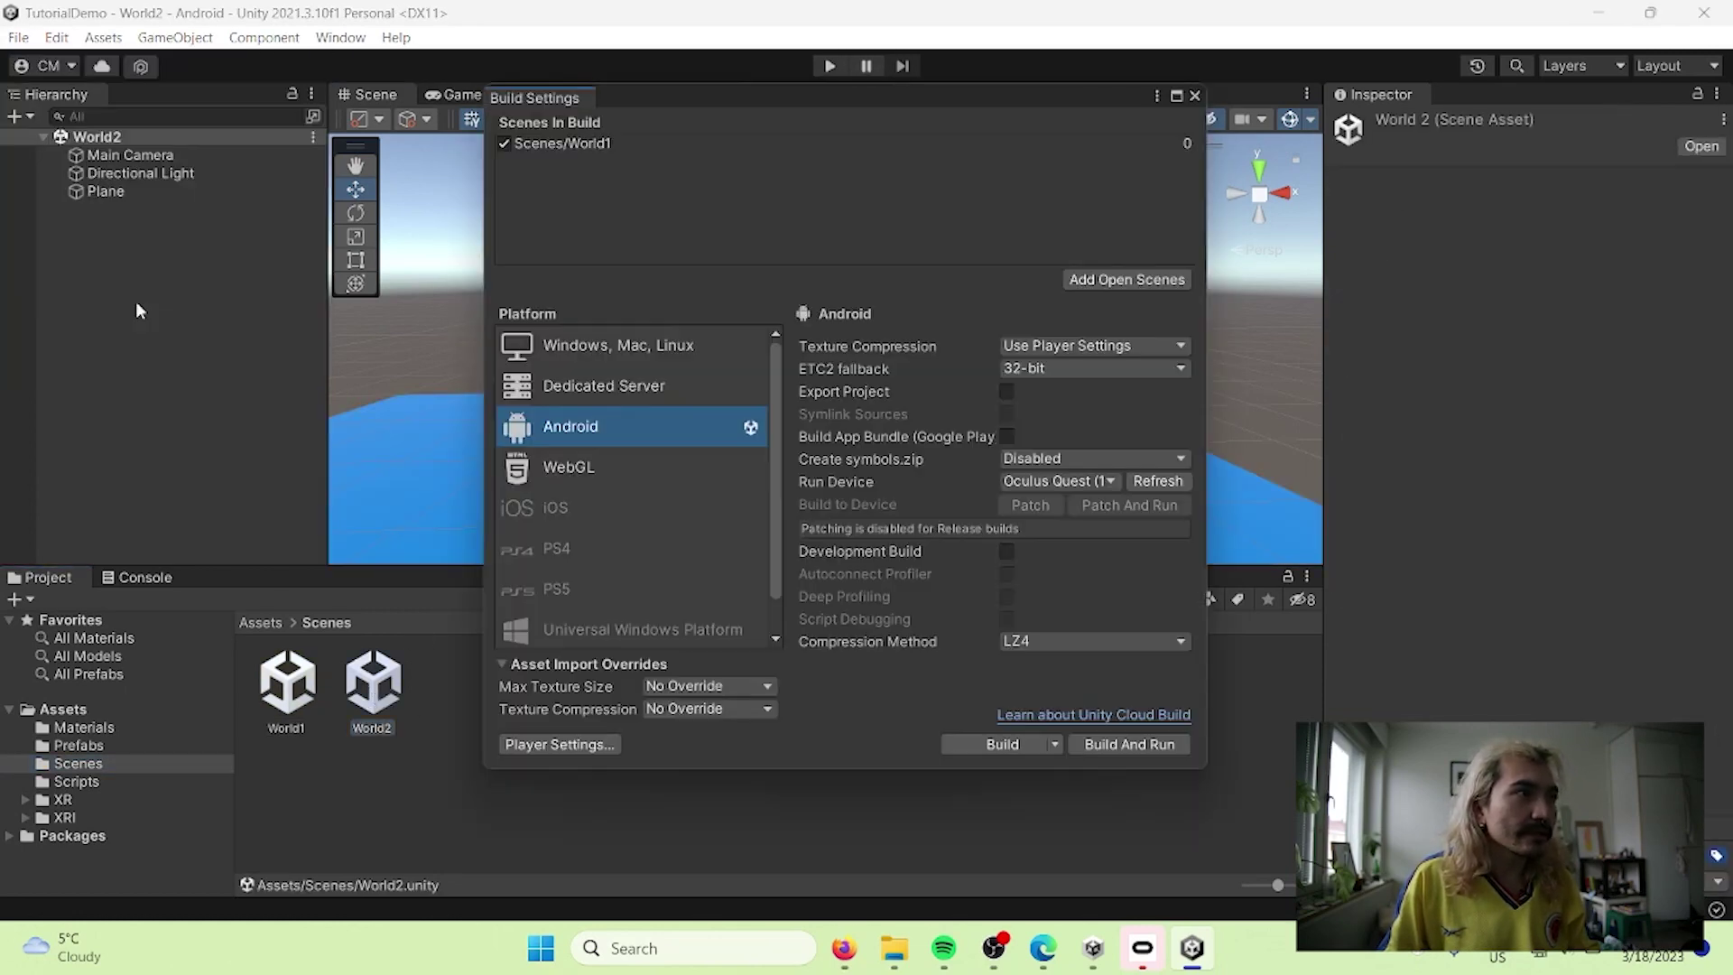
click(1148, 277)
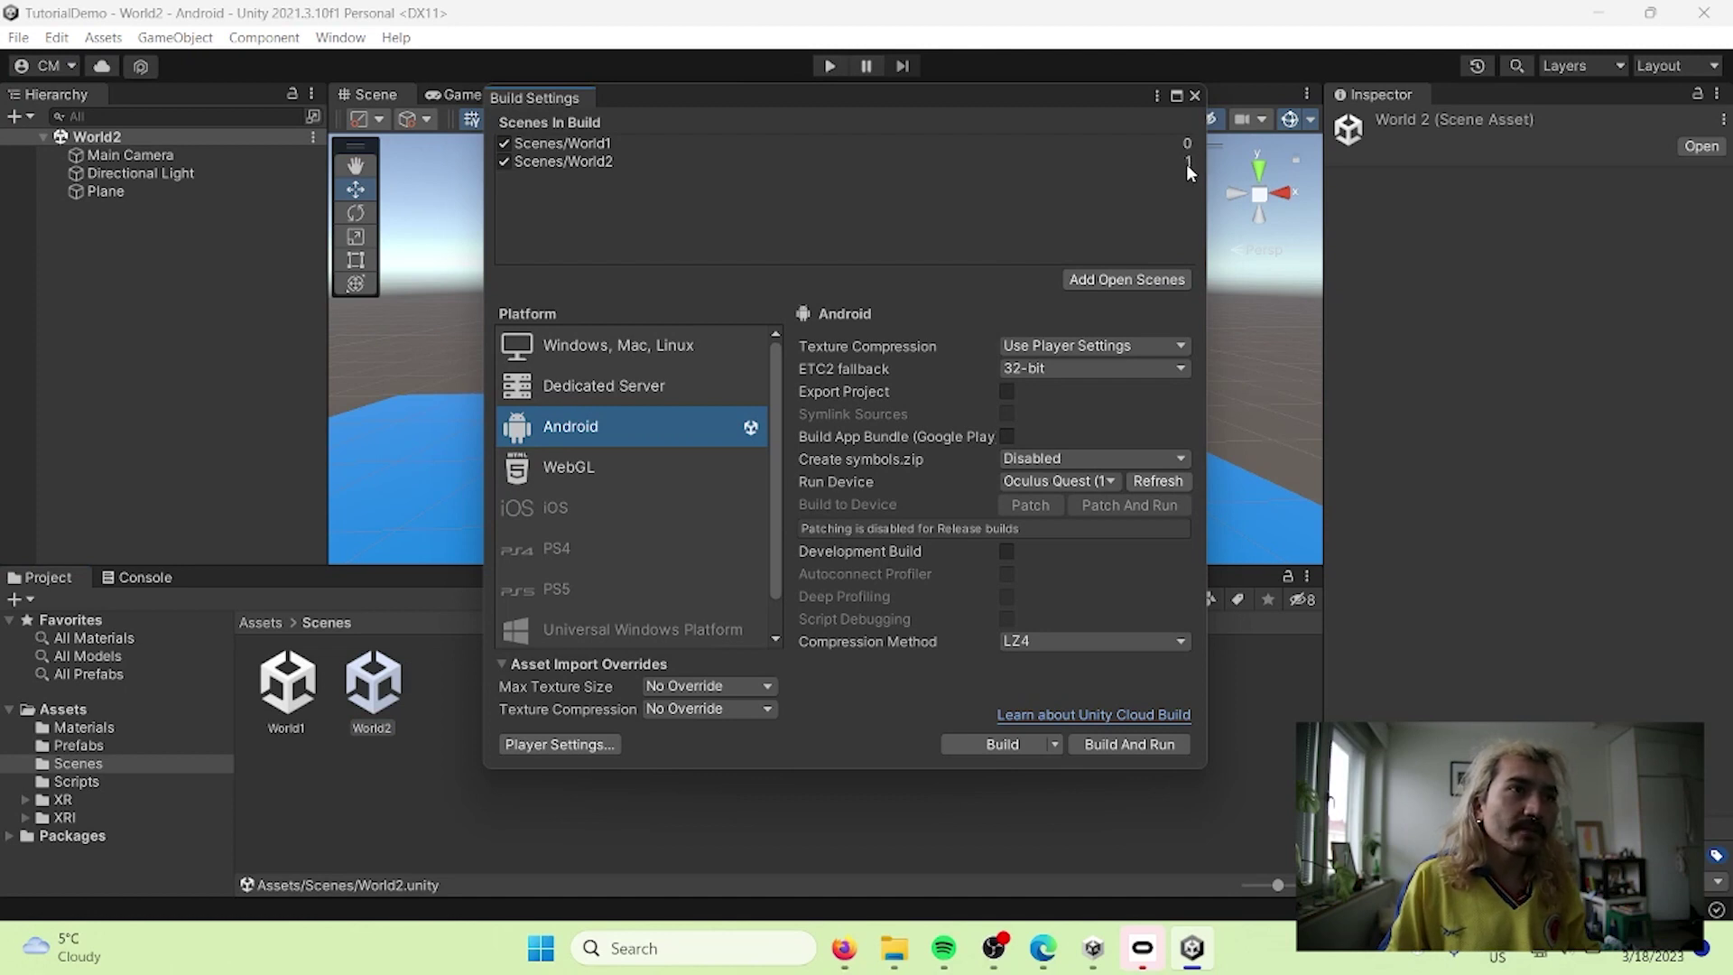
click(1194, 97)
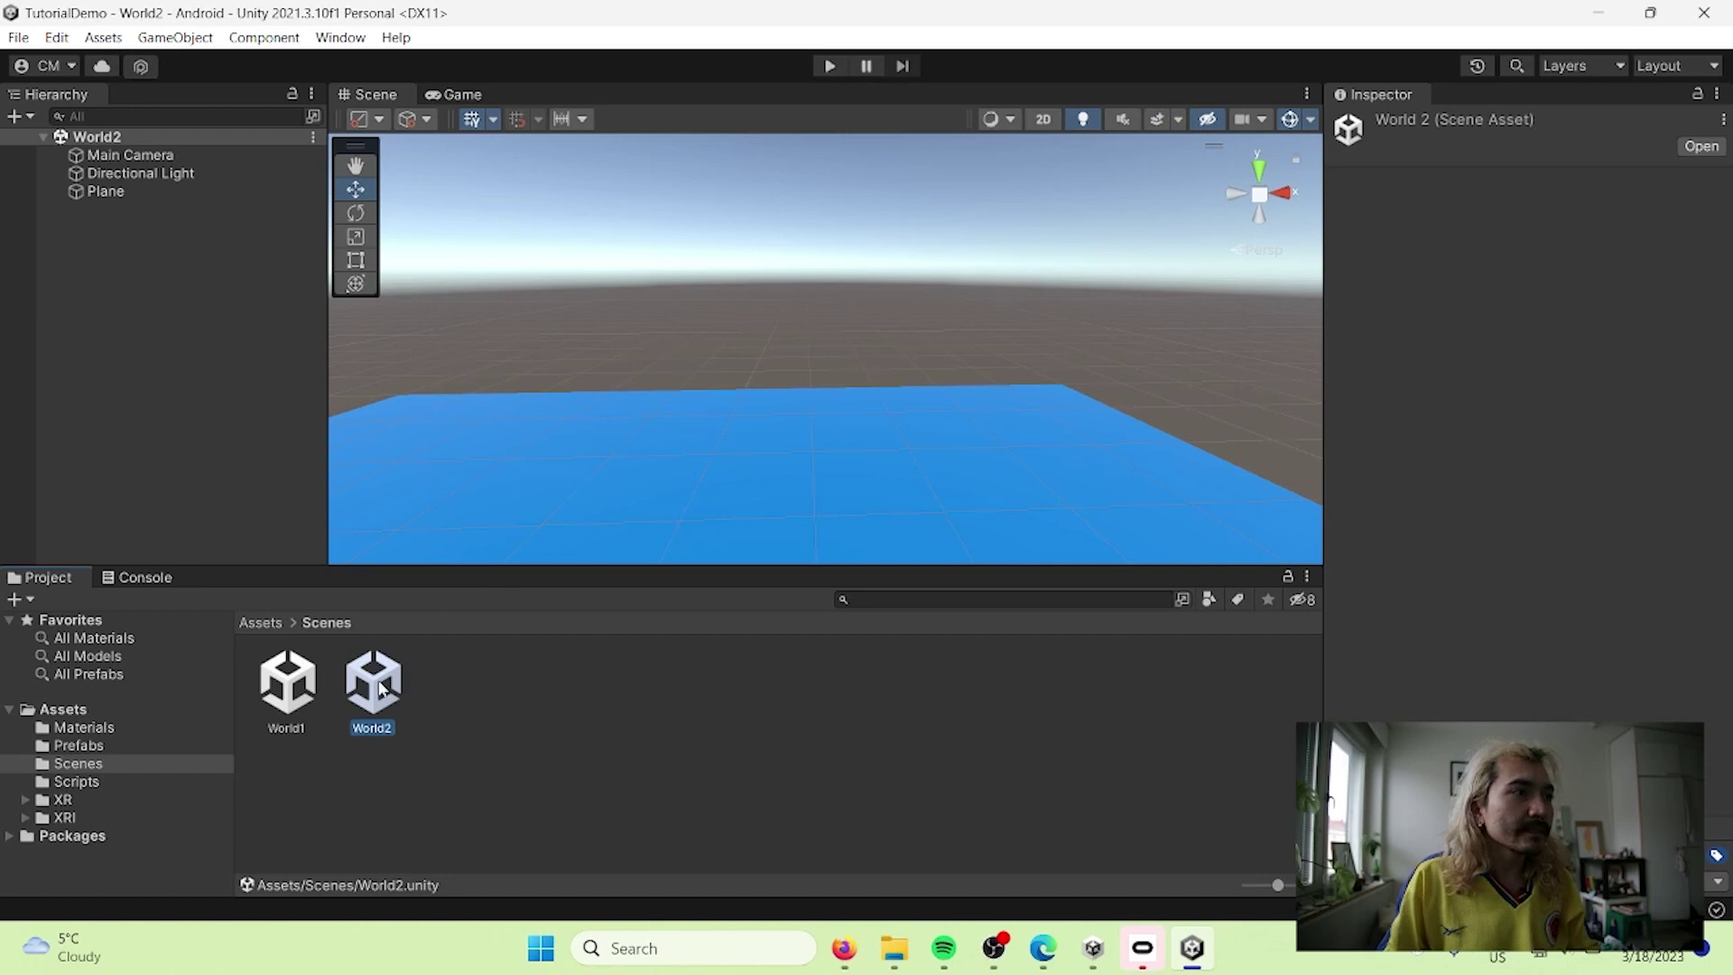
click(285, 695)
Step: Open World1, set SceneTrigger's Scene Number to 1, and start Play mode
double_click(283, 695)
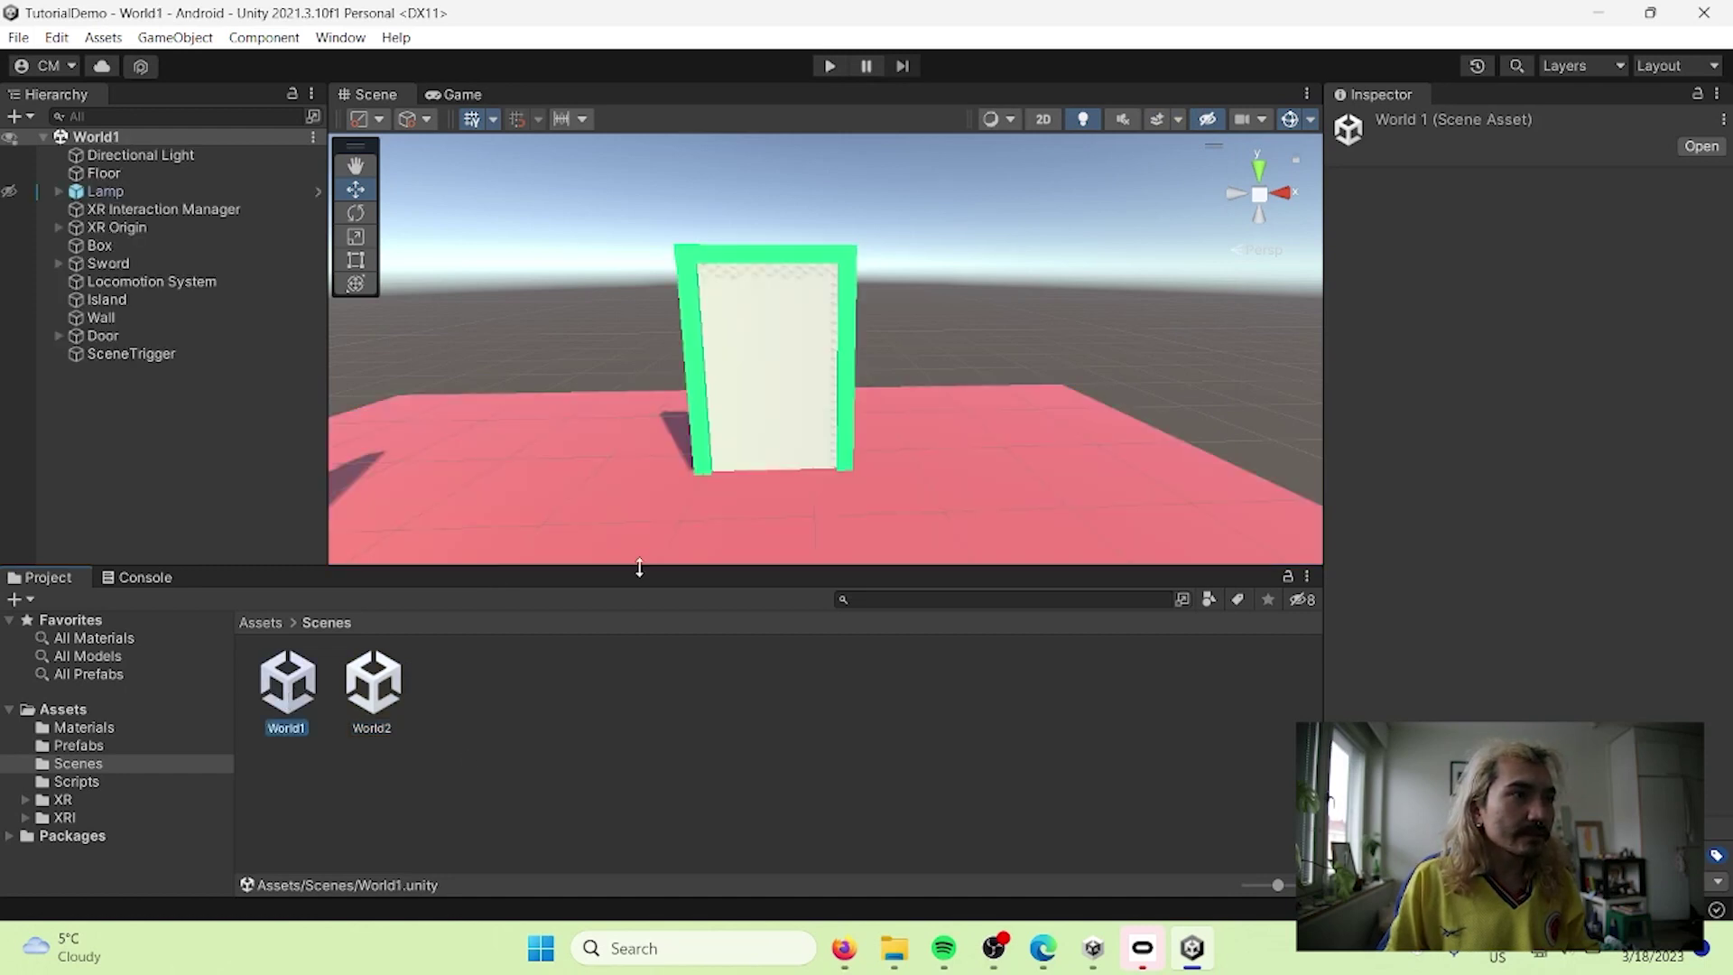
click(798, 416)
click(1490, 552)
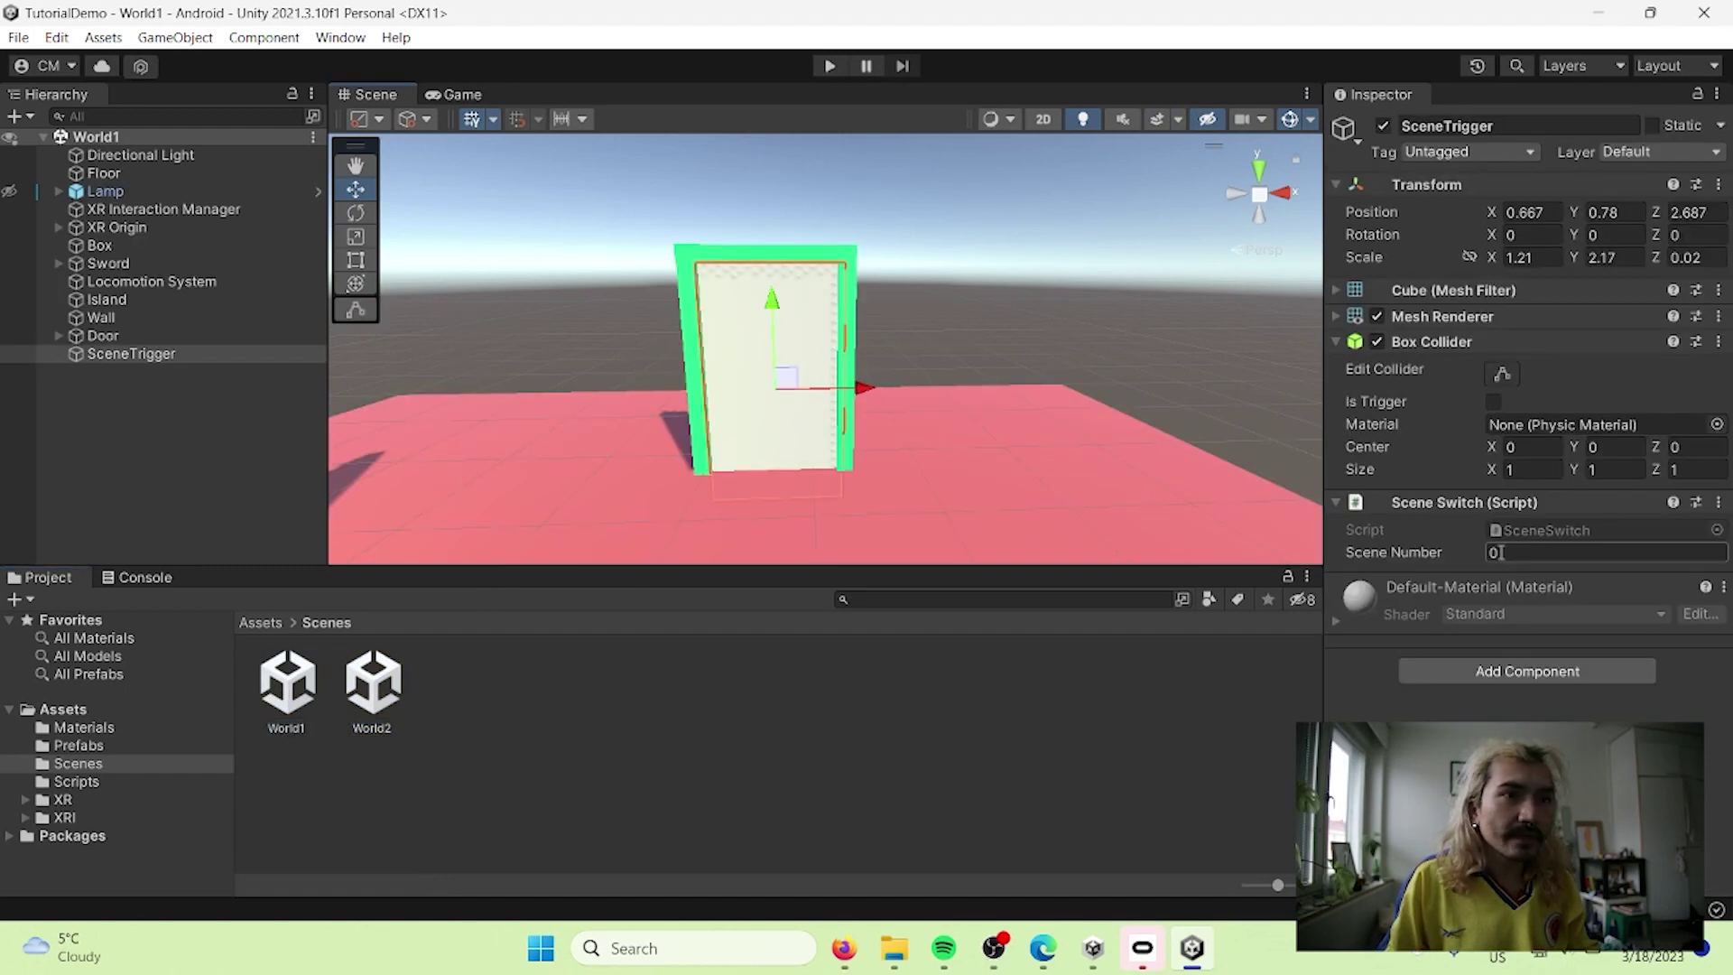
text(1)
key(Return)
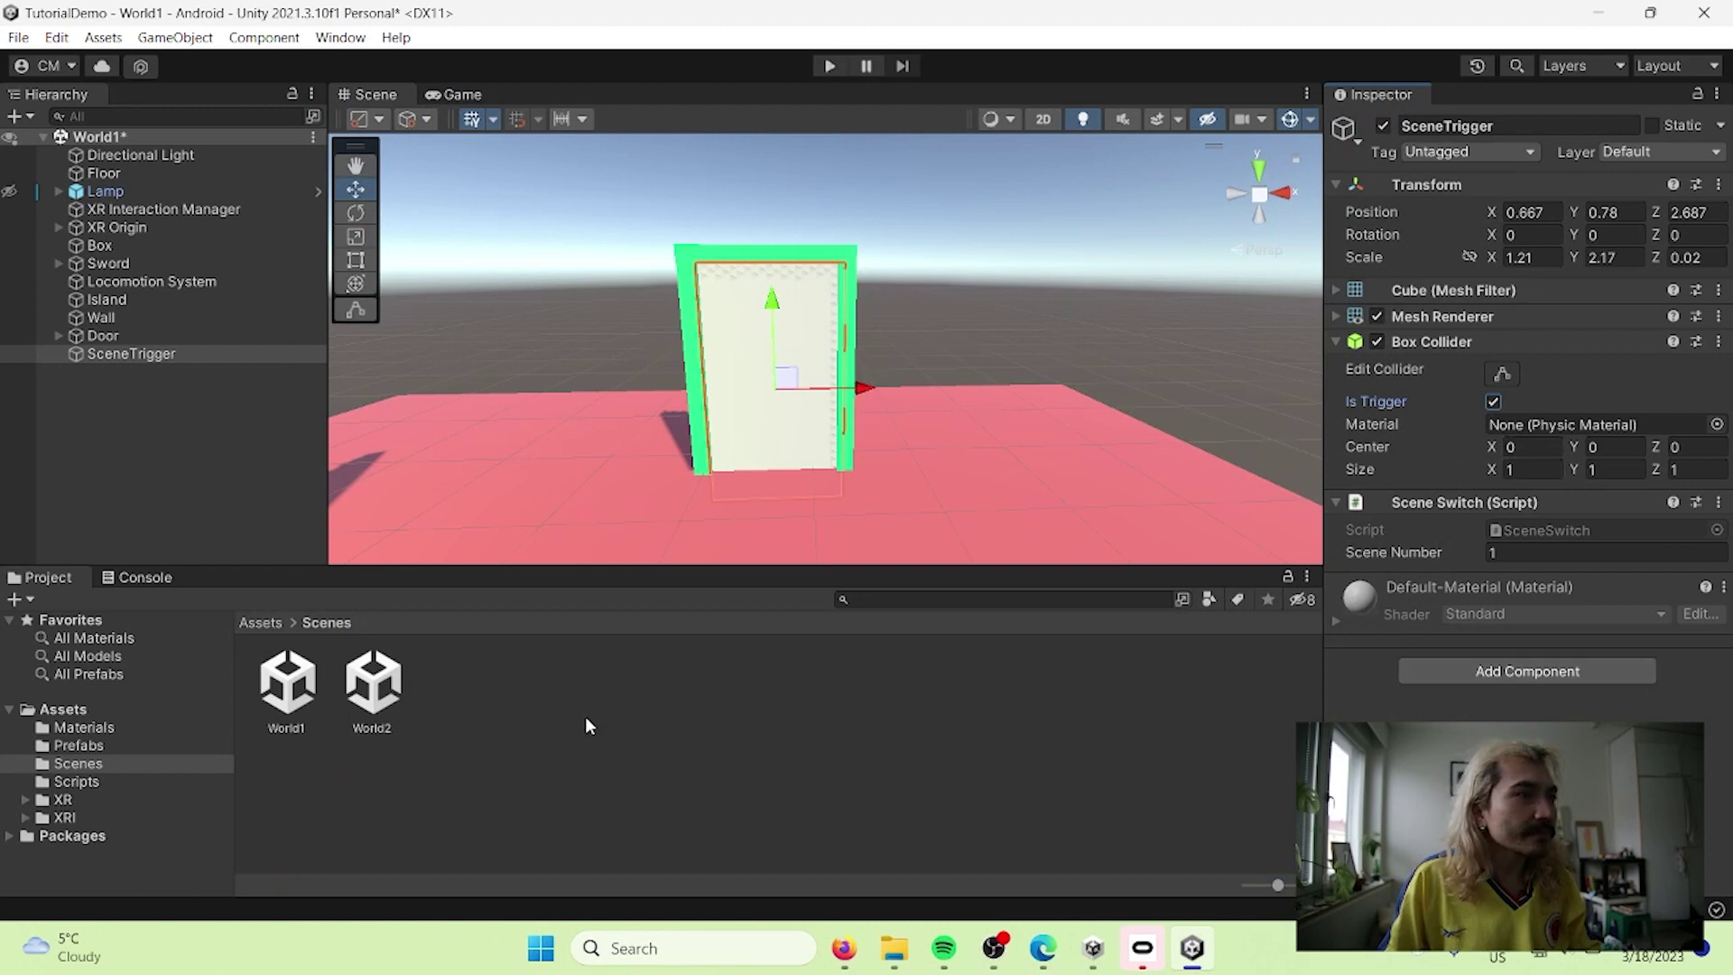
click(831, 66)
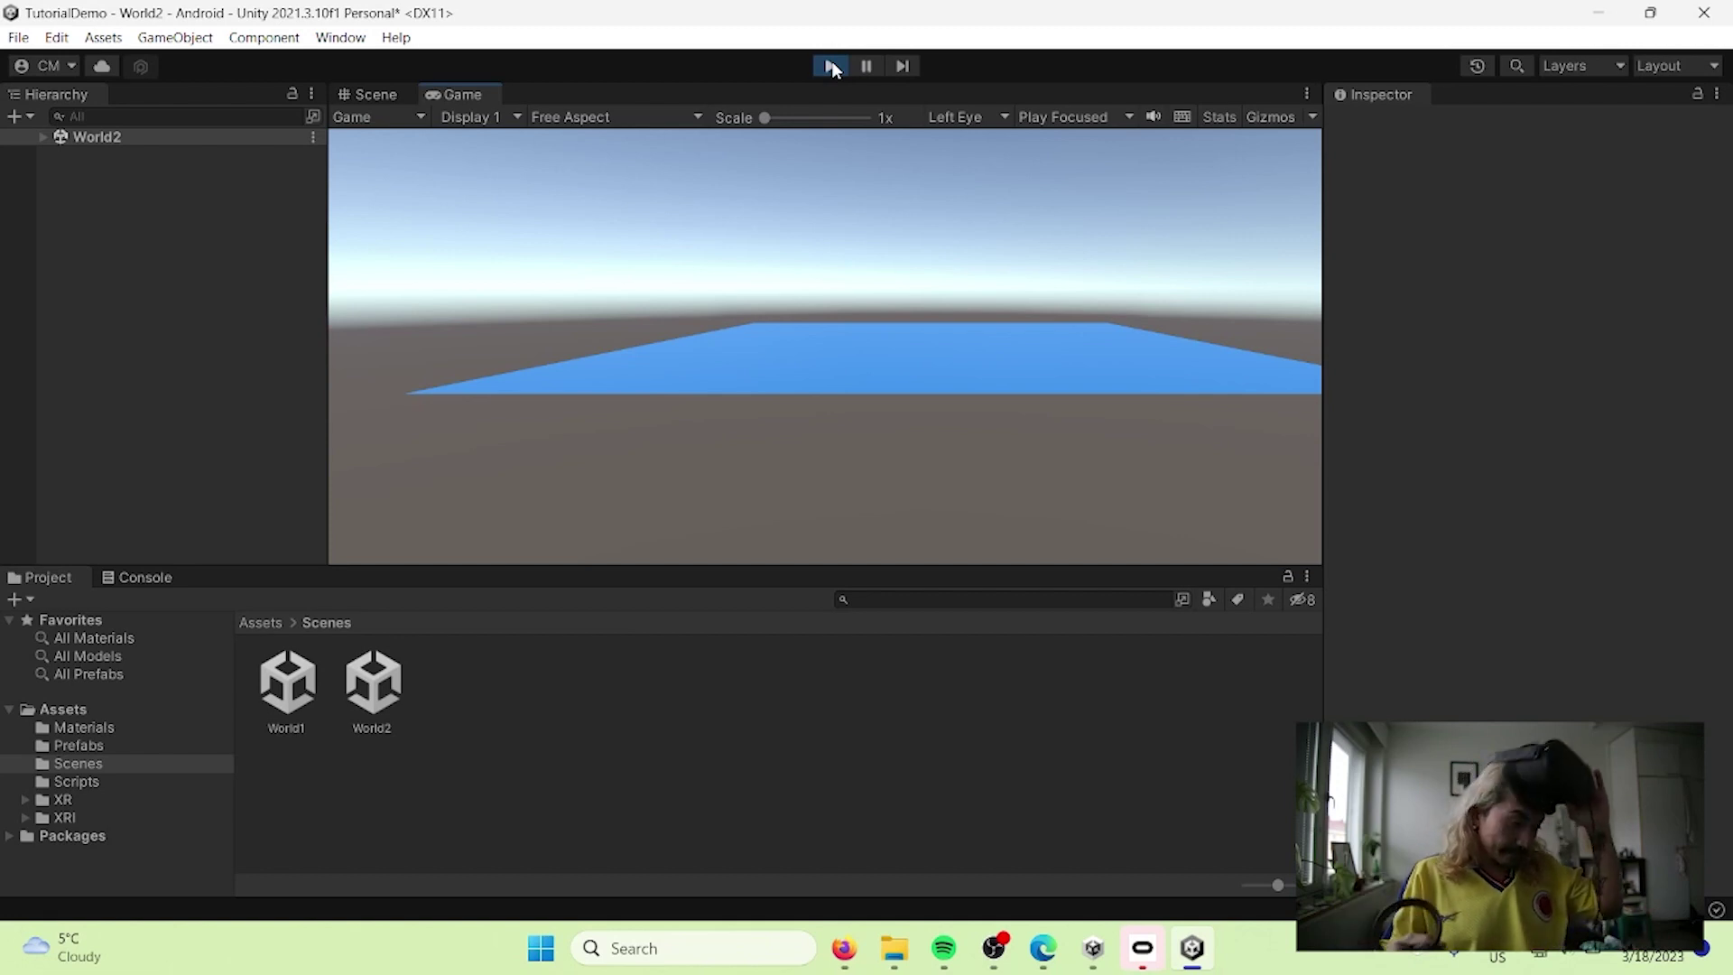
Step: Exit Play mode after walking through the door into World2 in the headset
right_click(833, 69)
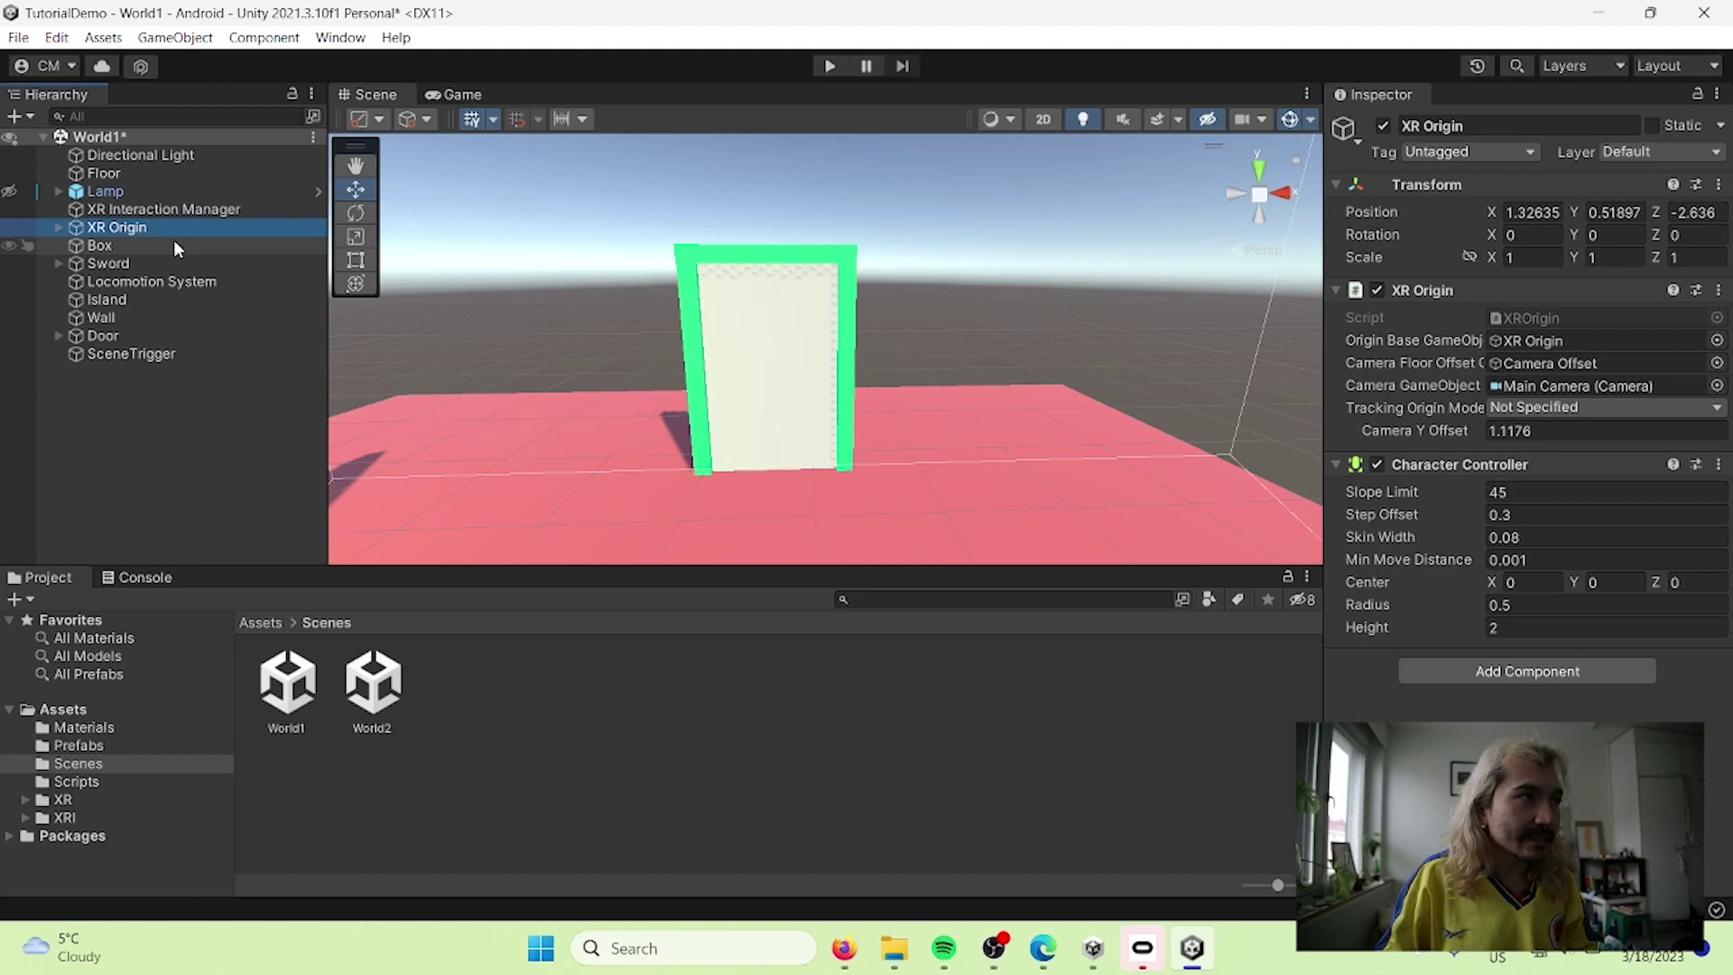
Step: Select the XR rig objects, save World1 while opening World2, and paste the rig into World2
ctrl+click(174, 281)
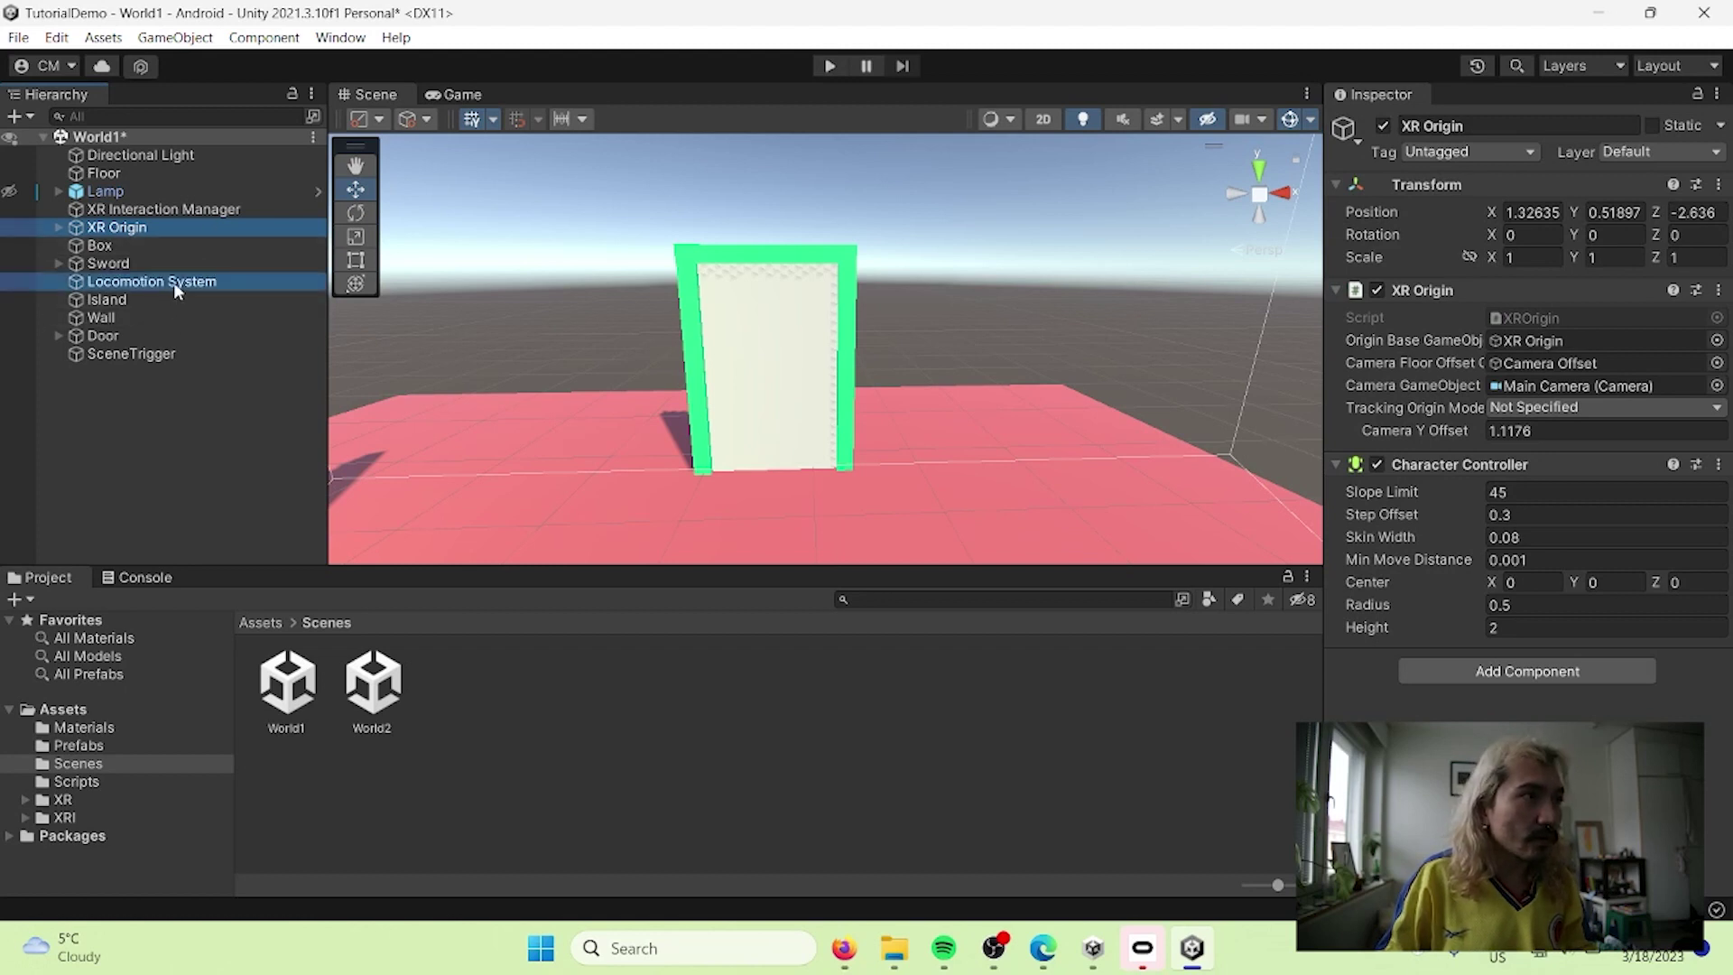
ctrl+click(180, 212)
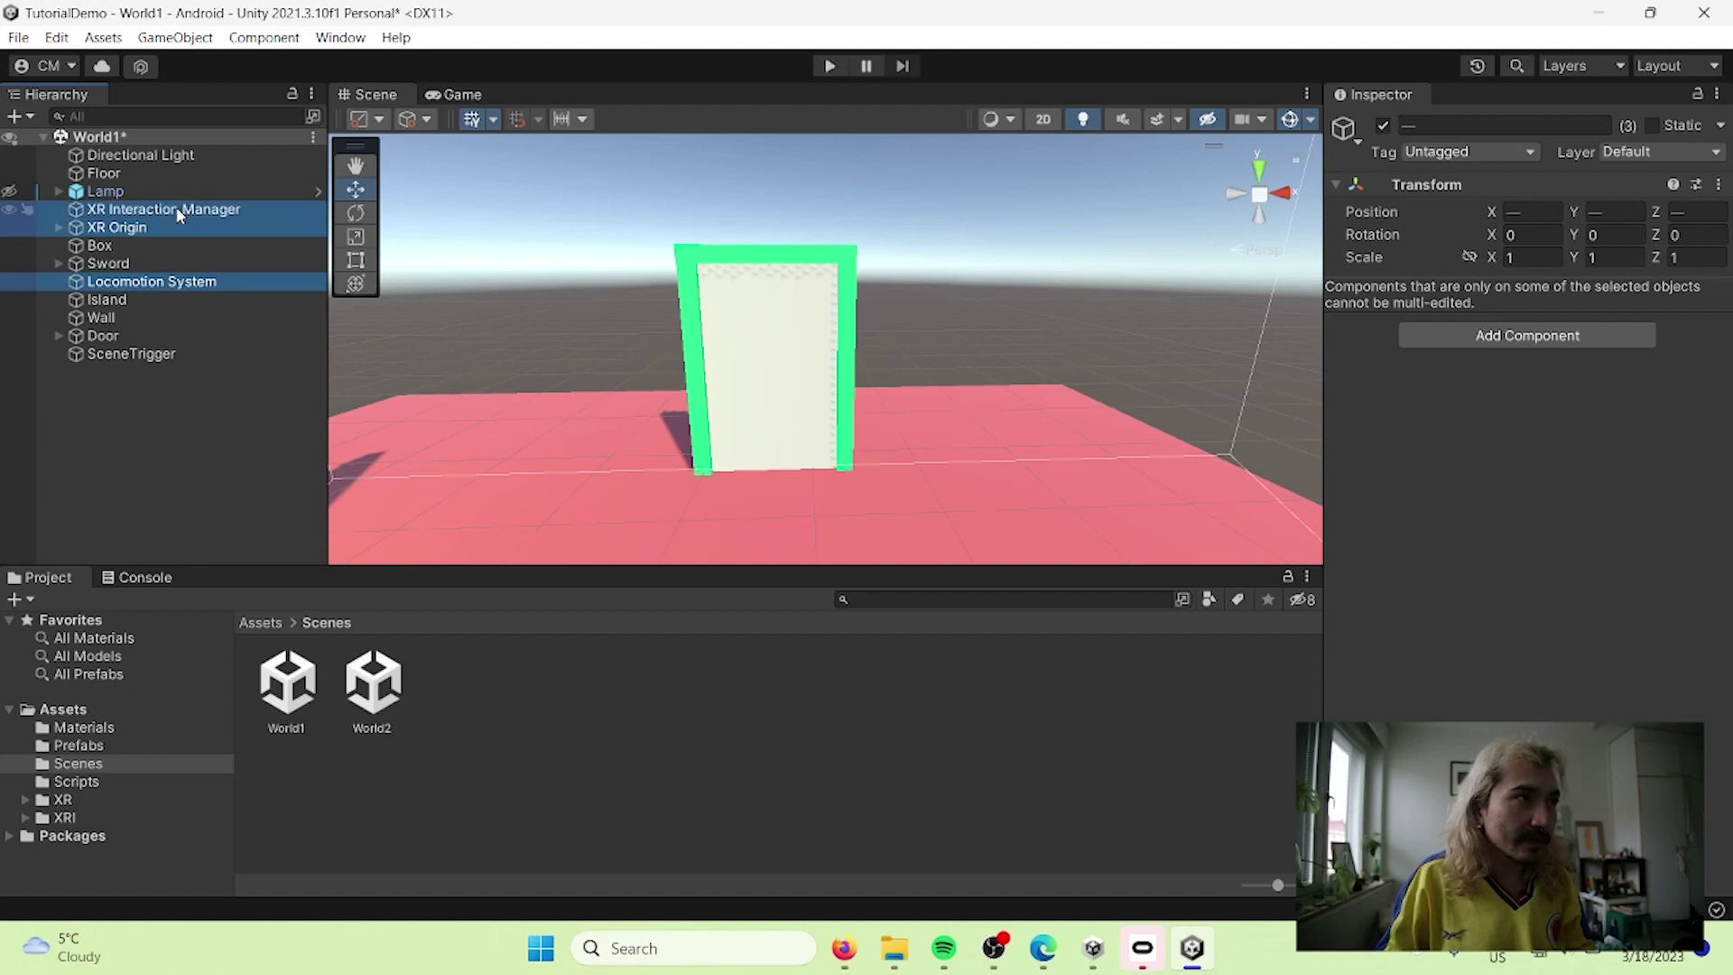
double_click(382, 694)
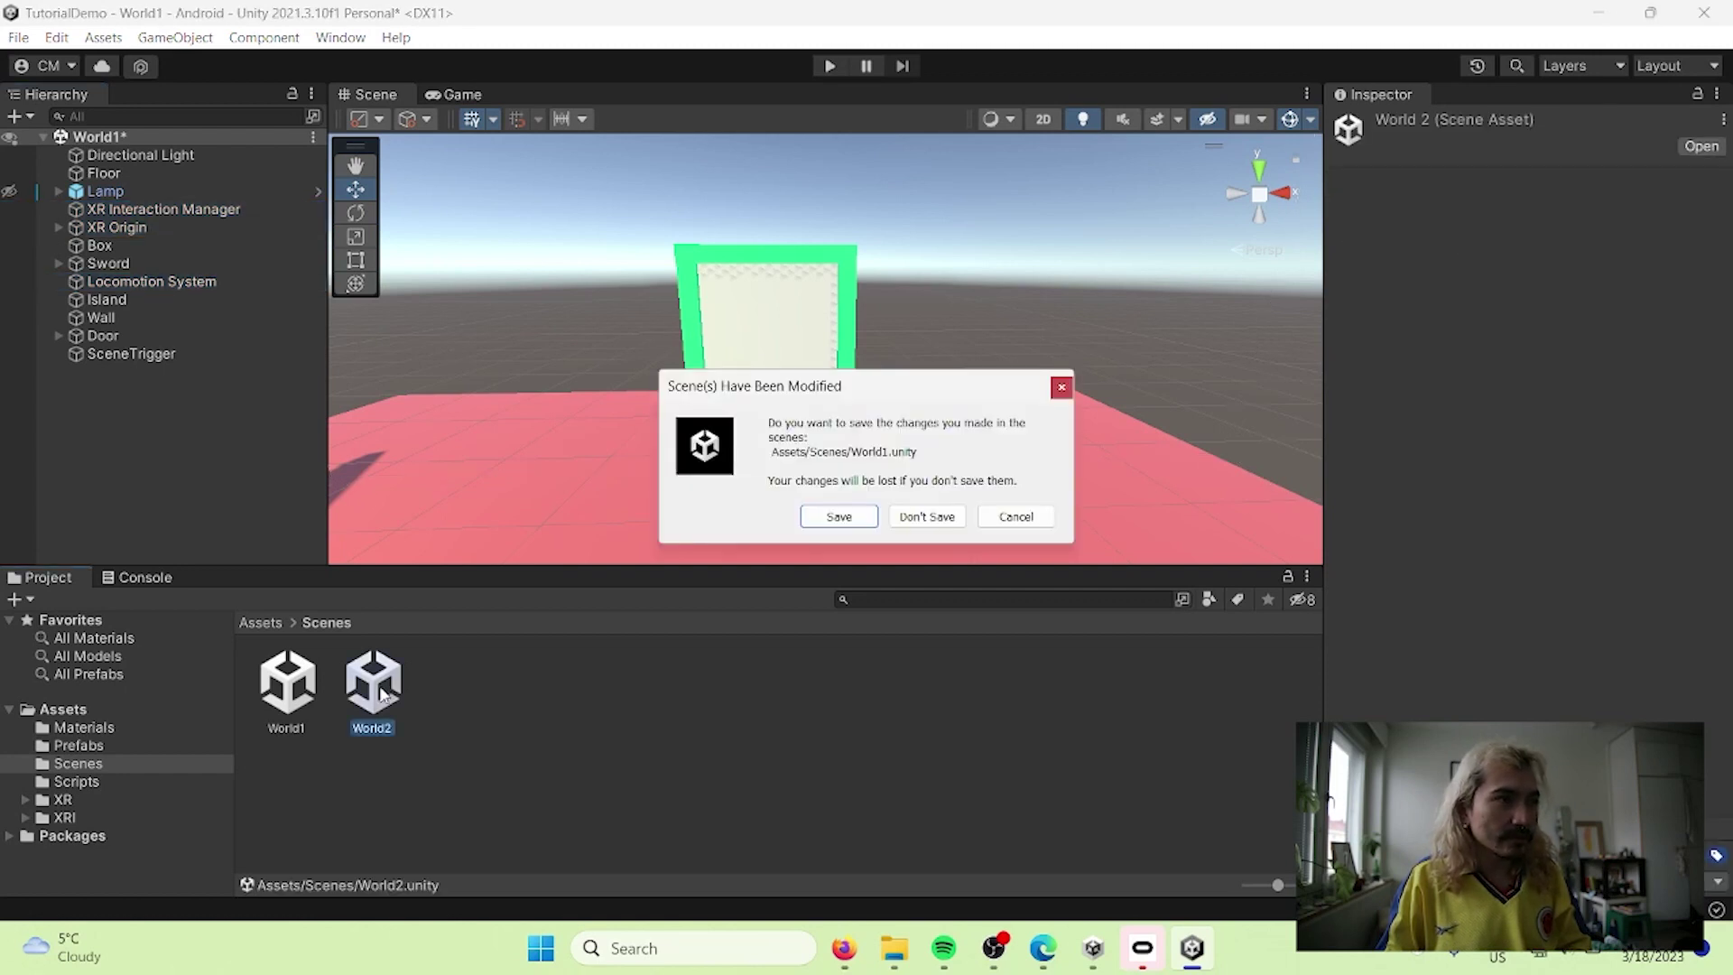
click(867, 524)
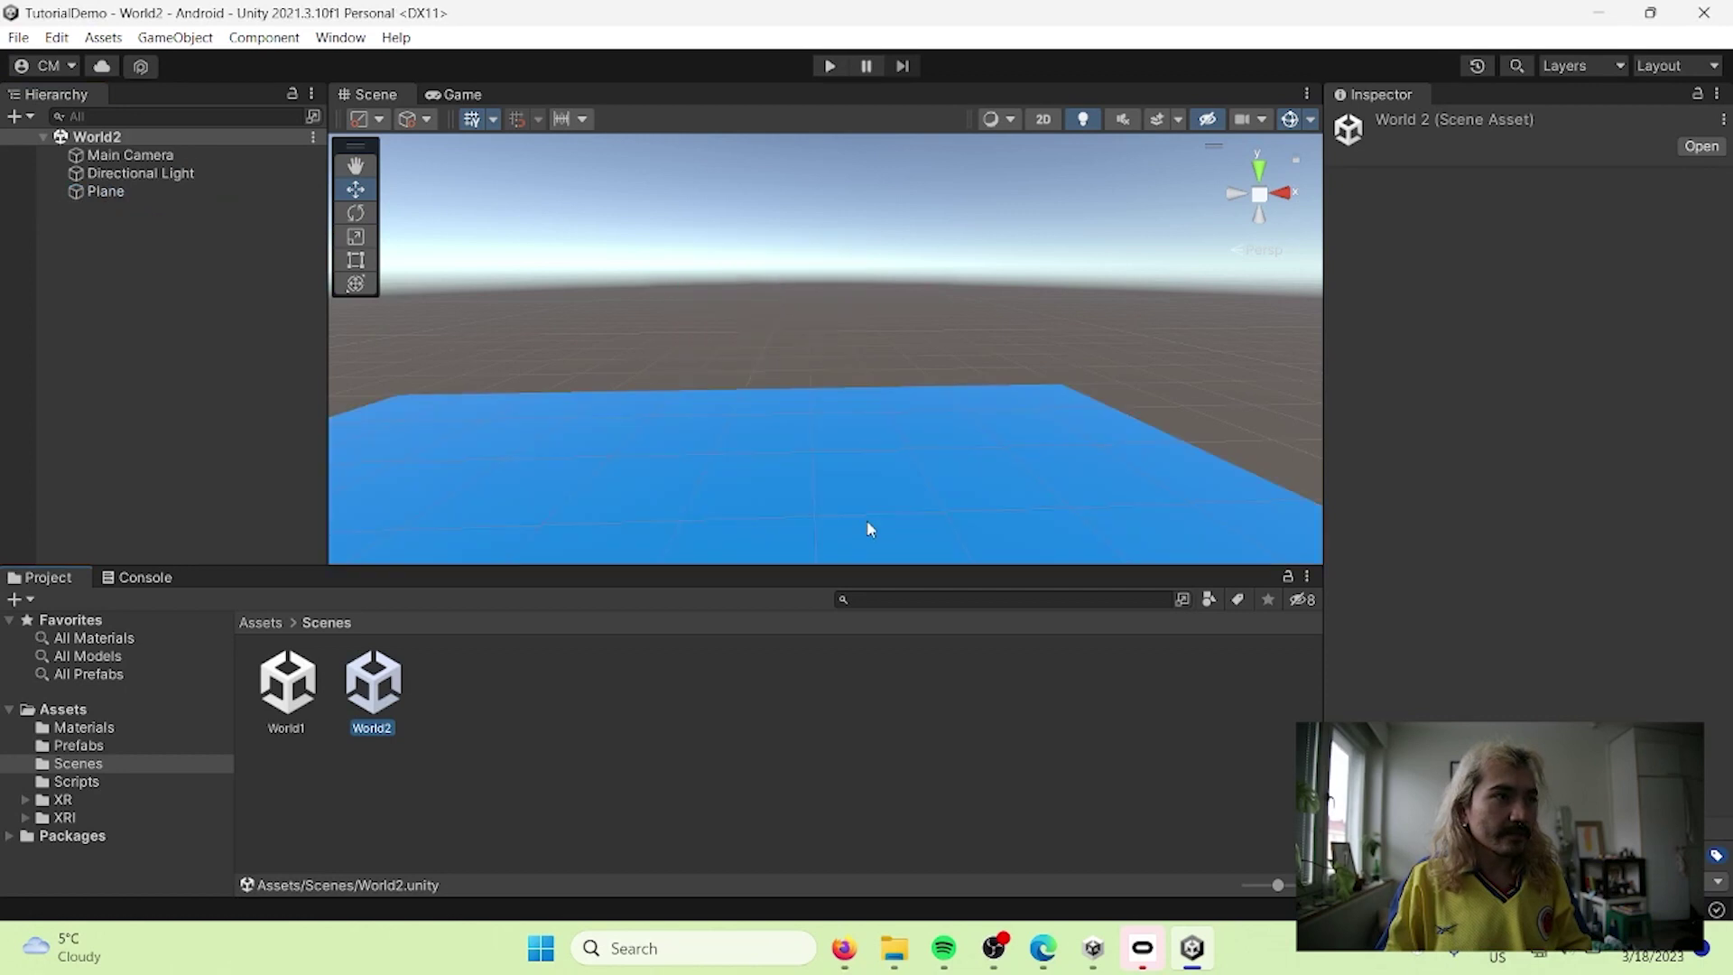
click(214, 411)
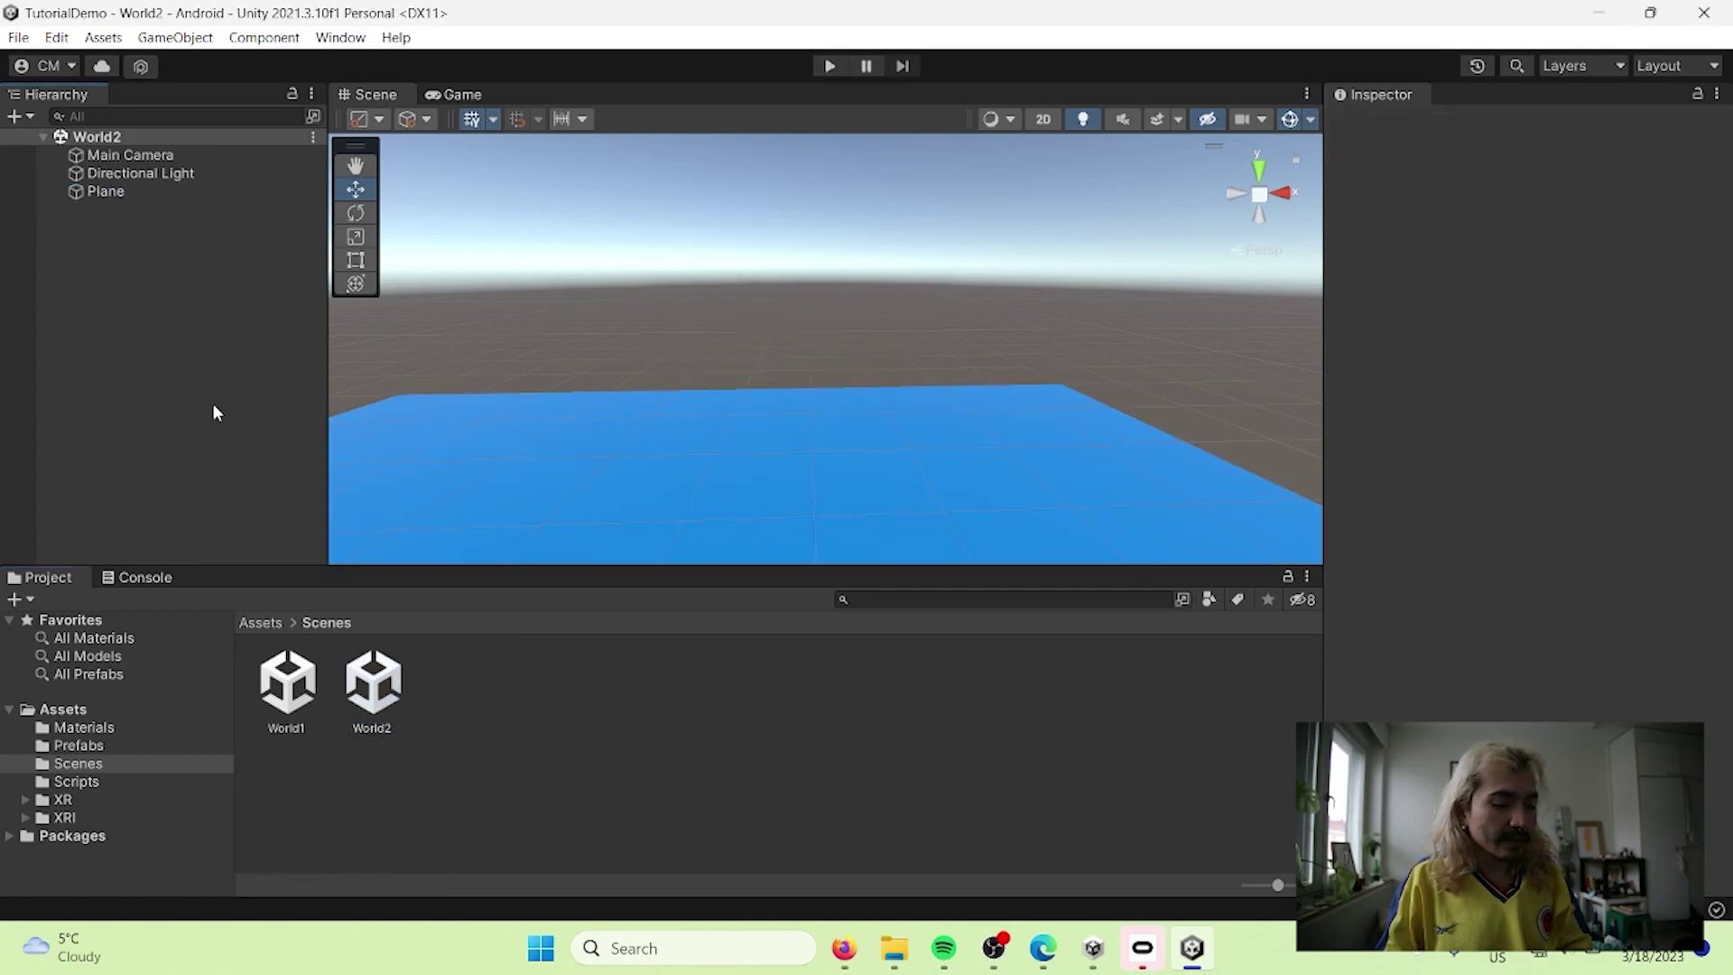
key(ctrl+v)
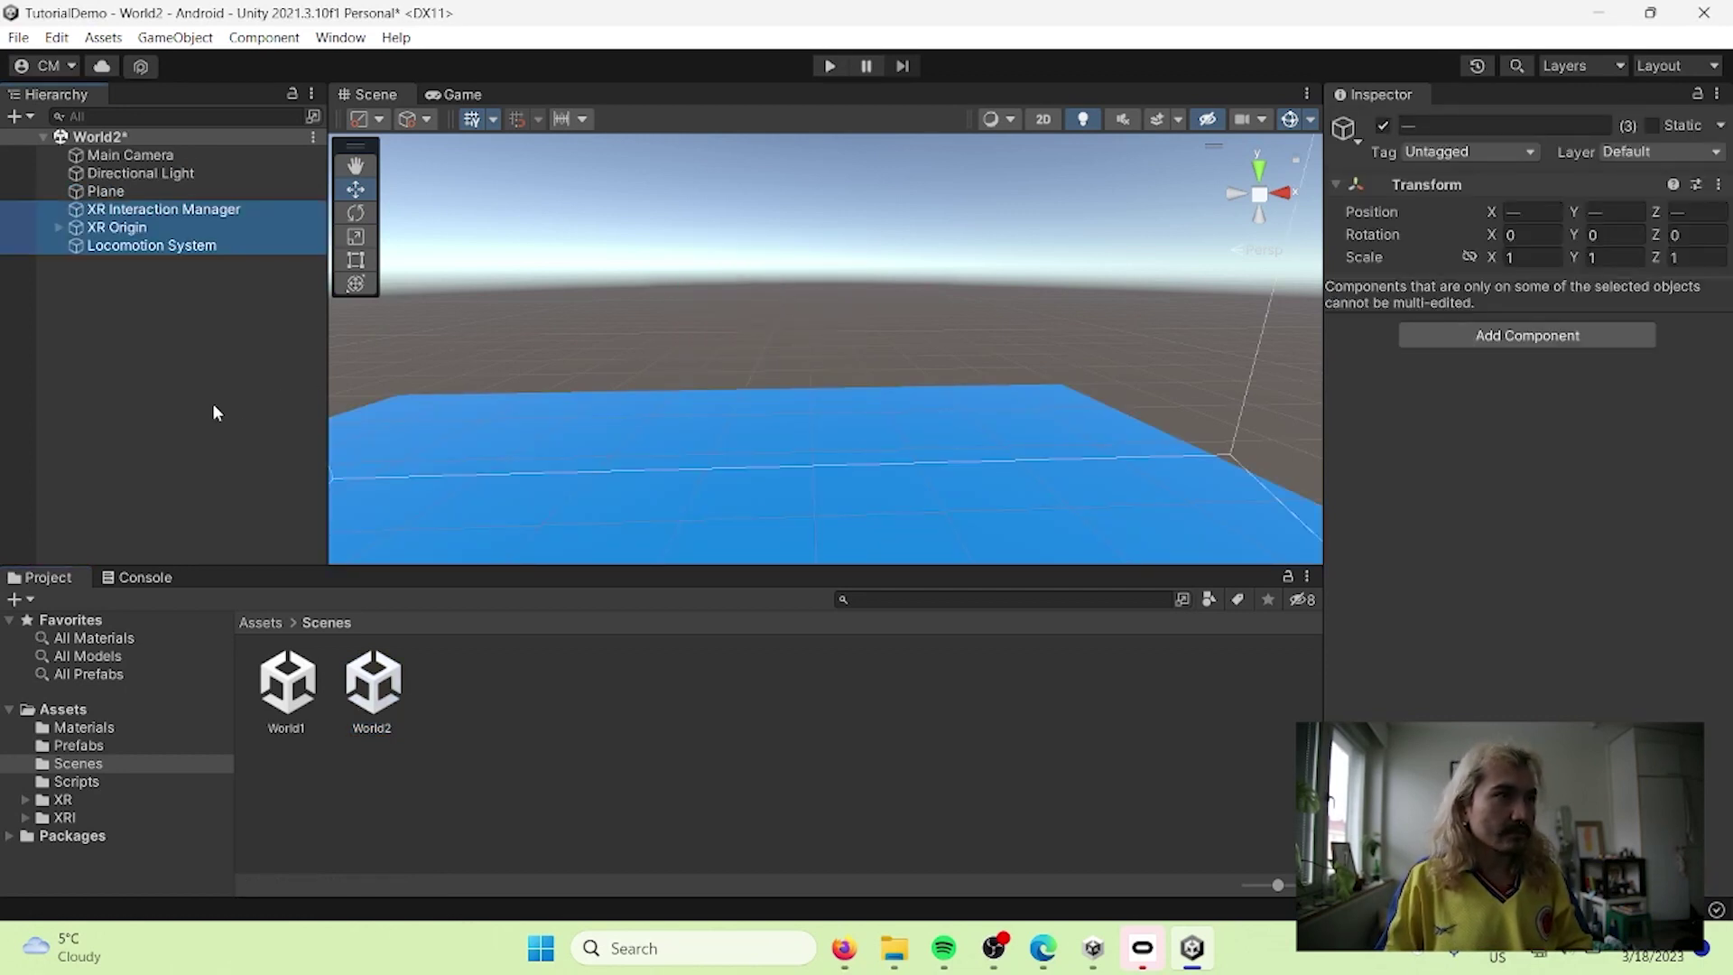
Step: Add a Teleportation Area component to World2's blue floor Plane, then open World1
scroll(603, 462, down, 3)
key(f)
middle_drag(665, 472, 601, 418)
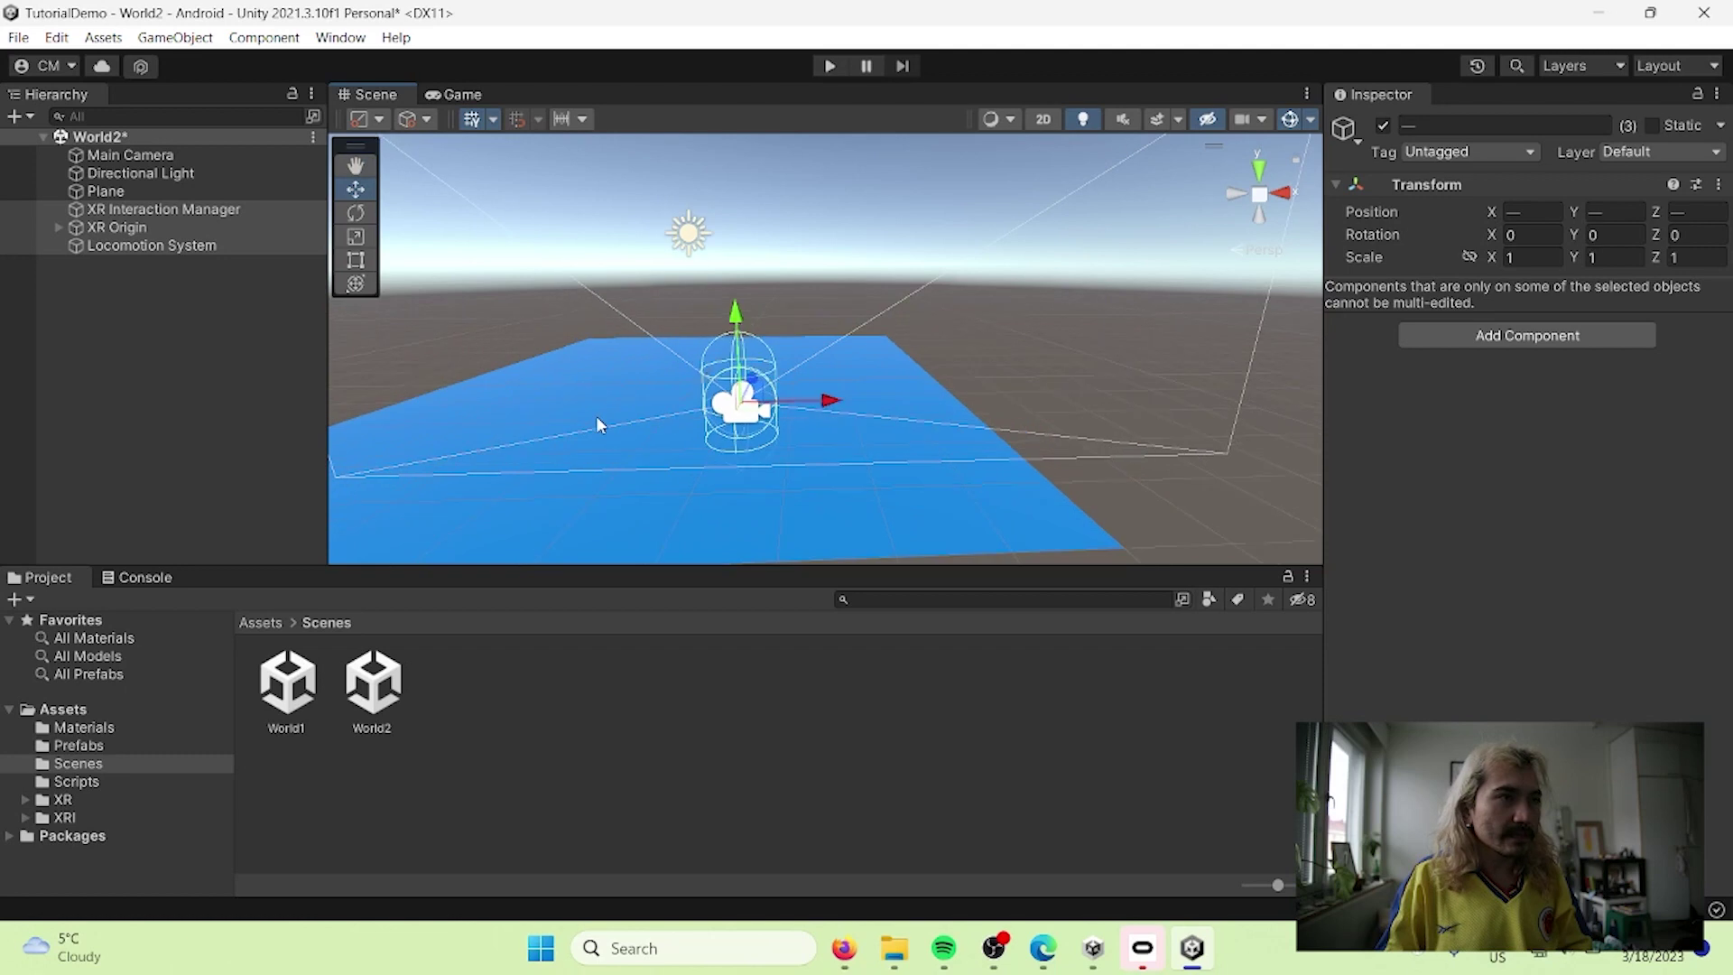
click(159, 439)
middle_drag(439, 482, 606, 460)
click(667, 456)
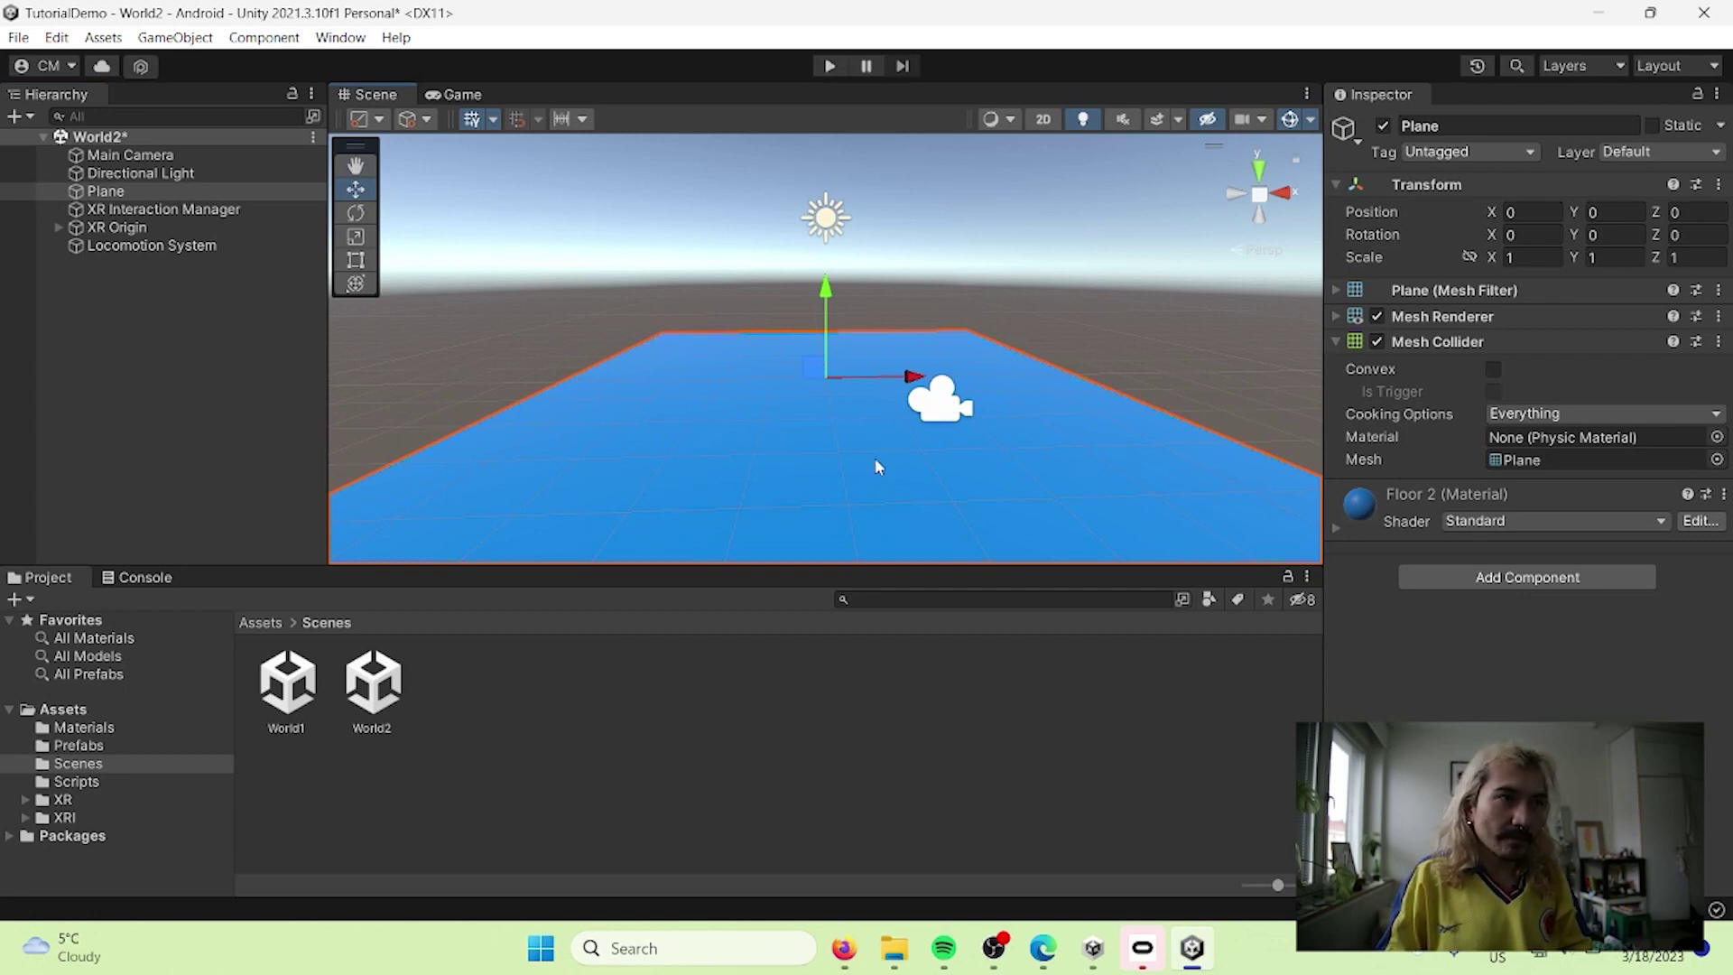
click(1493, 577)
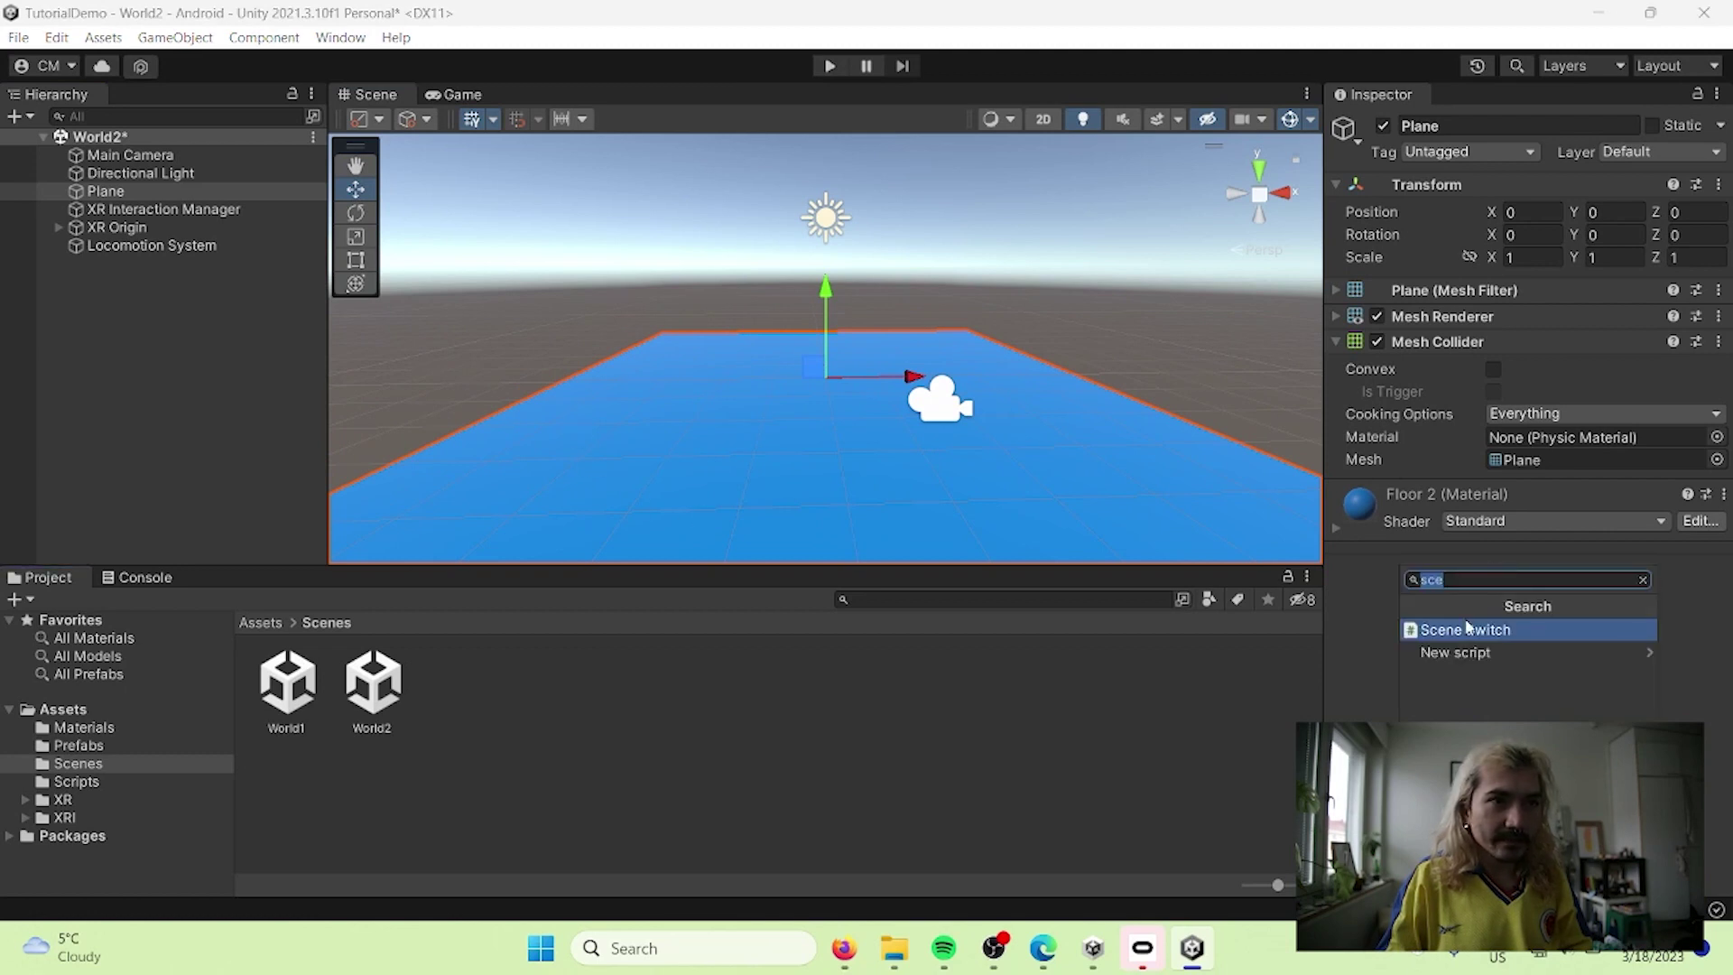
text(tele)
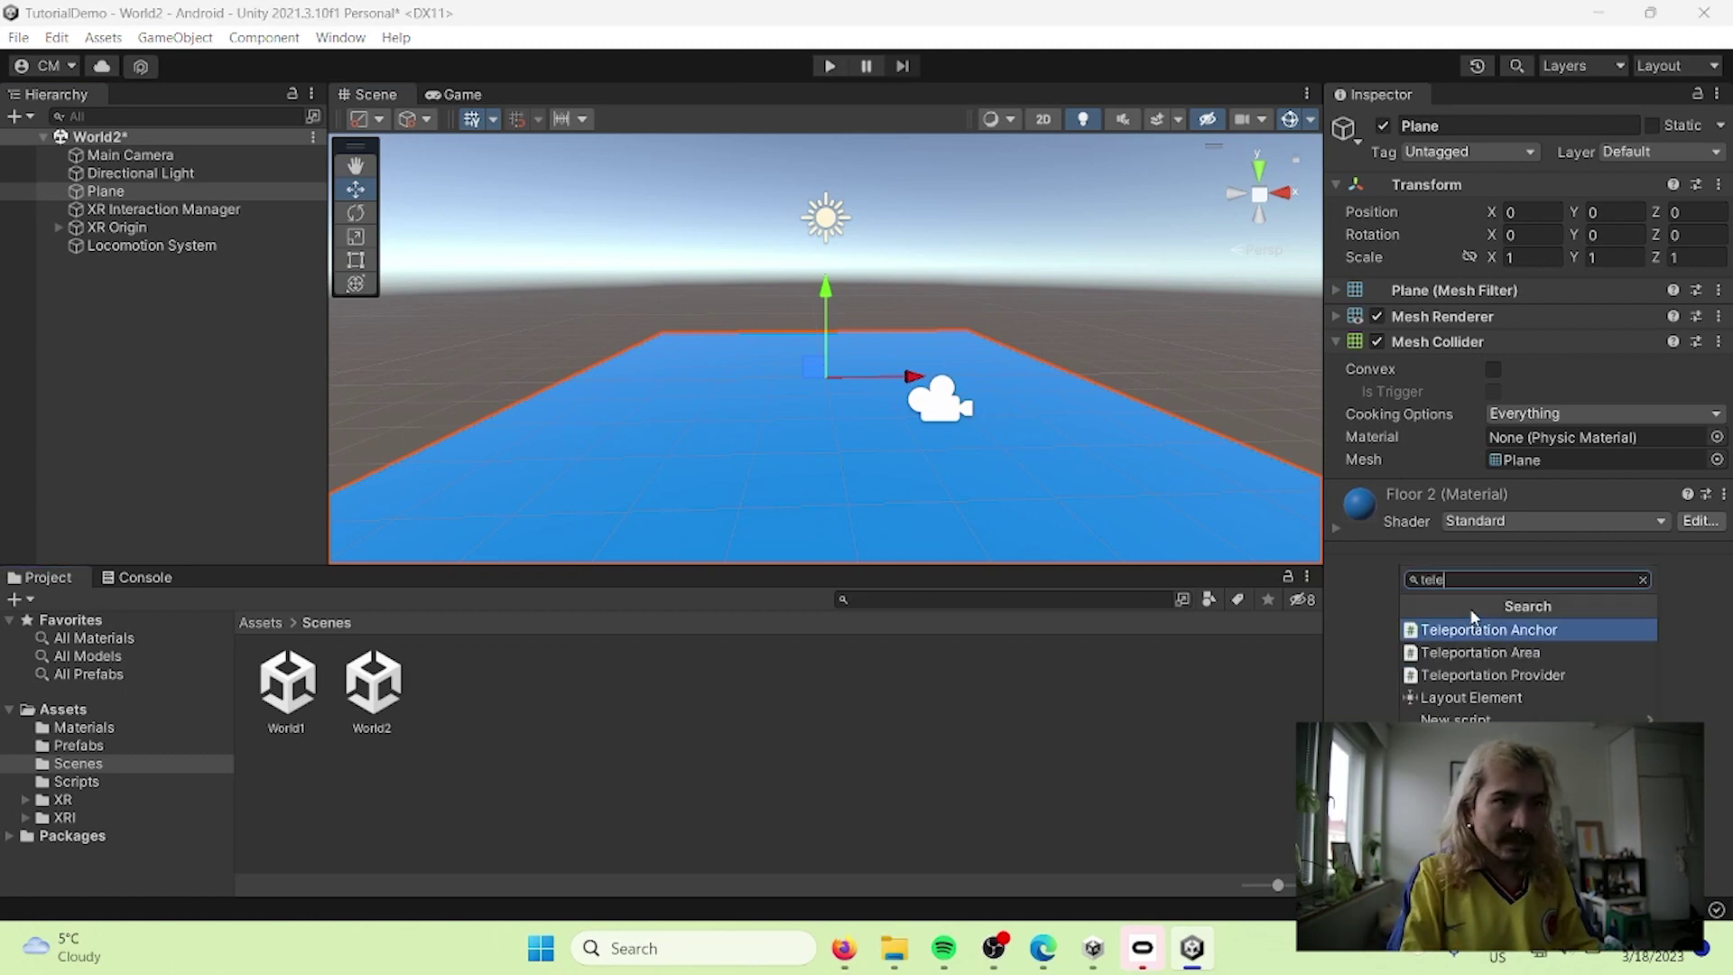
click(1516, 652)
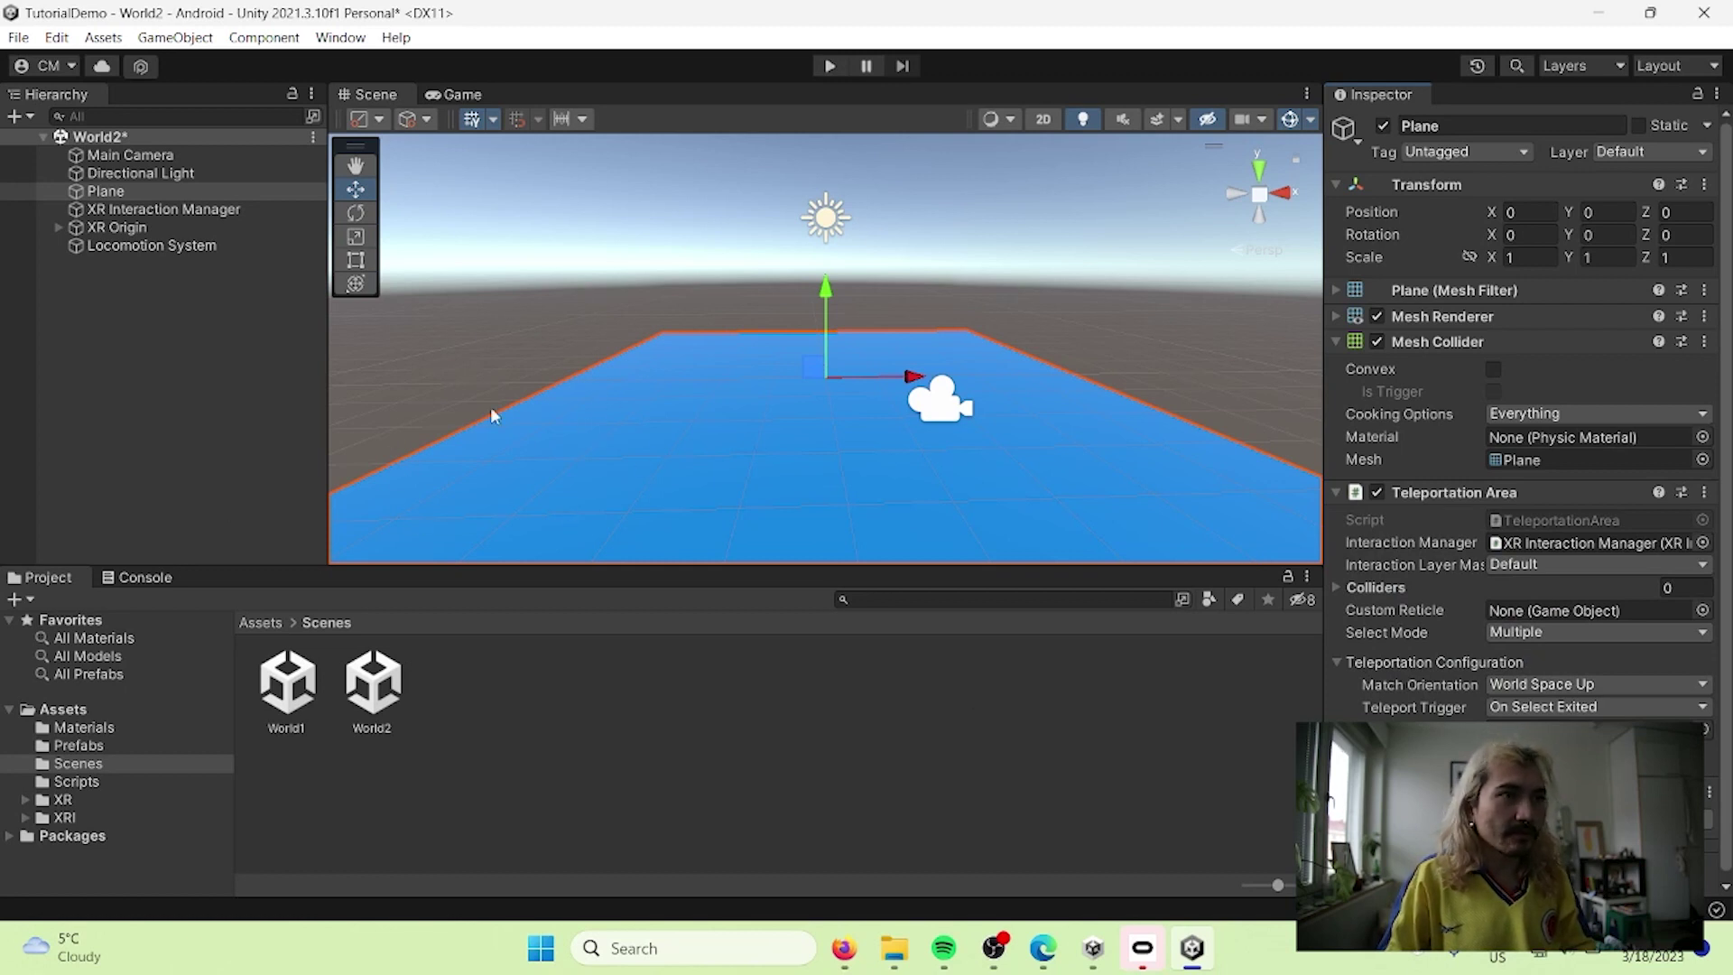
double_click(307, 695)
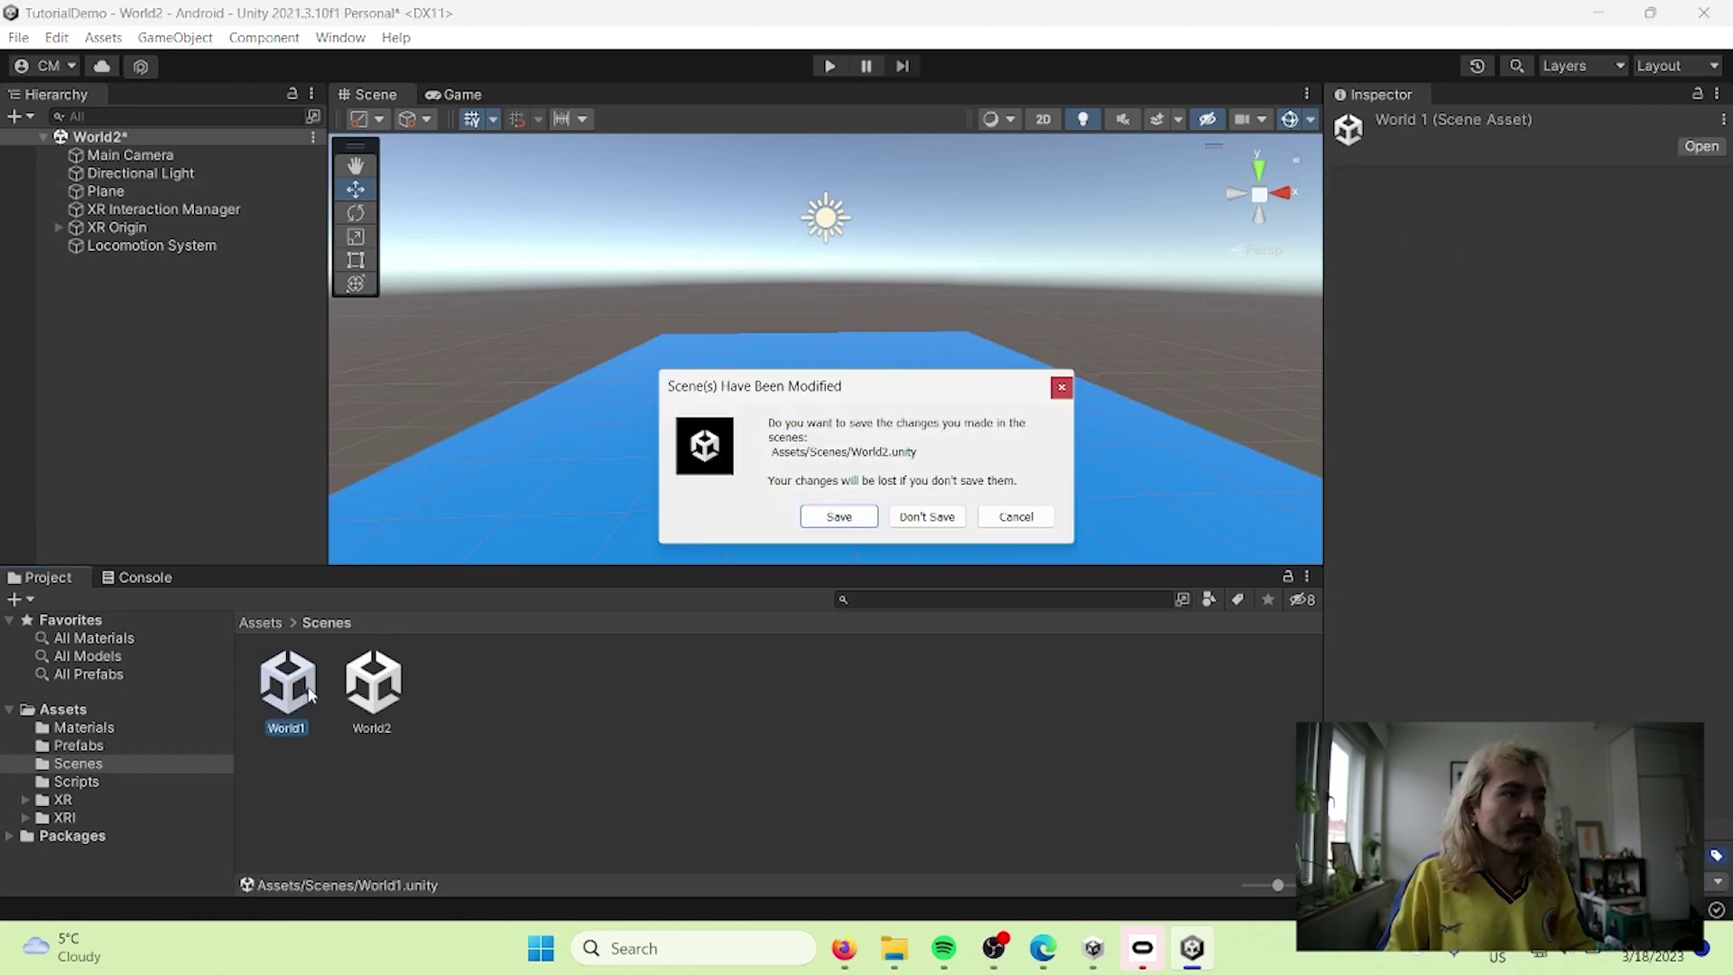
Step: Save World2, then run and stop a Play-mode test of the door transition
click(844, 518)
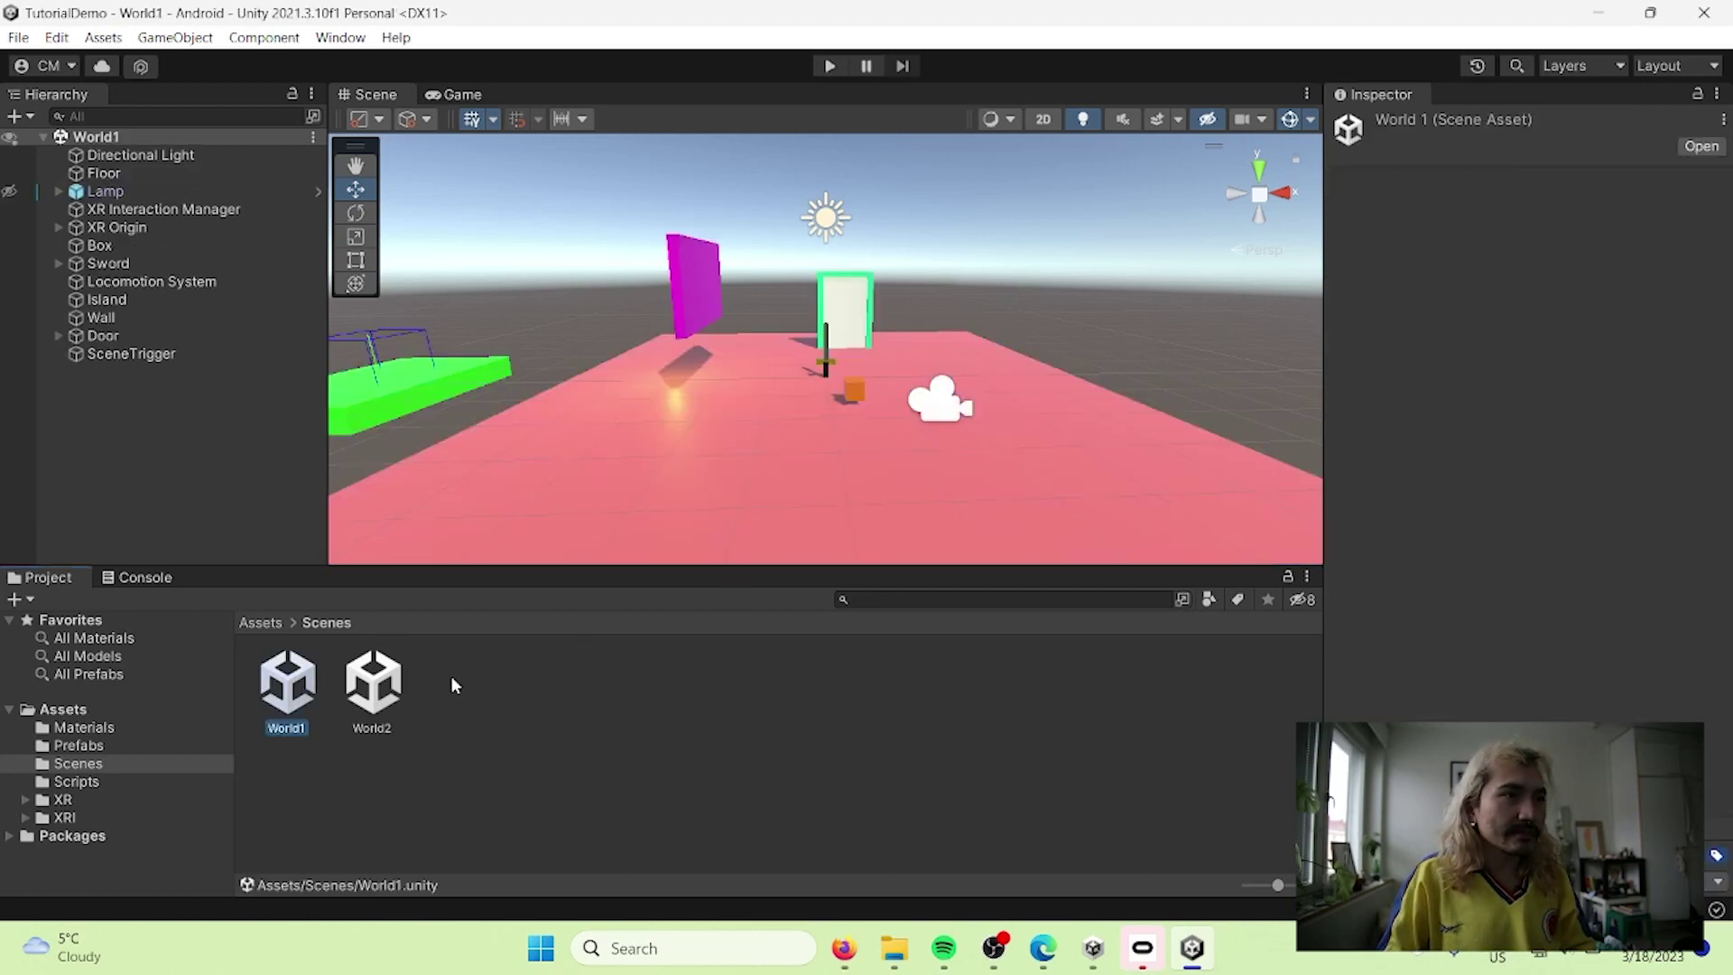
click(827, 67)
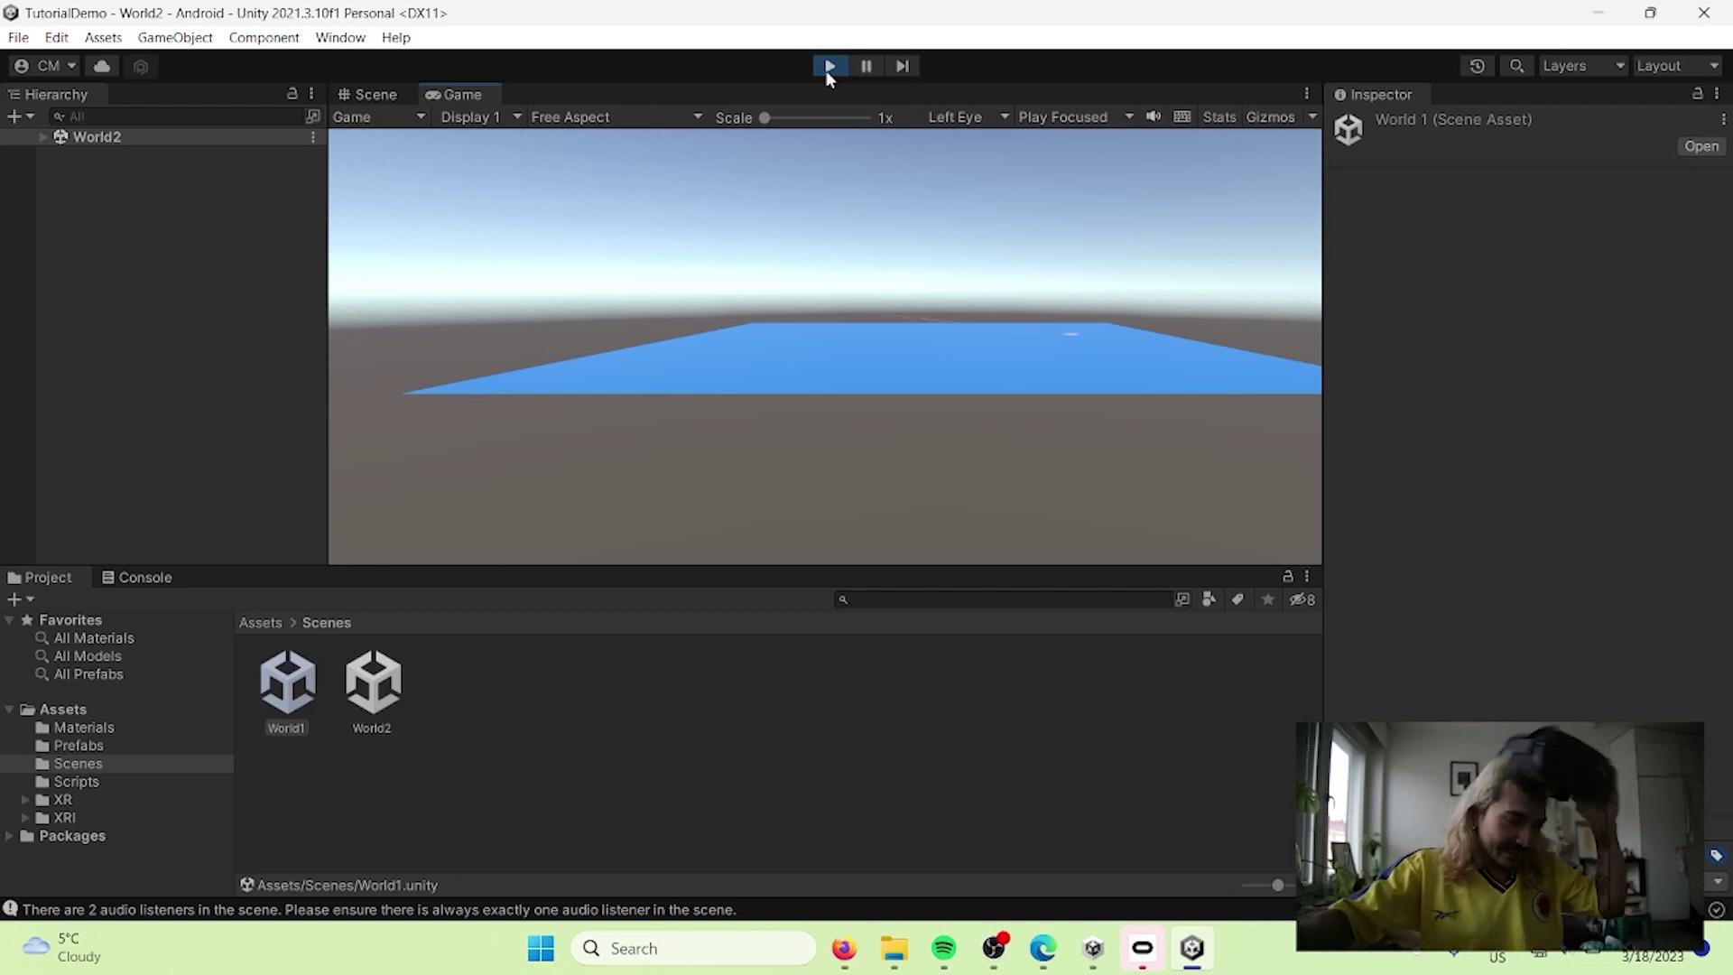
click(828, 67)
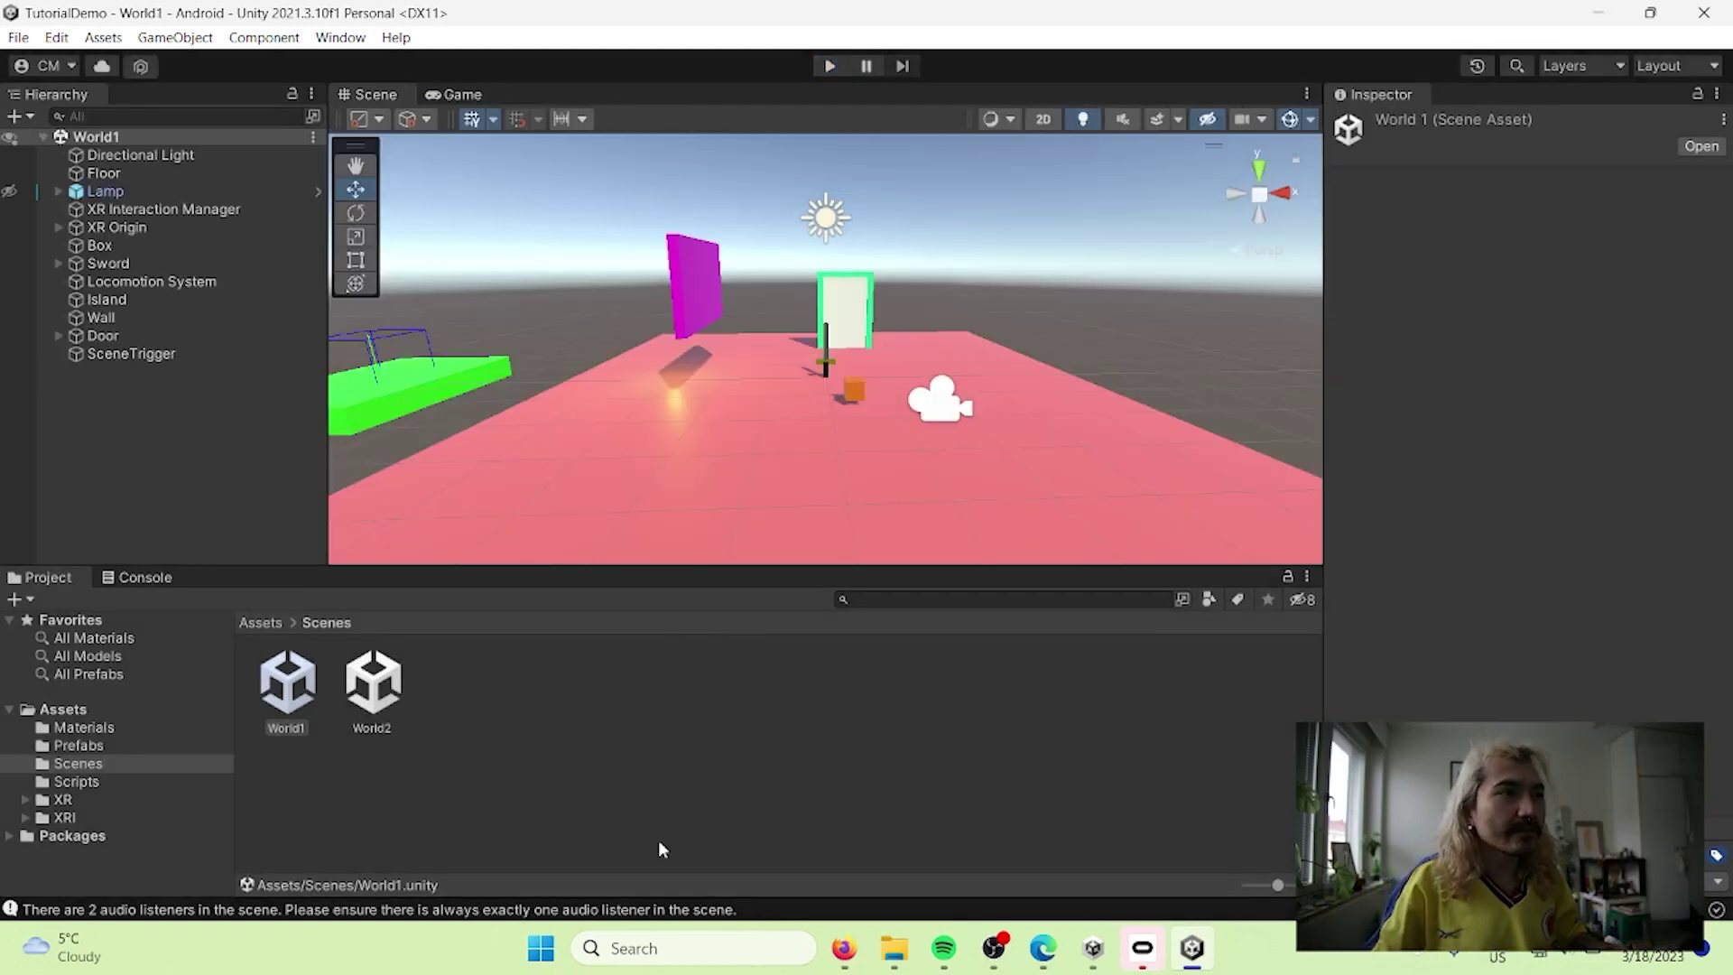
Step: Open World2 and delete its extra Main Camera
double_click(384, 691)
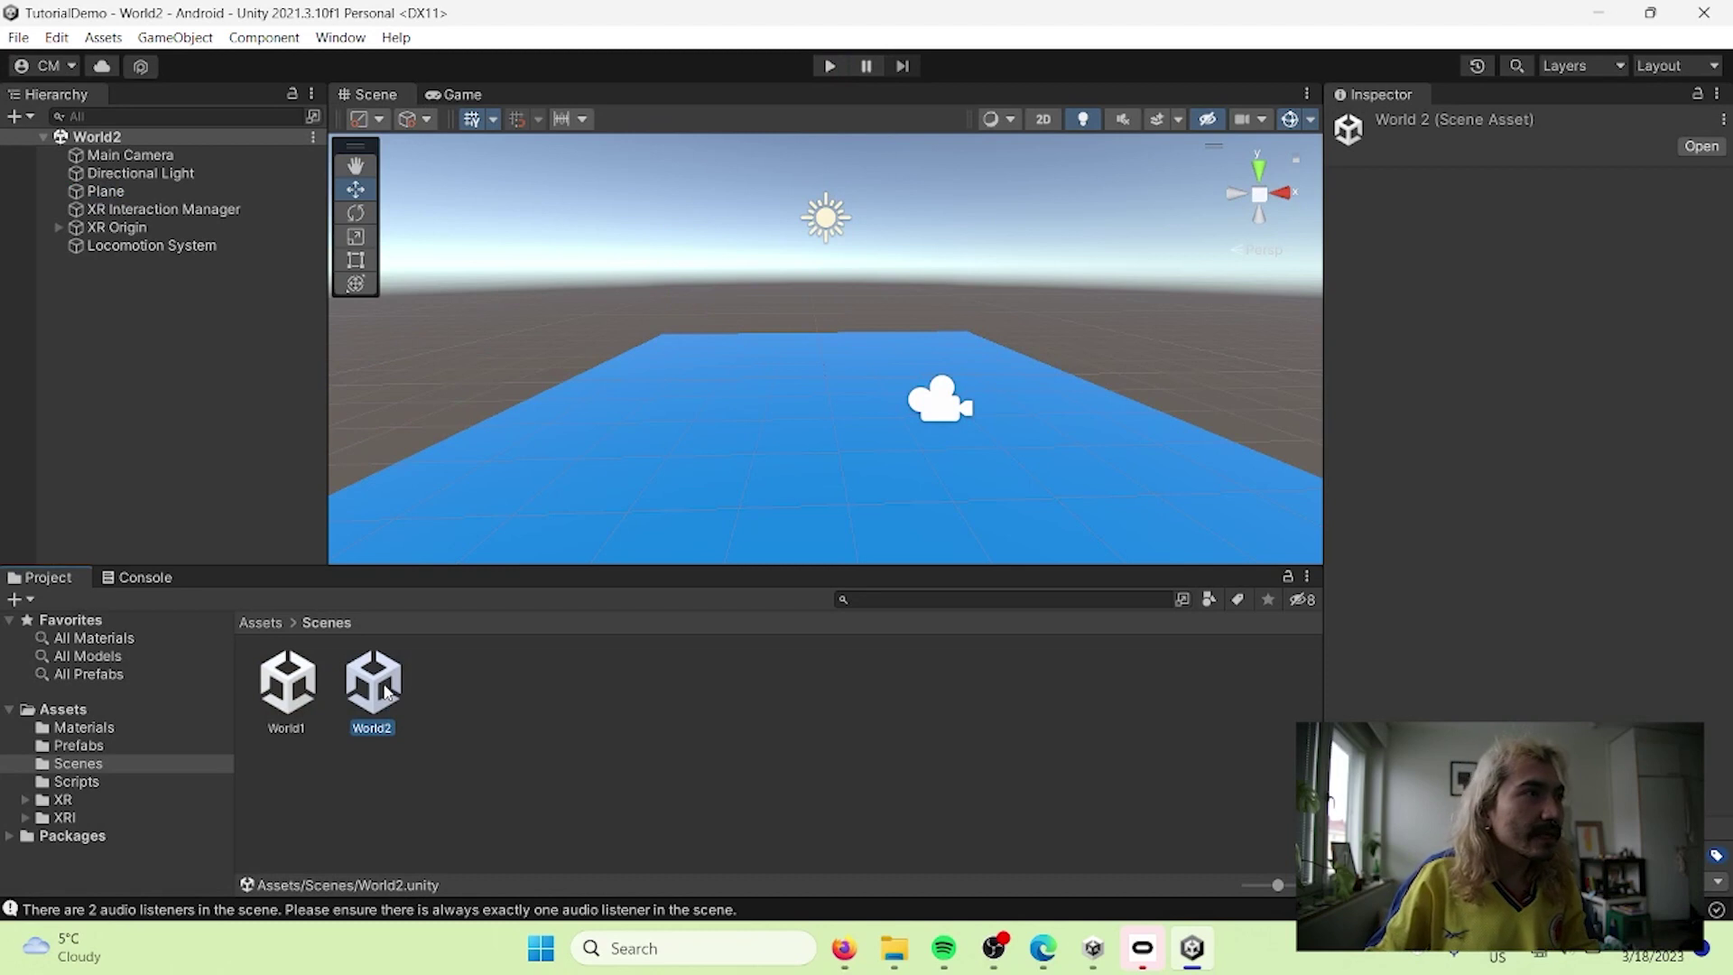
click(161, 156)
right_click(168, 159)
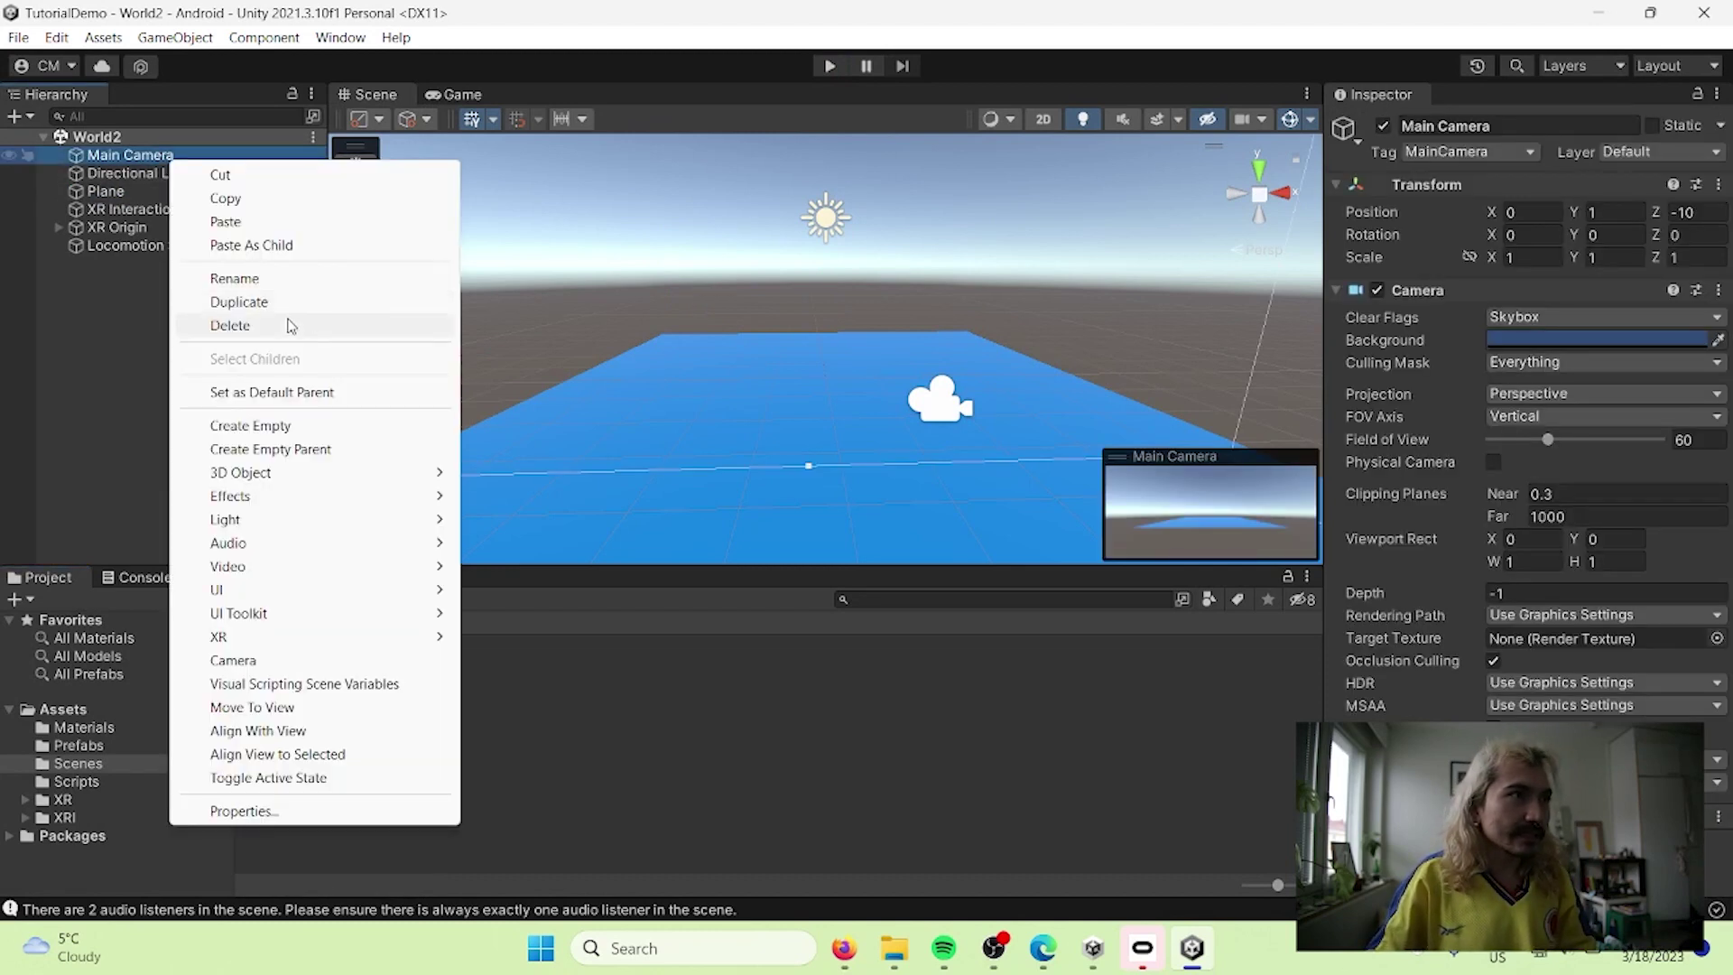
click(289, 325)
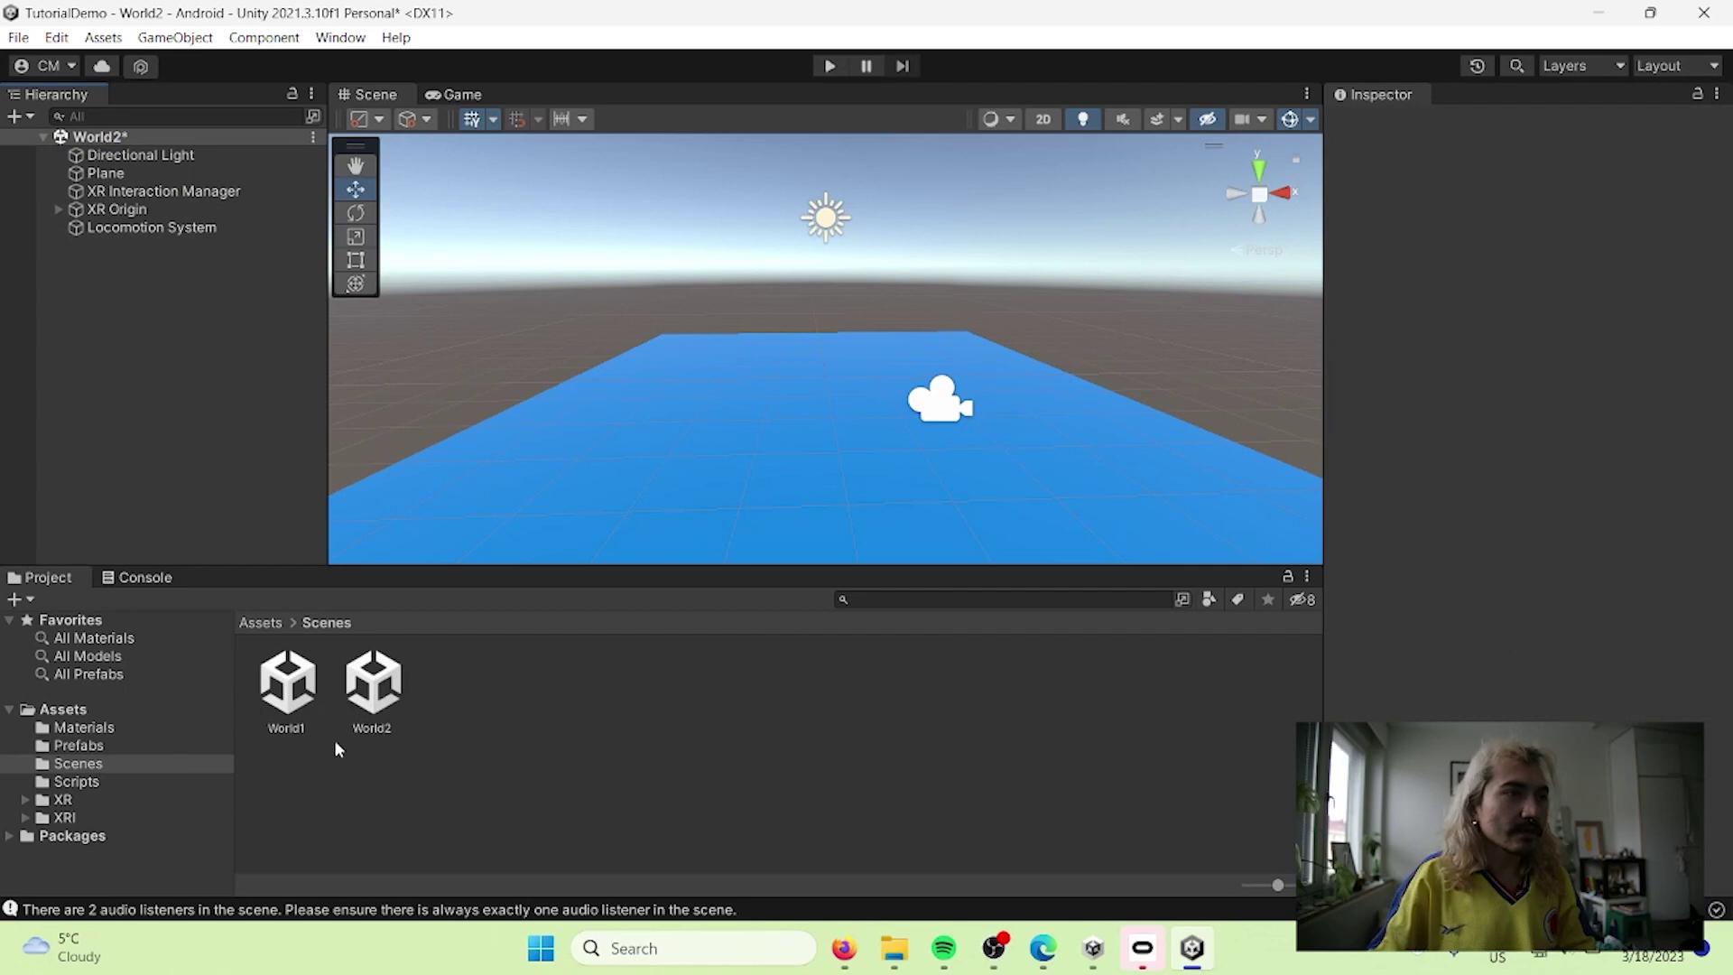
Step: Save World2, reopen World1, and start Play mode to test the door
double_click(309, 695)
click(839, 516)
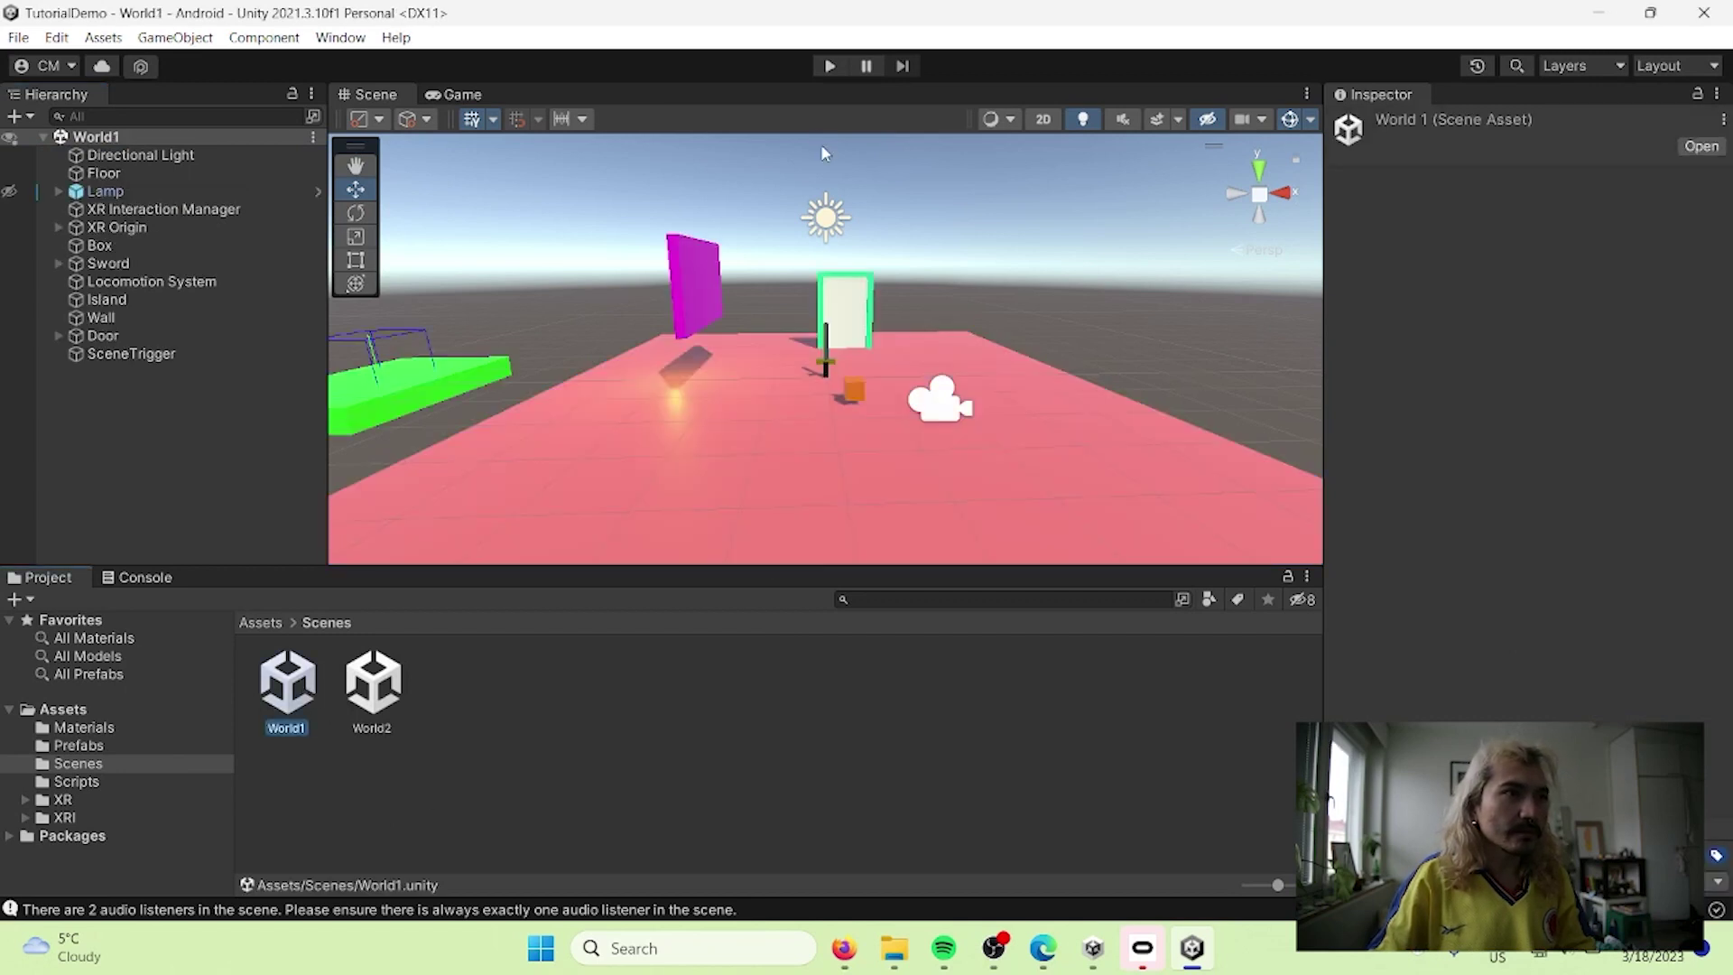
click(829, 65)
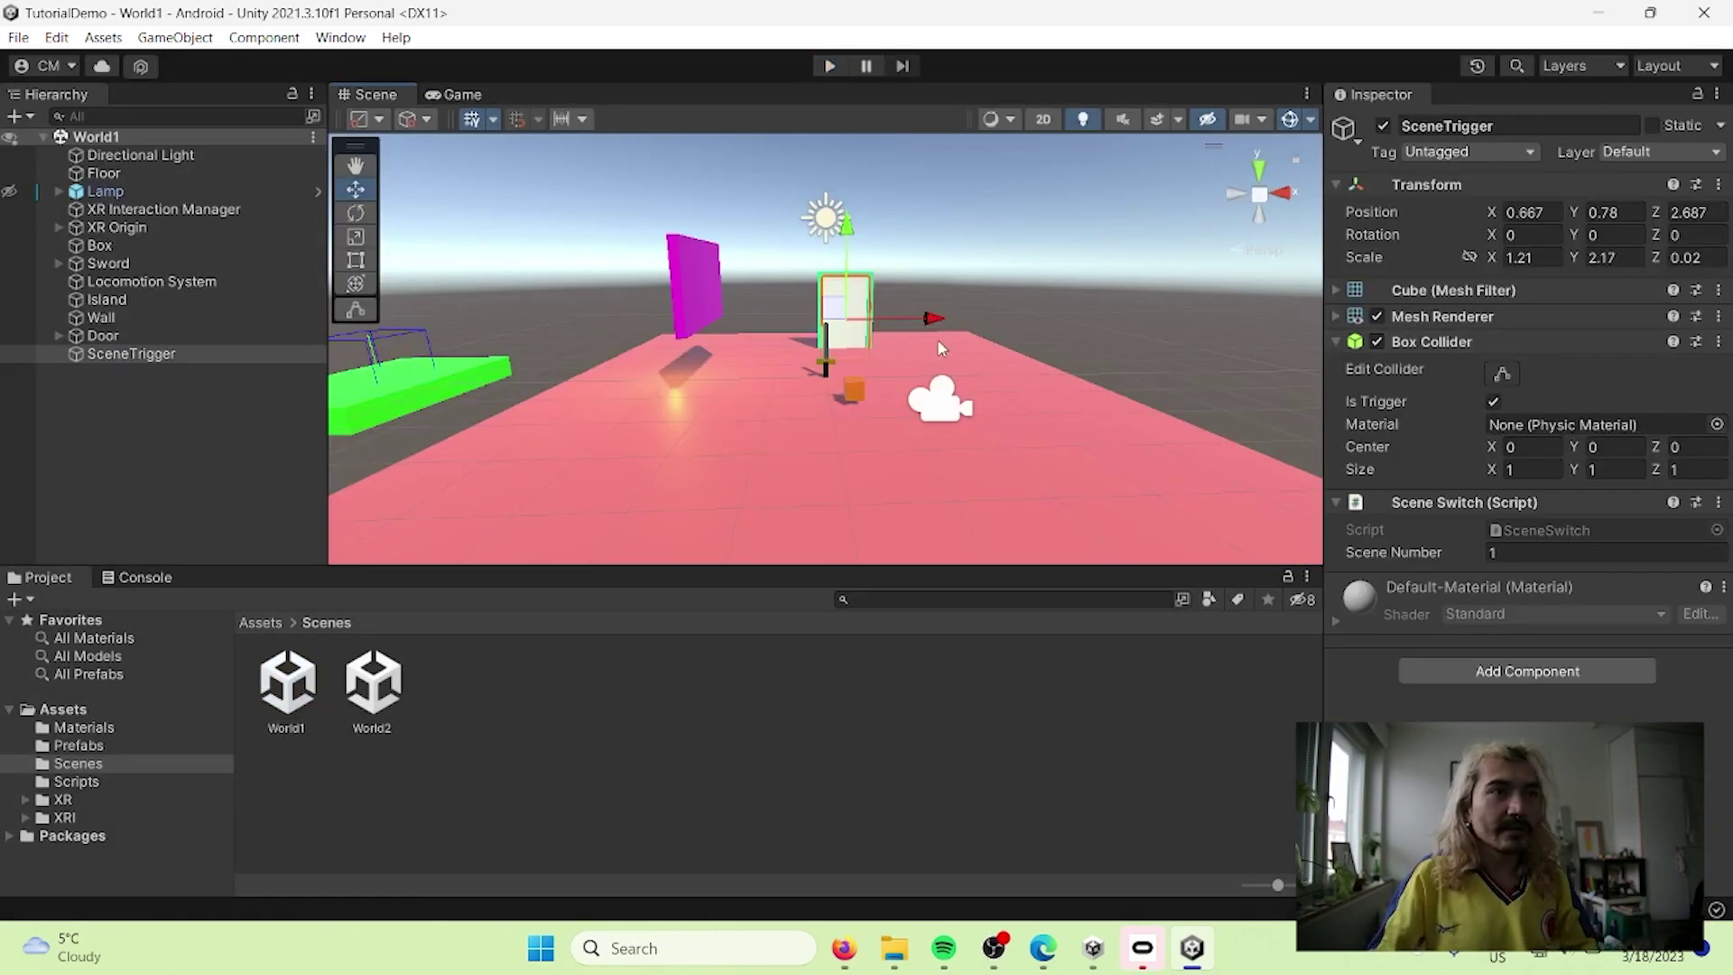
Step: Turn off SceneTrigger's Mesh Renderer so the doorway looks empty, then play-test and stop
scroll(938, 338, up, 5)
scroll(790, 516, down, 4)
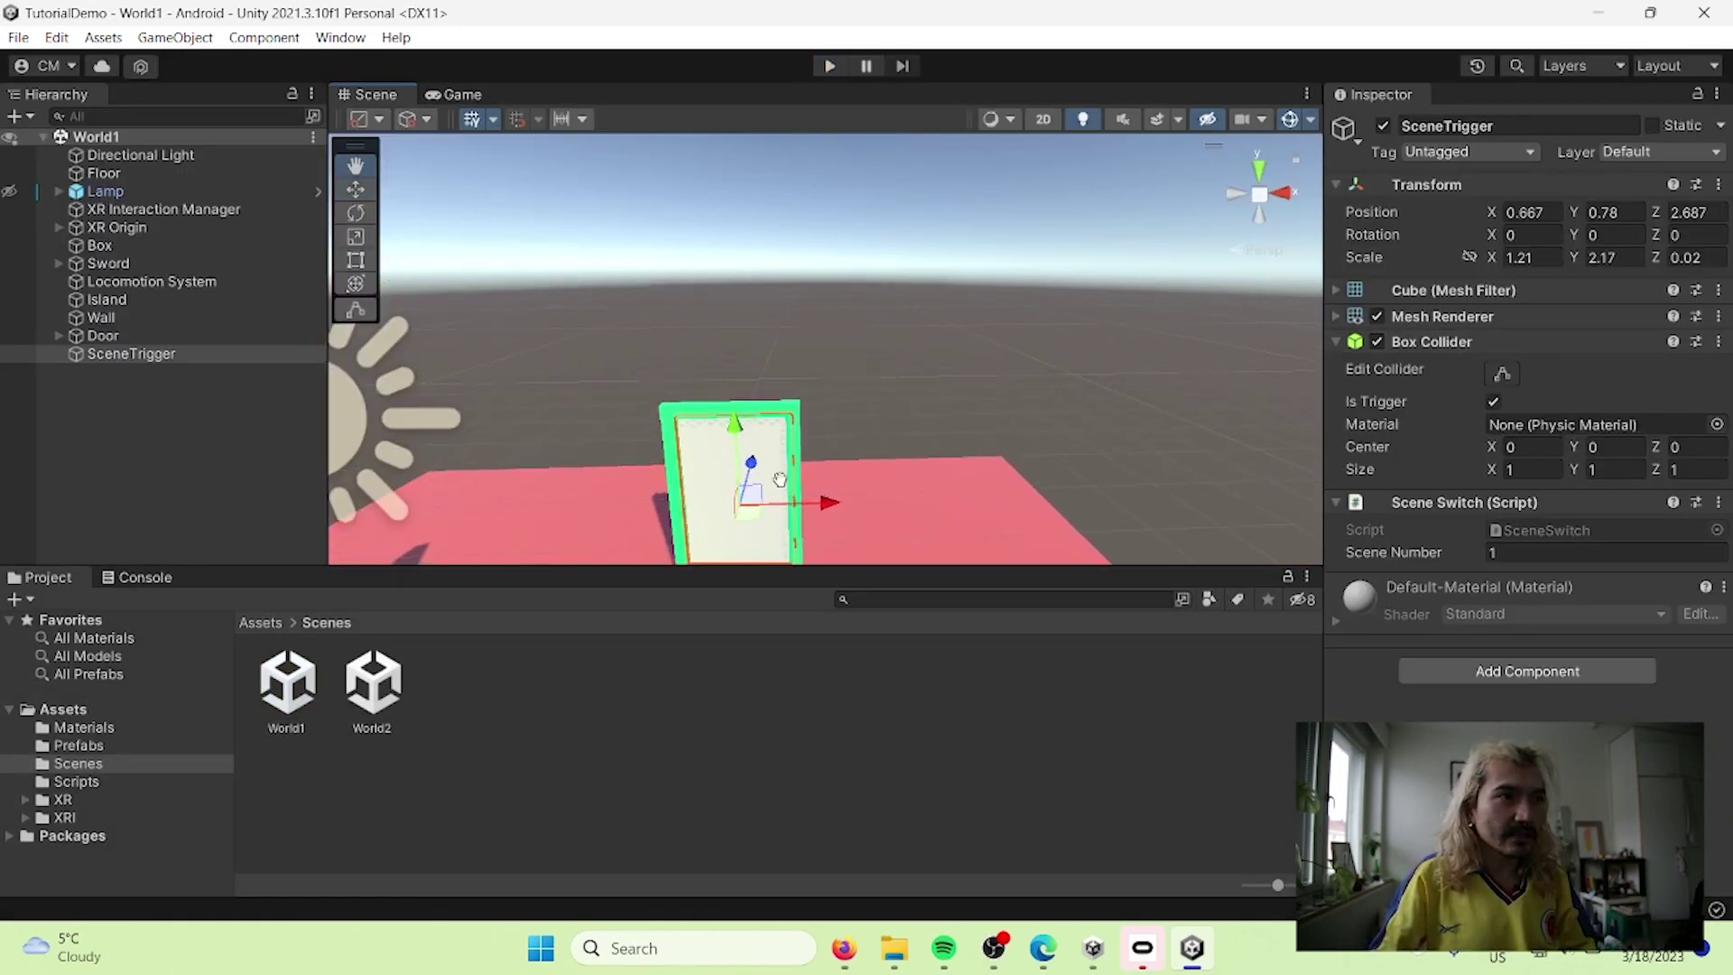
click(1376, 316)
right_drag(941, 432, 917, 436)
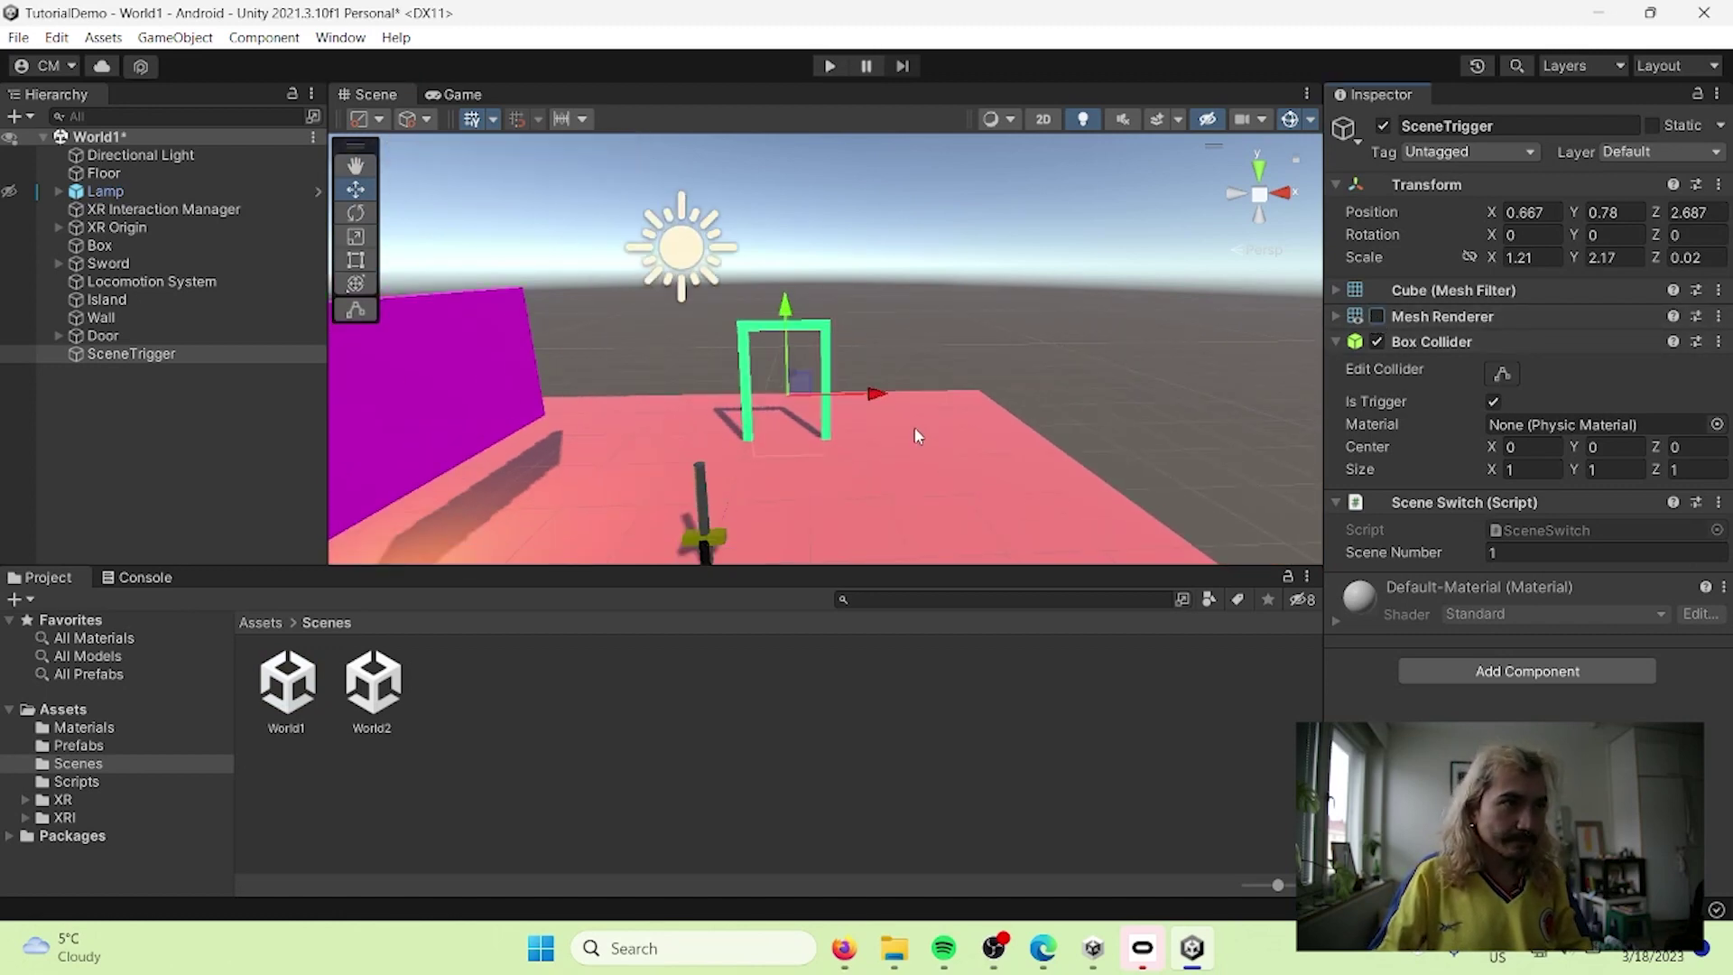
click(829, 66)
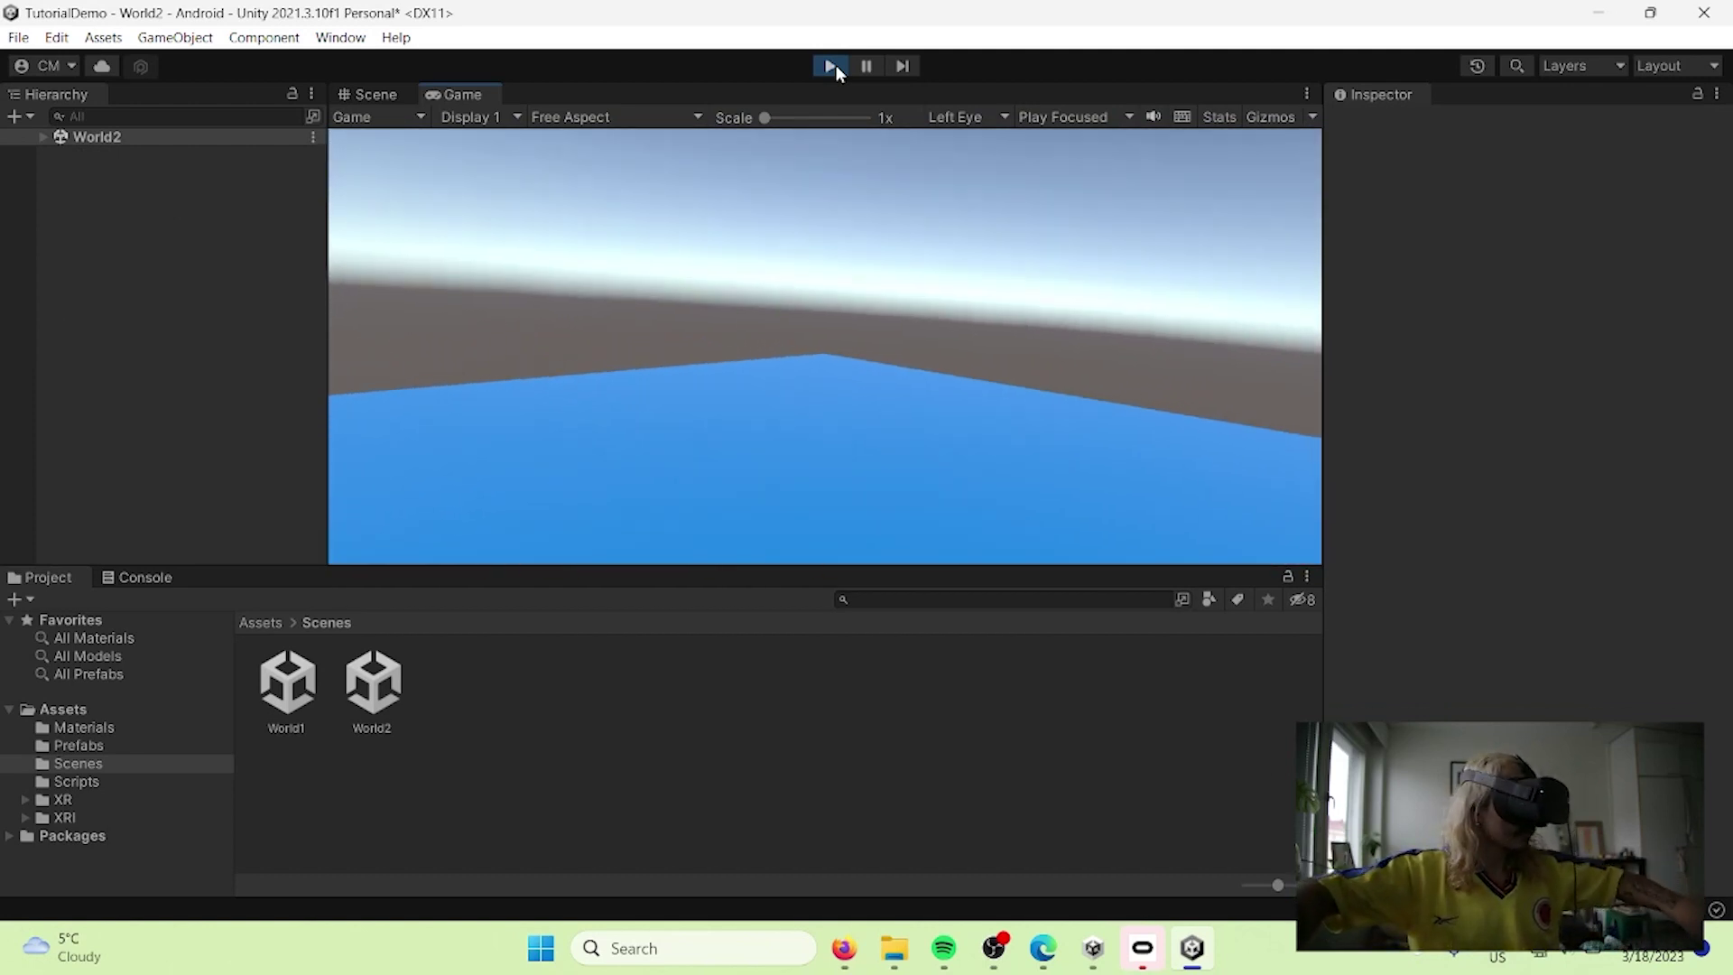
click(832, 65)
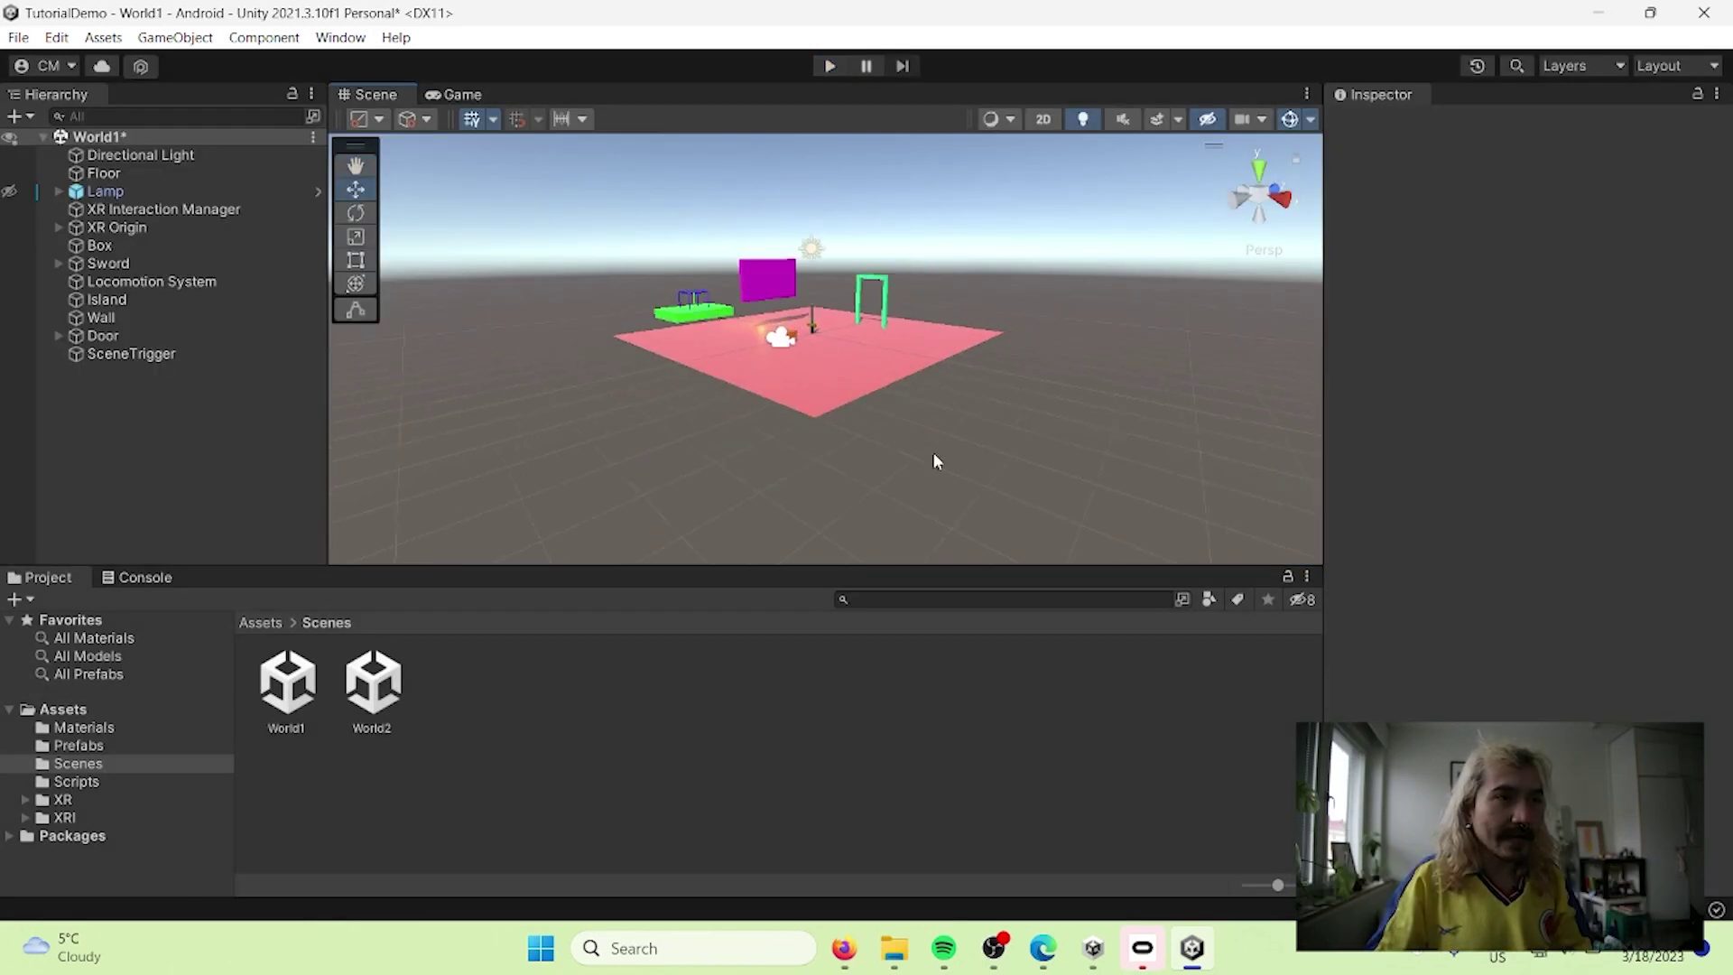
Step: Create a new cube in World1 and name it Fall
scroll(715, 363, up, 3)
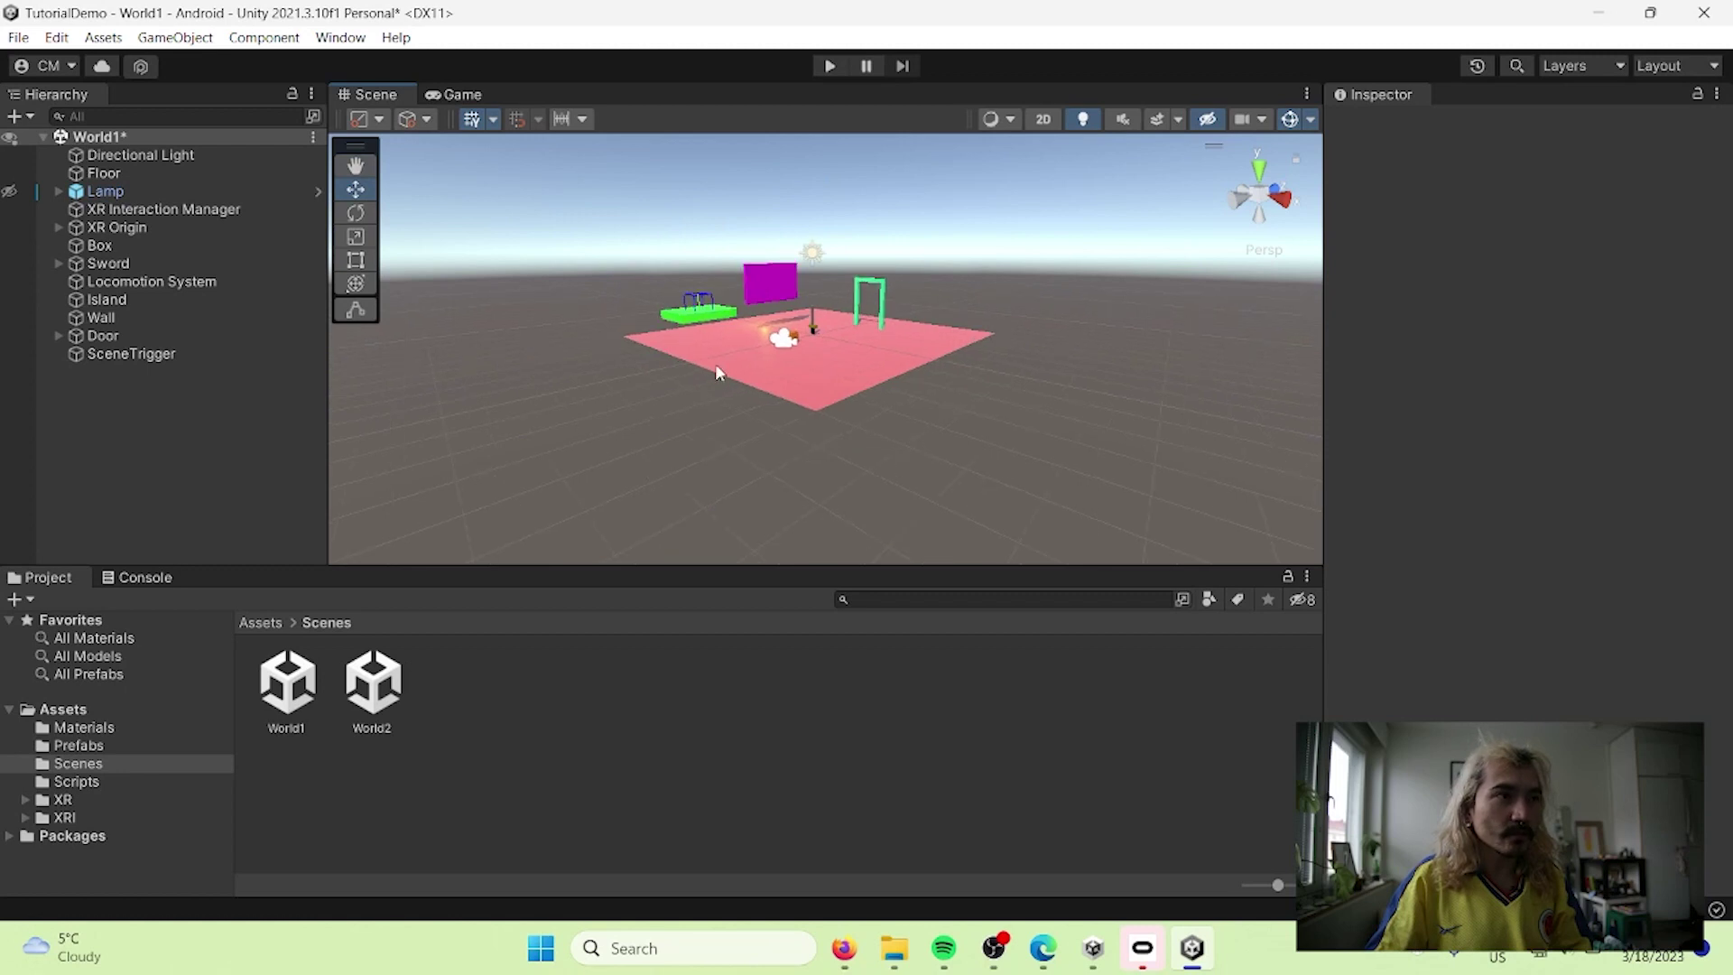
scroll(599, 370, down, 3)
middle_drag(599, 370, 877, 334)
right_click(157, 408)
mouse_move(262, 694)
click(547, 406)
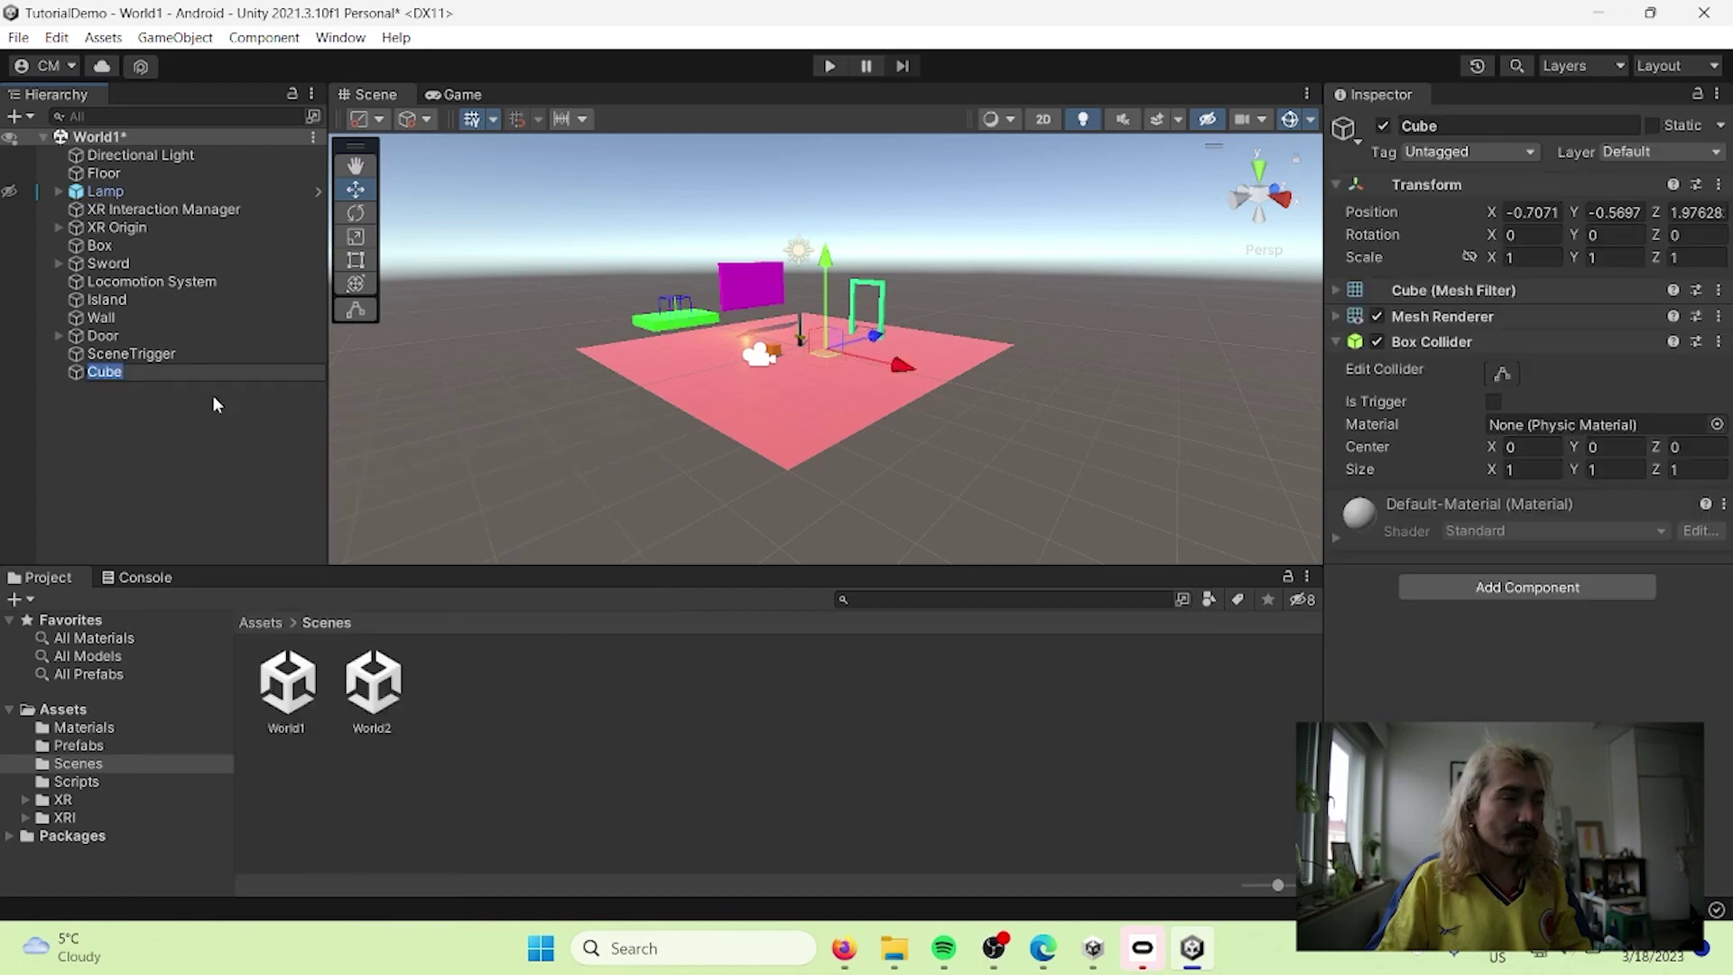
text(Fall)
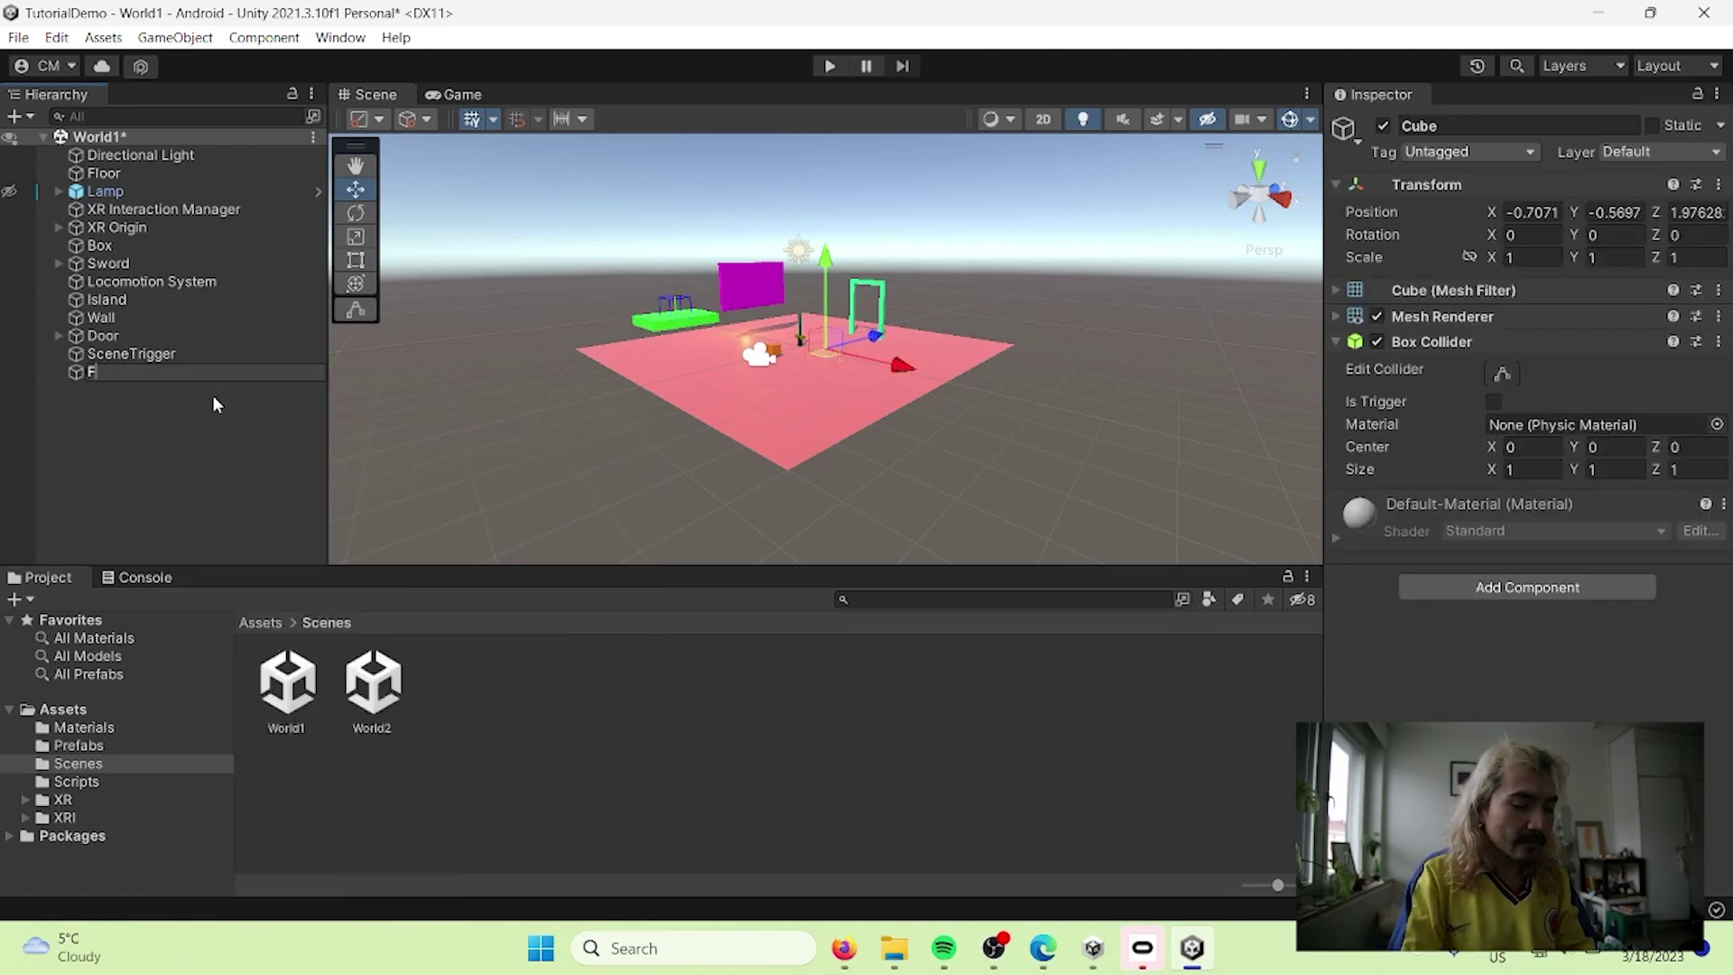
key(Return)
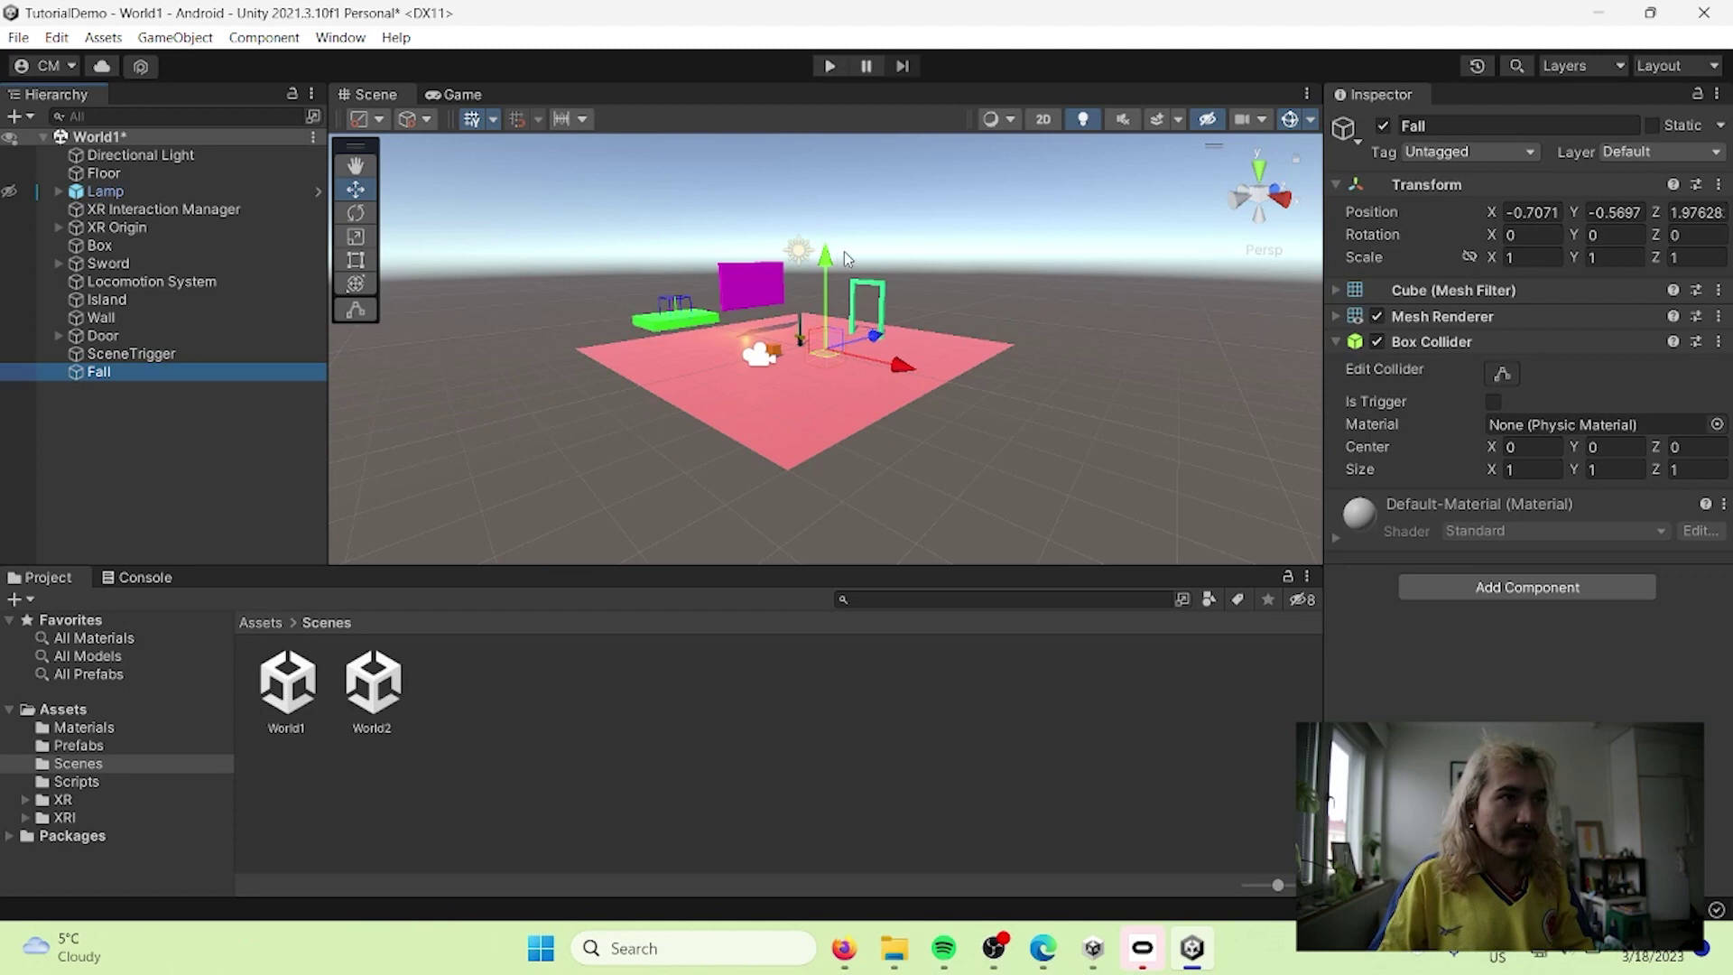
Step: Lower Fall to Y -9.7, scale it to 67.5 x 1.19 x 73.4, and hide its mesh
drag(830, 263, 828, 412)
middle_drag(891, 485, 895, 436)
drag(828, 380, 828, 442)
middle_drag(828, 443, 915, 464)
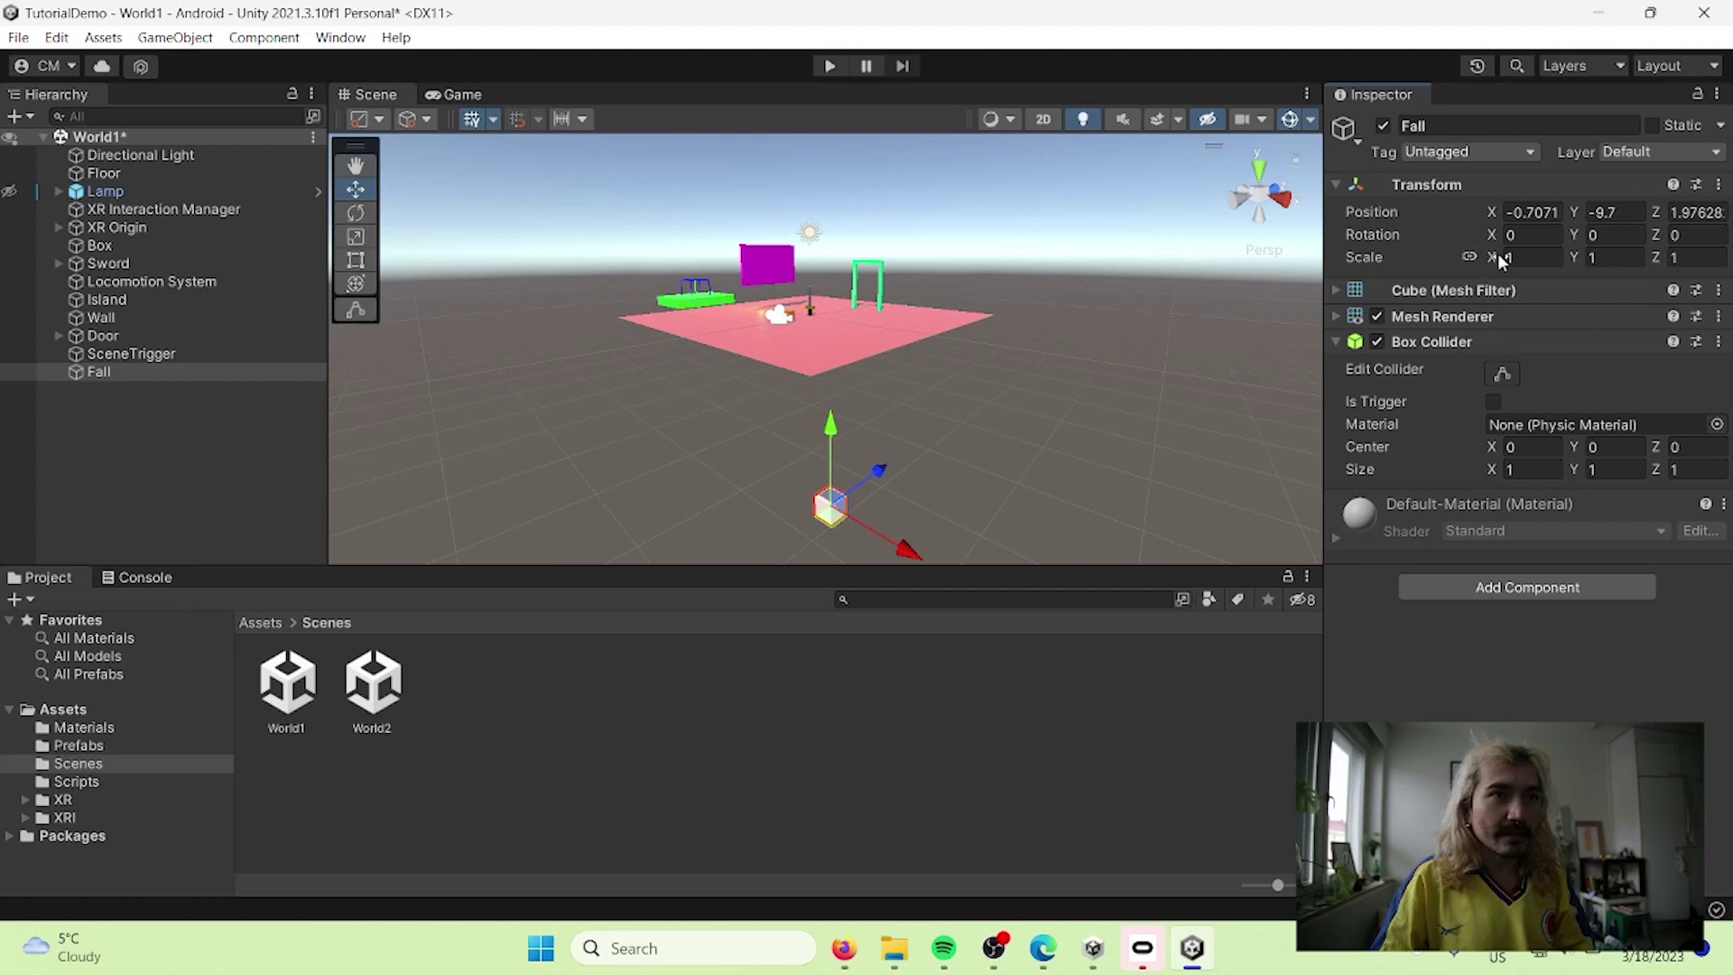
drag(1498, 253, 1676, 263)
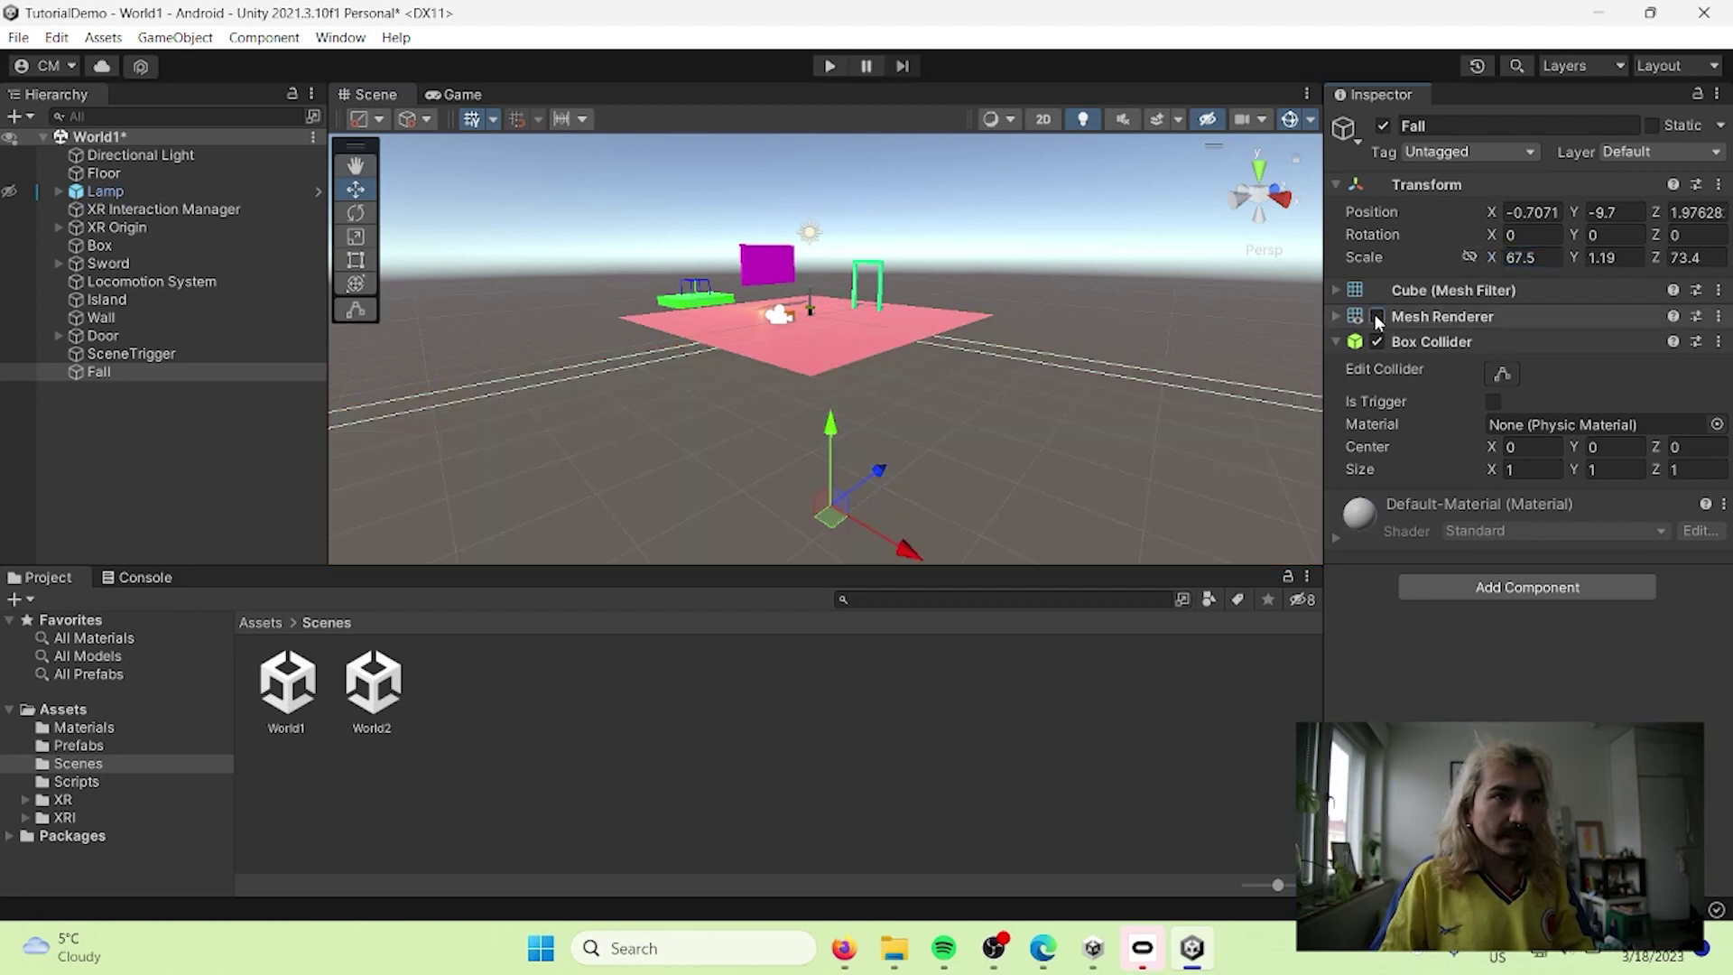
click(1376, 316)
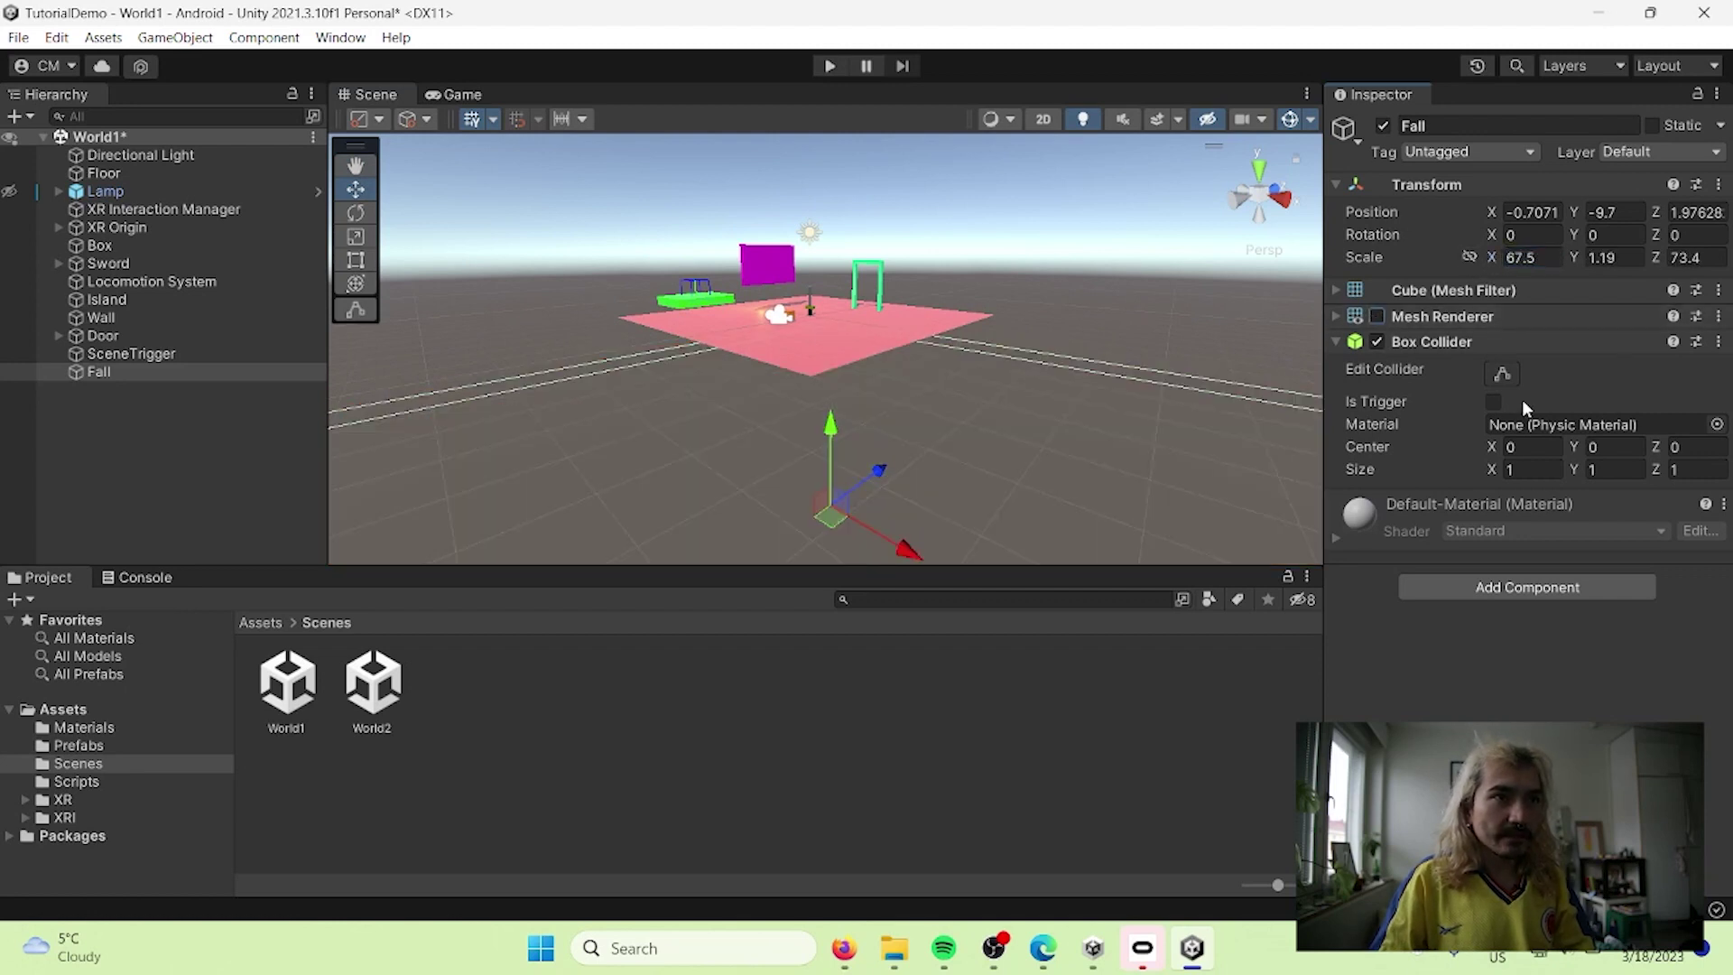
click(1536, 588)
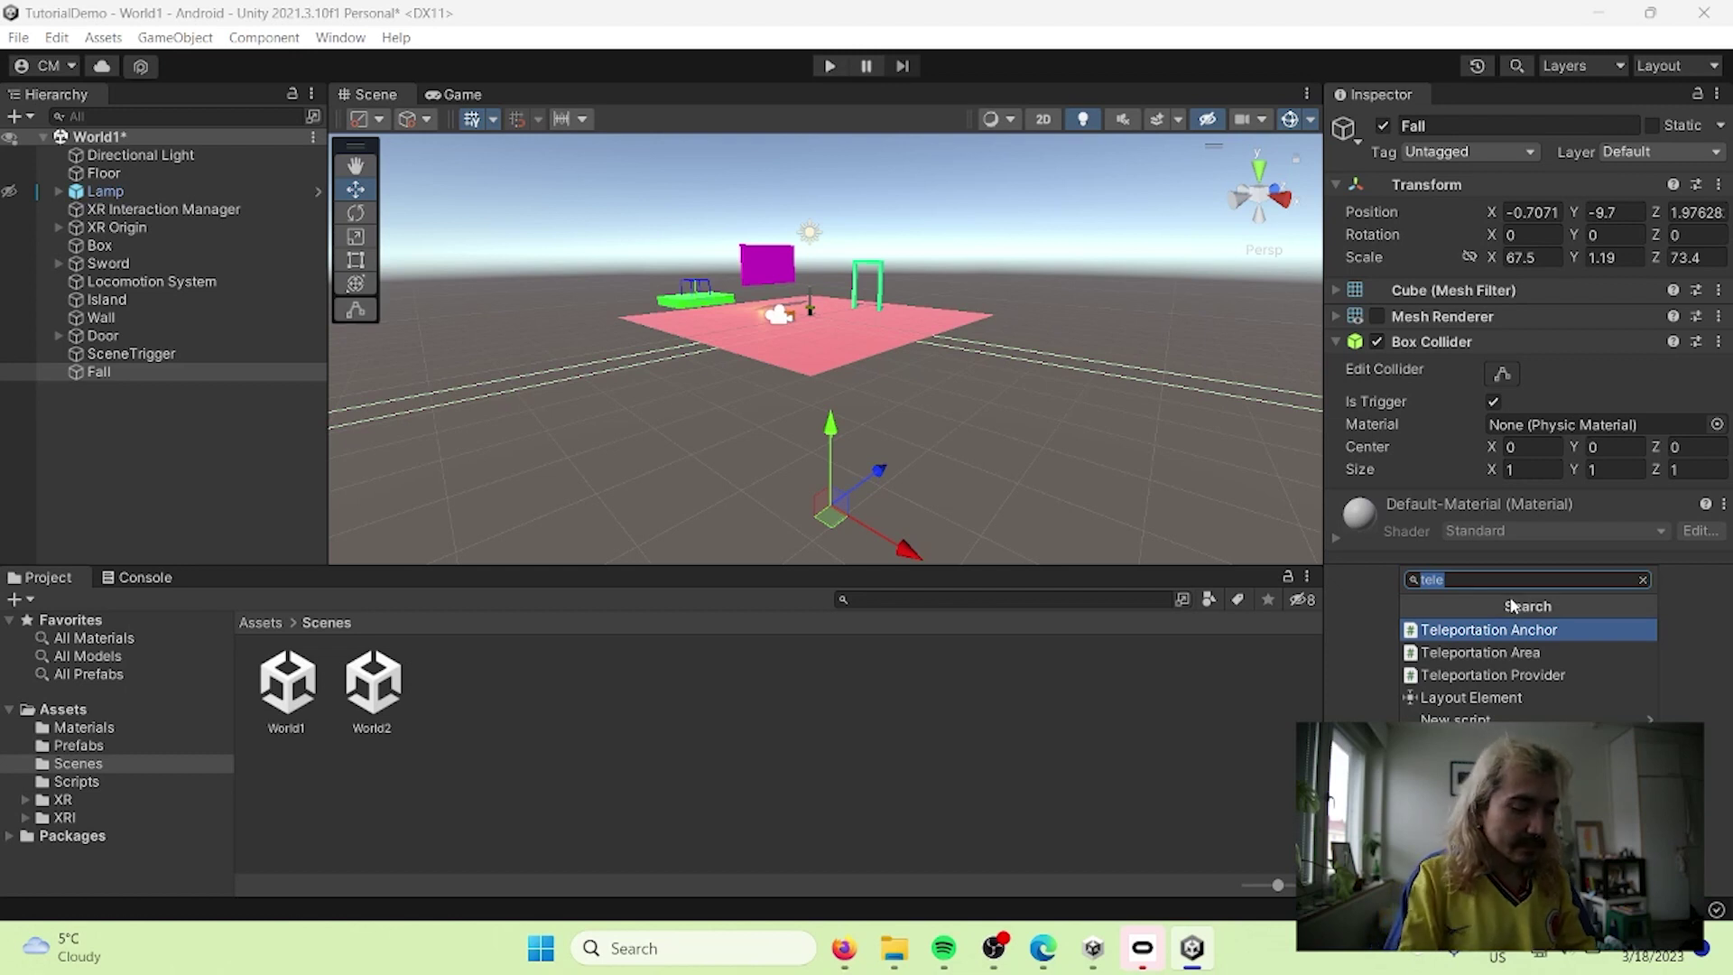
Step: Add the Scene Switch script to Fall and set its Scene Number to 0
text(scene)
key(Return)
click(1532, 558)
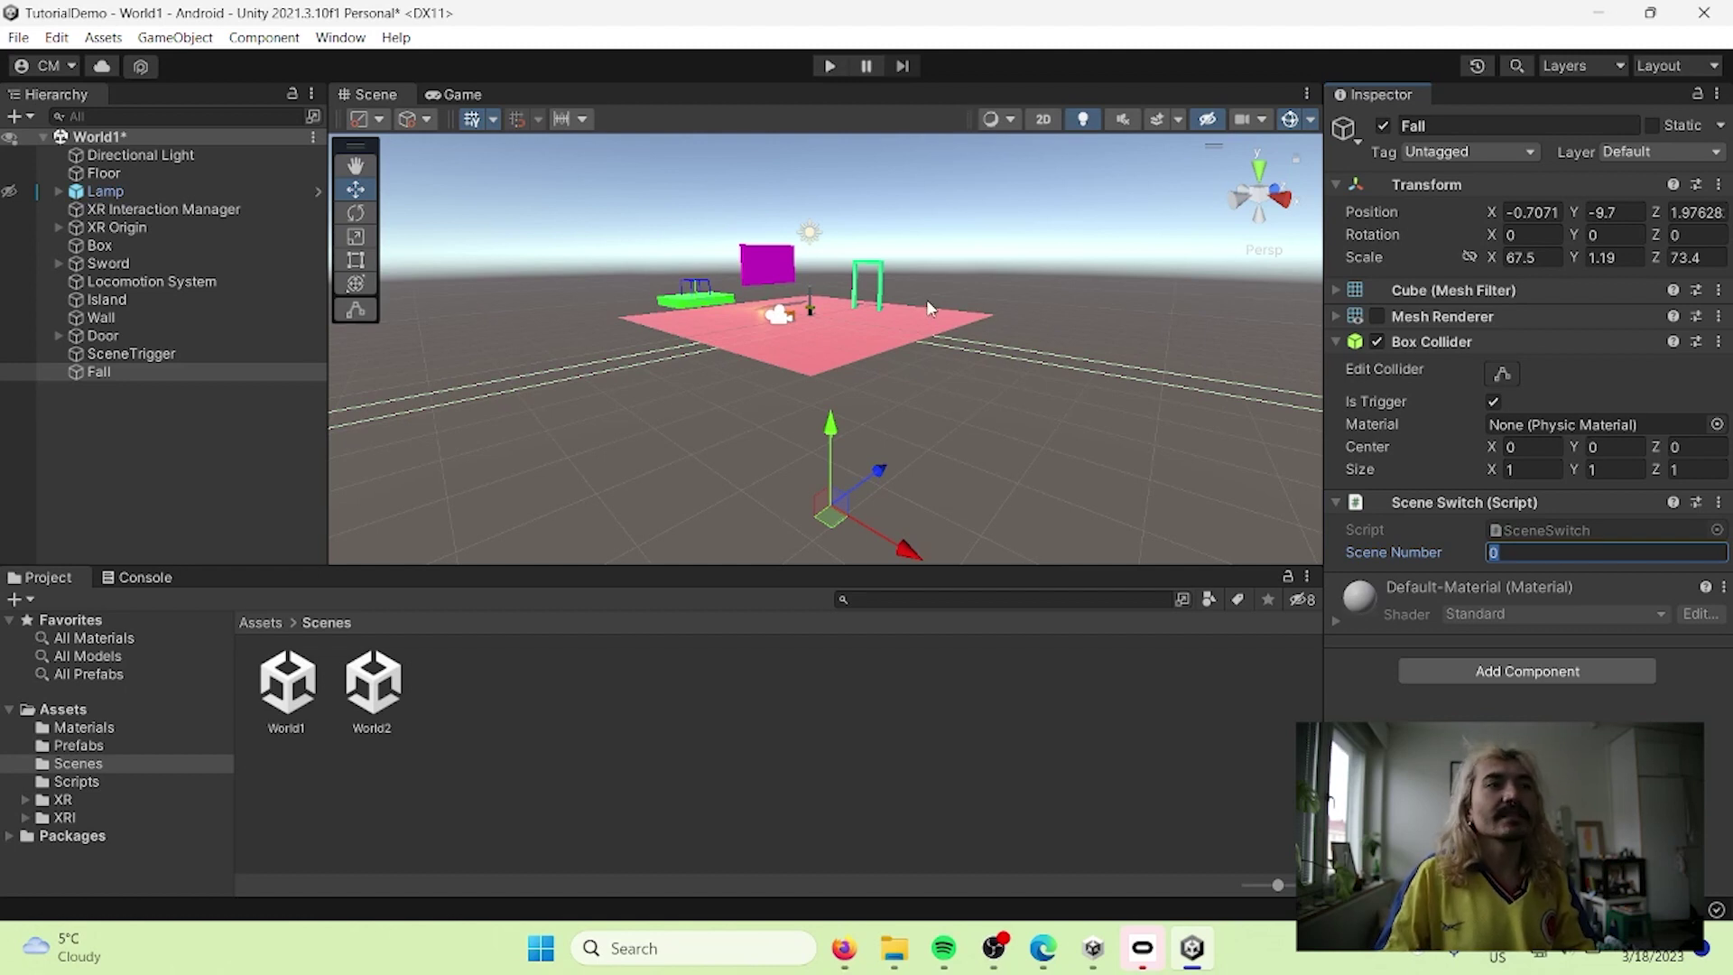
key(Return)
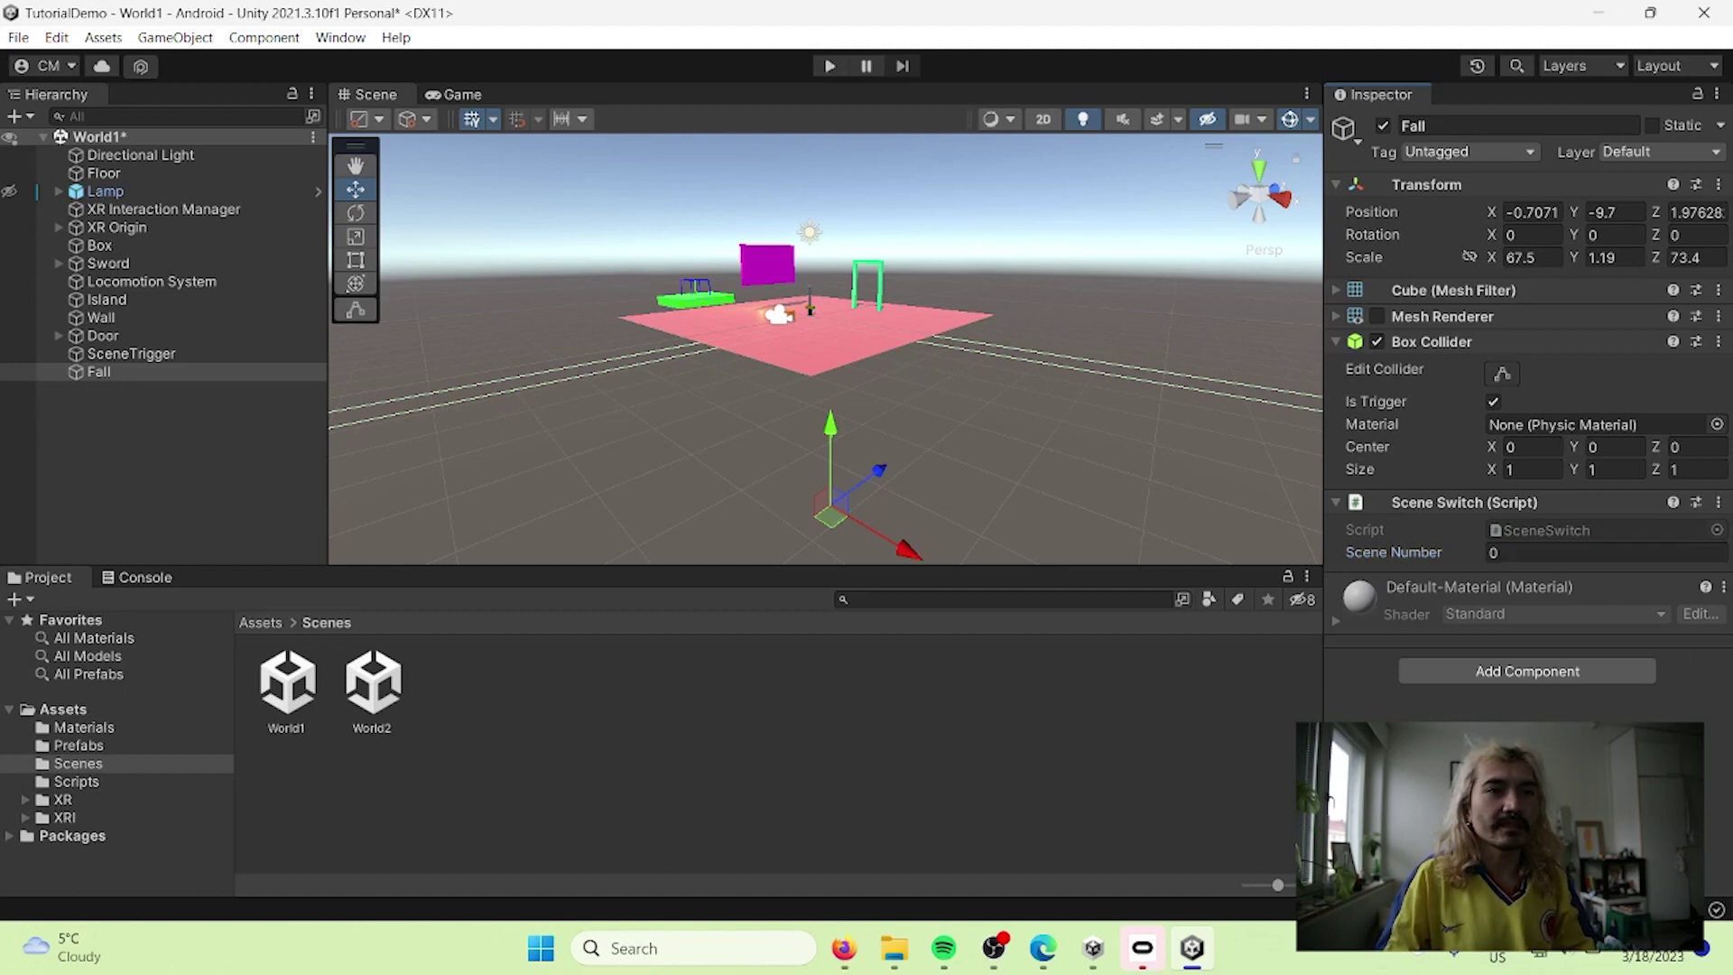
click(827, 65)
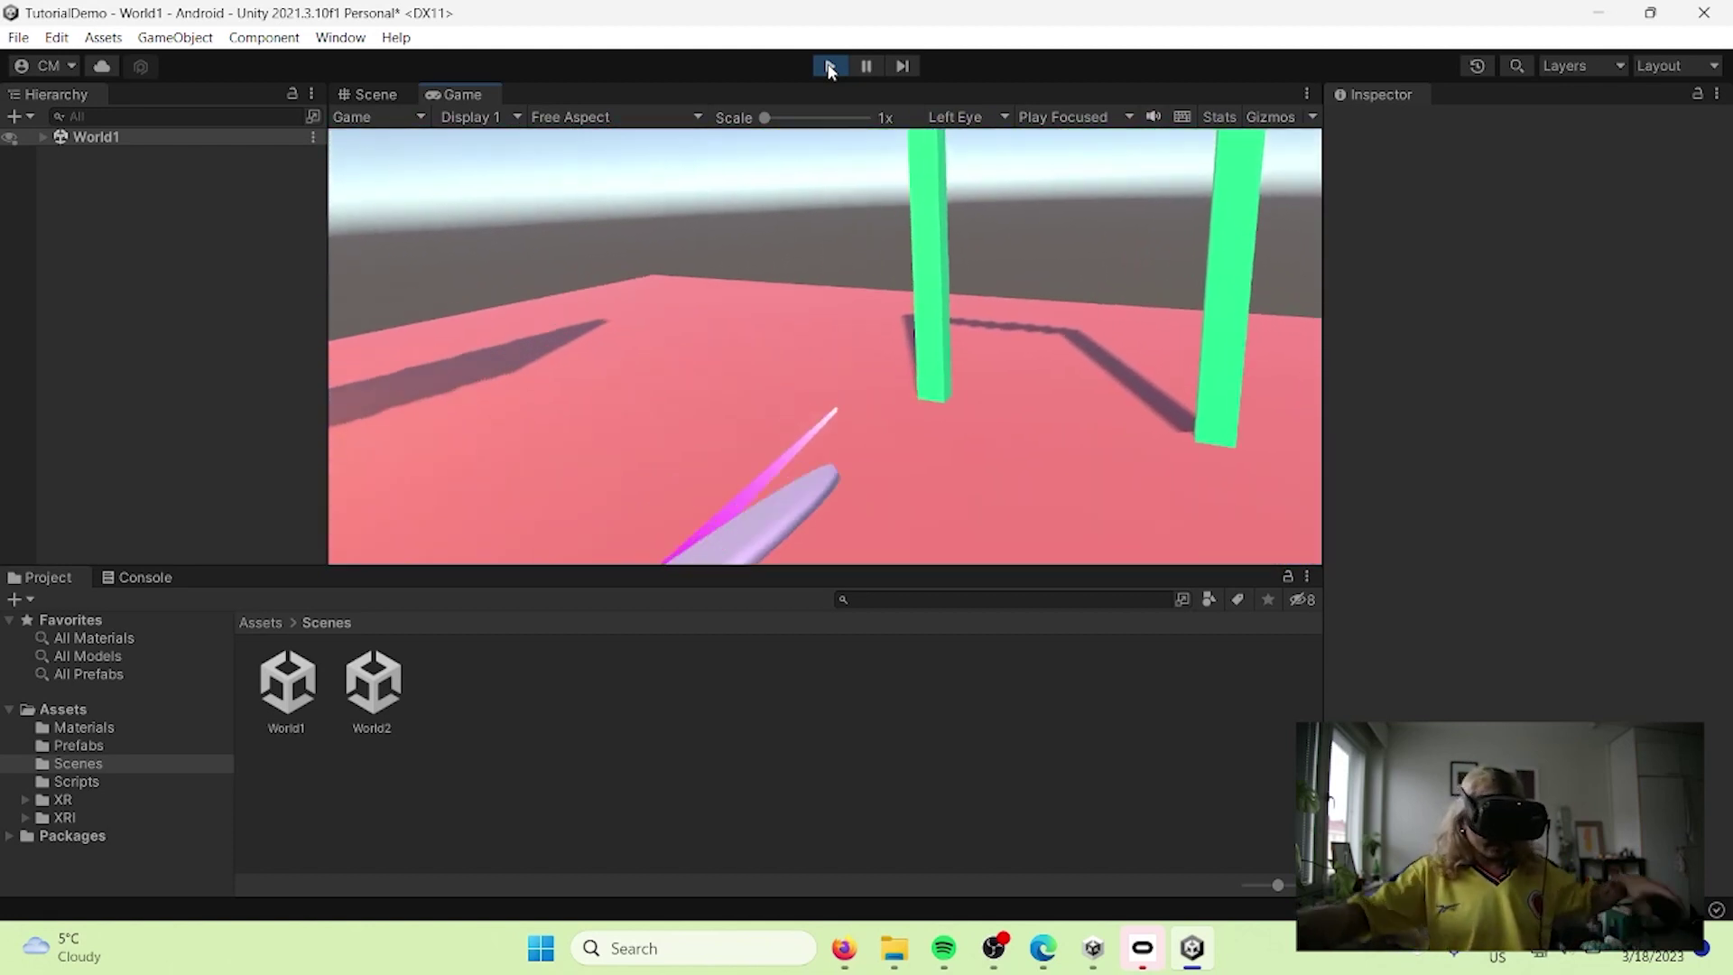
click(830, 66)
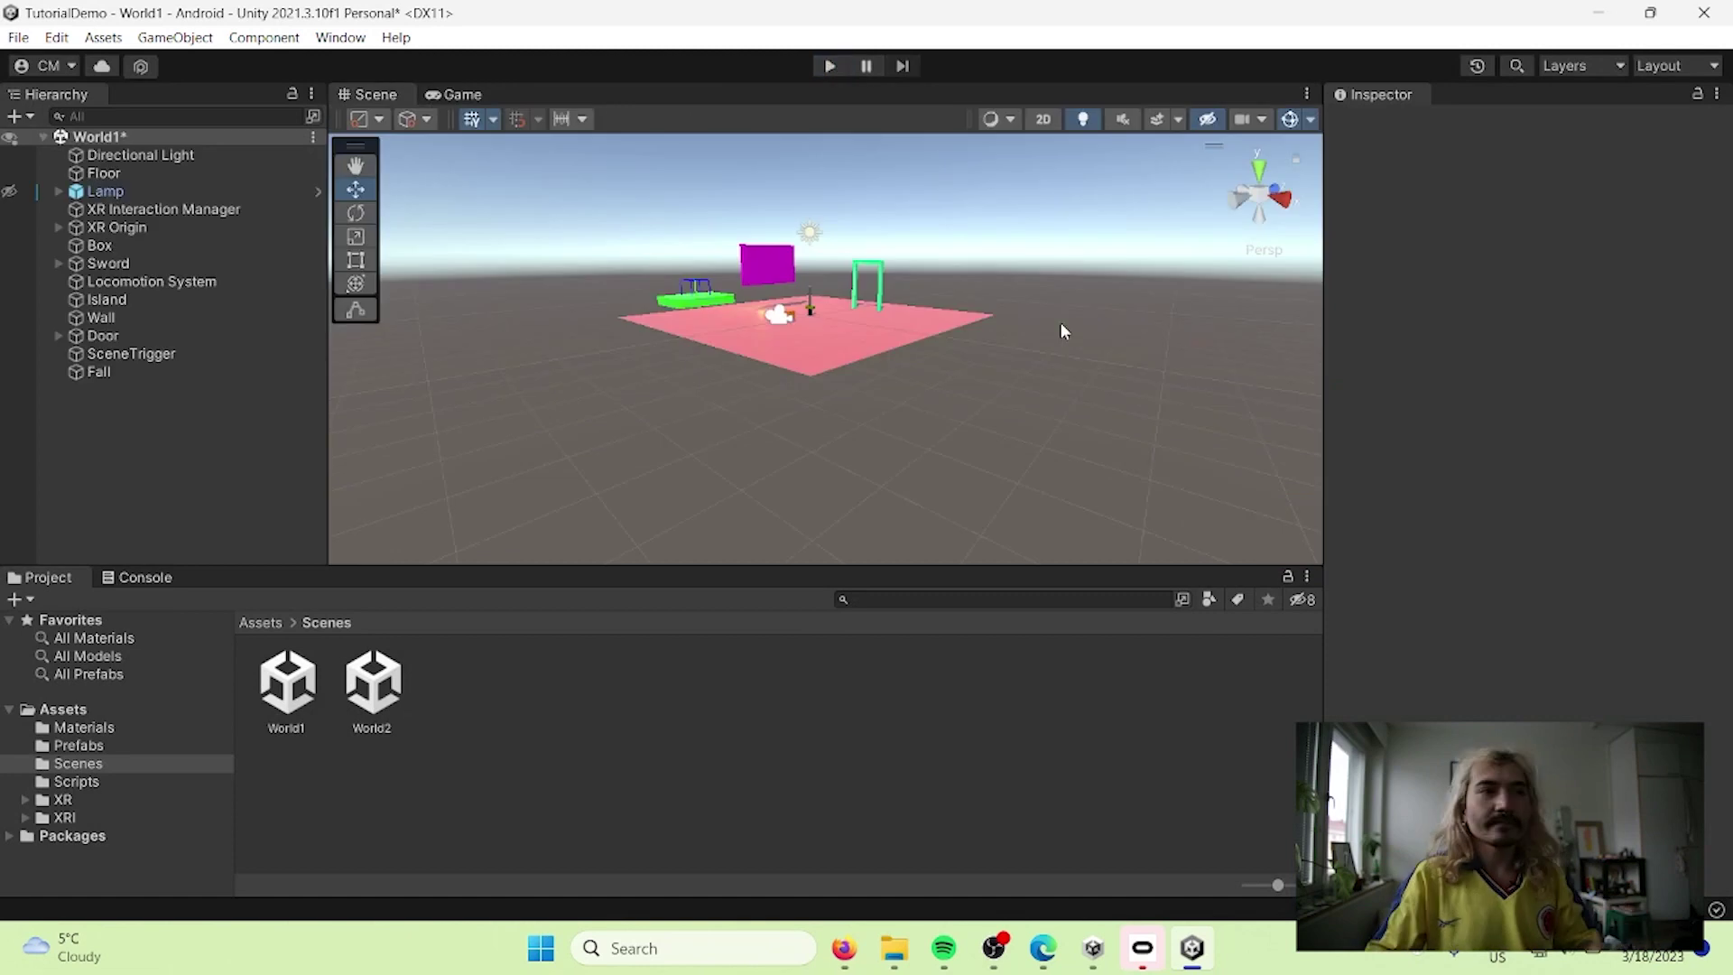